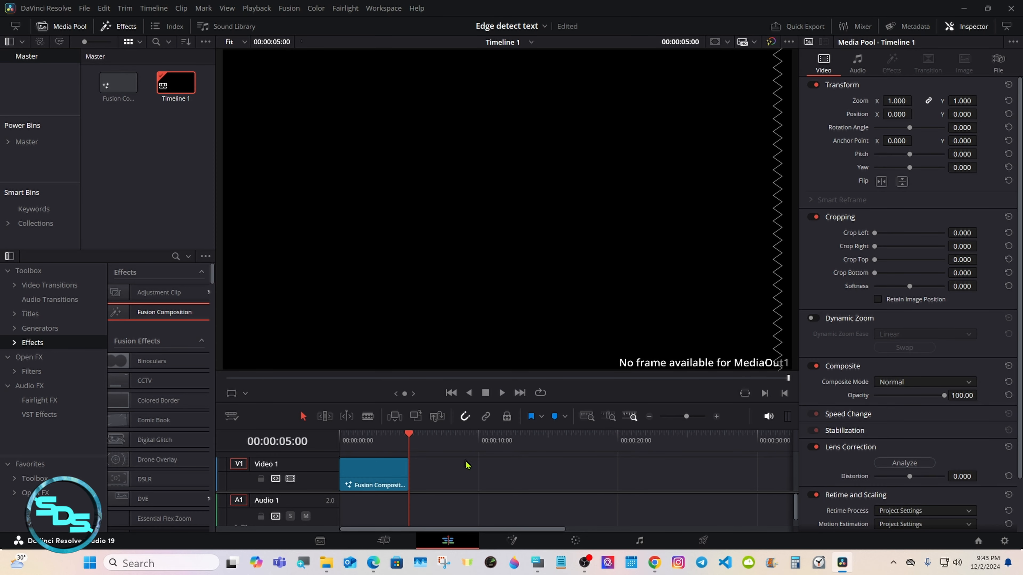
# On the Fusion page, build a Text3D, Merge3D and Renderer3D chain with a Camera3D on the merge, and connect it to MediaOut1.
pyautogui.click(512, 540)
pyautogui.moveTo(258, 387); pyautogui.dragTo(628, 430)
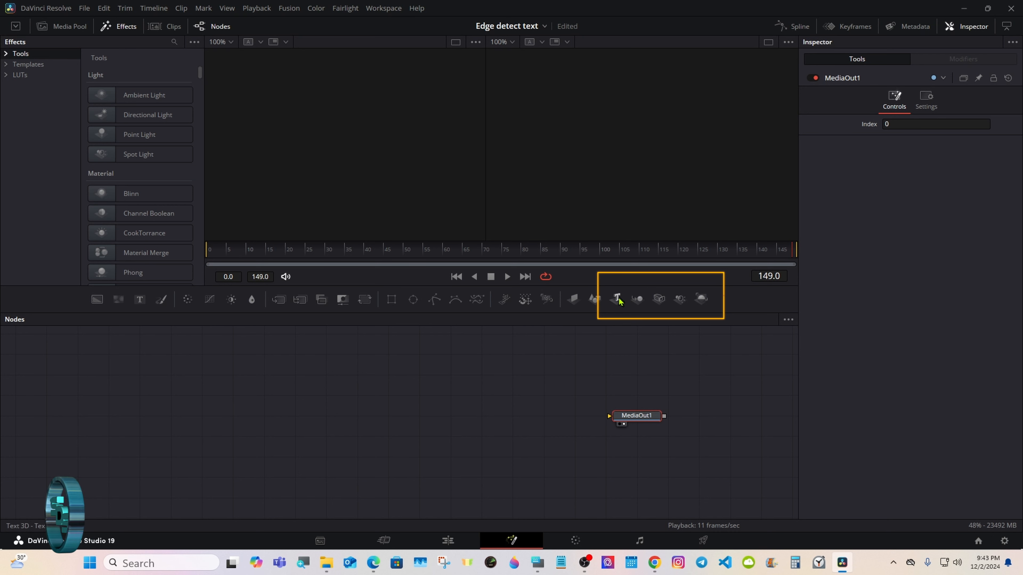
pyautogui.moveTo(619, 300); pyautogui.dragTo(298, 414)
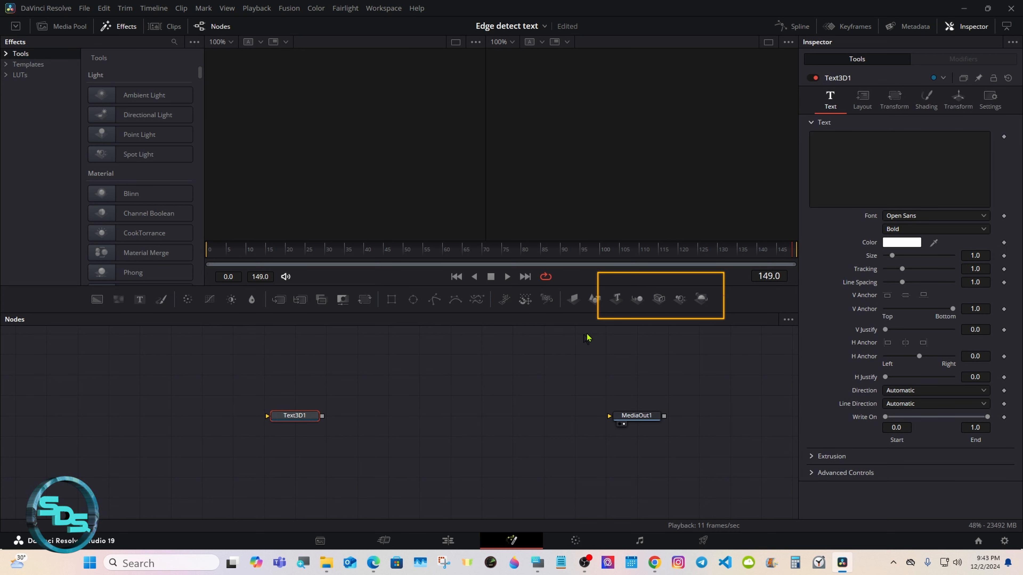
pyautogui.click(641, 298)
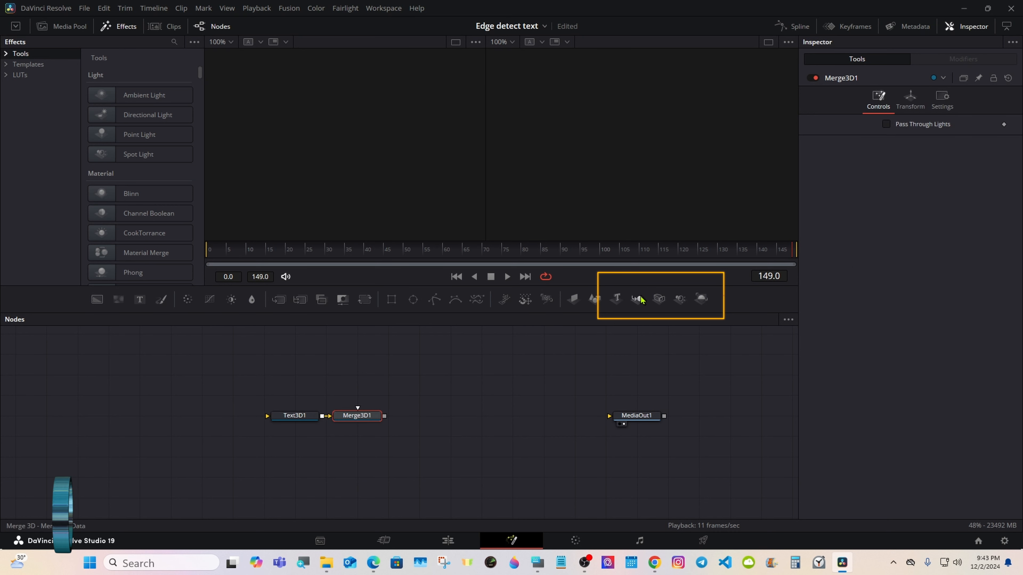
pyautogui.click(659, 299)
pyautogui.click(701, 298)
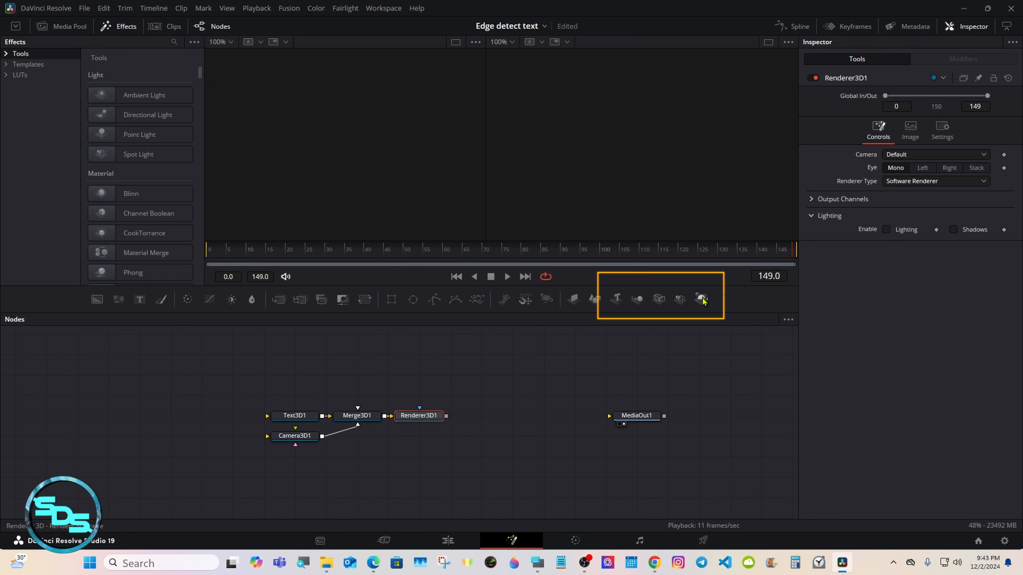
pyautogui.moveTo(446, 417); pyautogui.dragTo(610, 415)
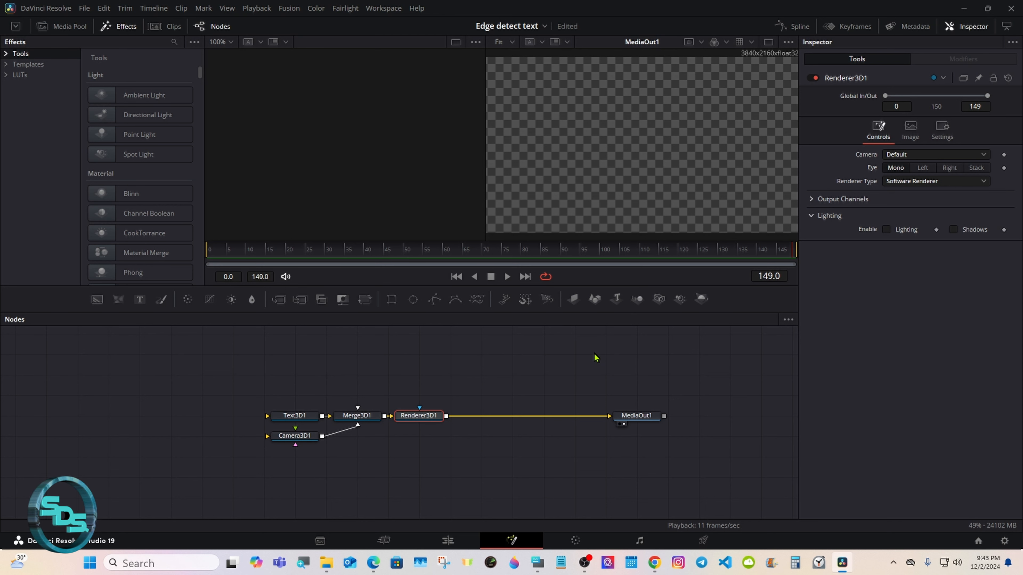
# Enter Resolve as the text of the Text3D1 node, using the on-screen keyboard.
pyautogui.click(297, 421)
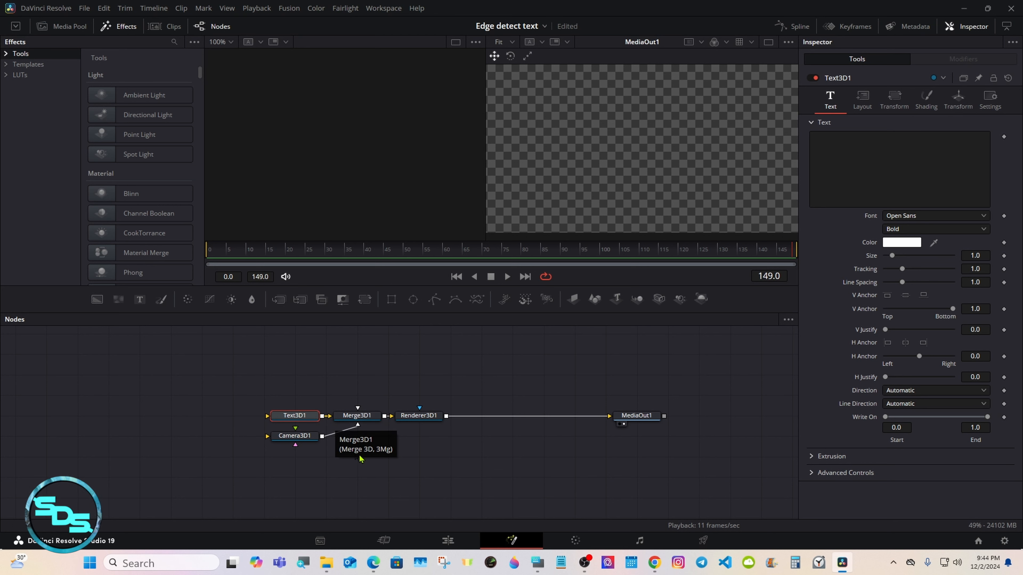
pyautogui.click(537, 563)
pyautogui.moveTo(775, 403); pyautogui.dragTo(731, 403)
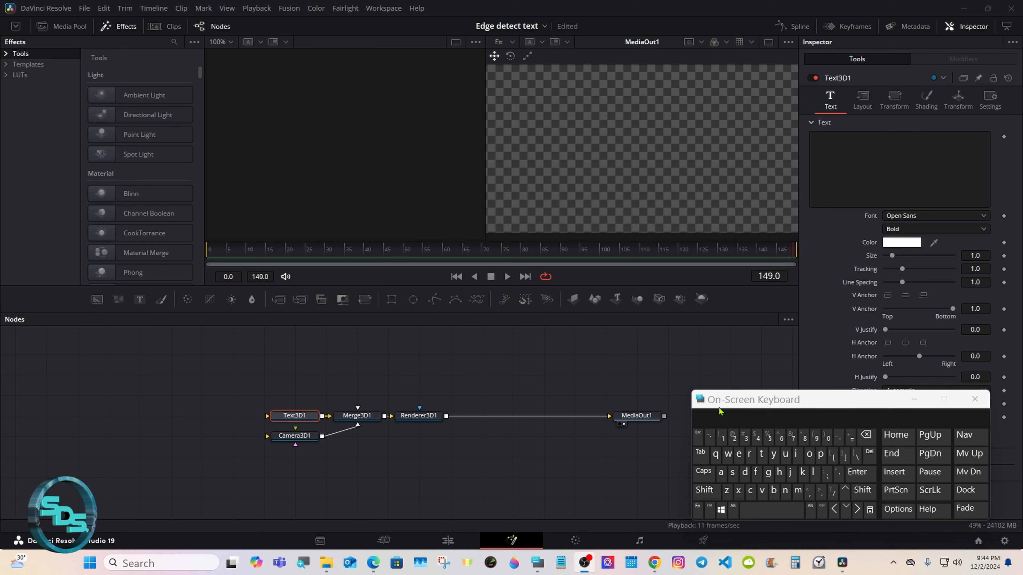
pyautogui.click(836, 147)
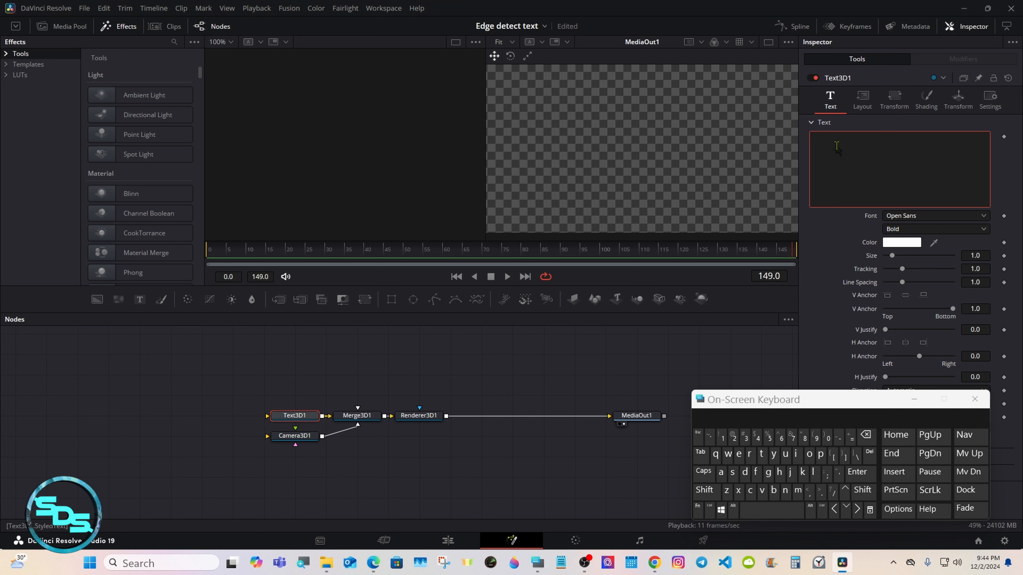
pyautogui.click(705, 490)
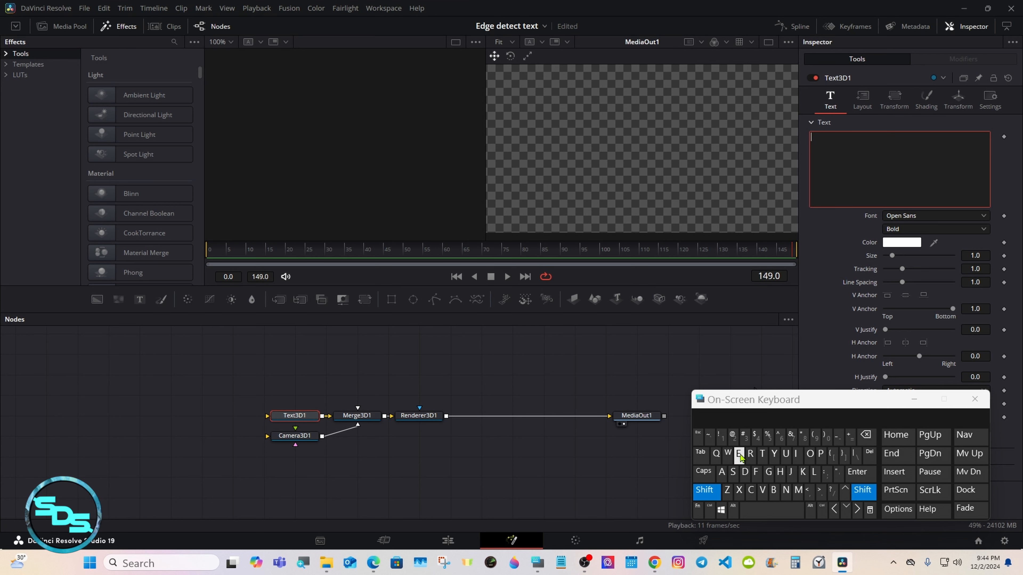
pyautogui.click(750, 454)
pyautogui.click(739, 454)
pyautogui.click(733, 472)
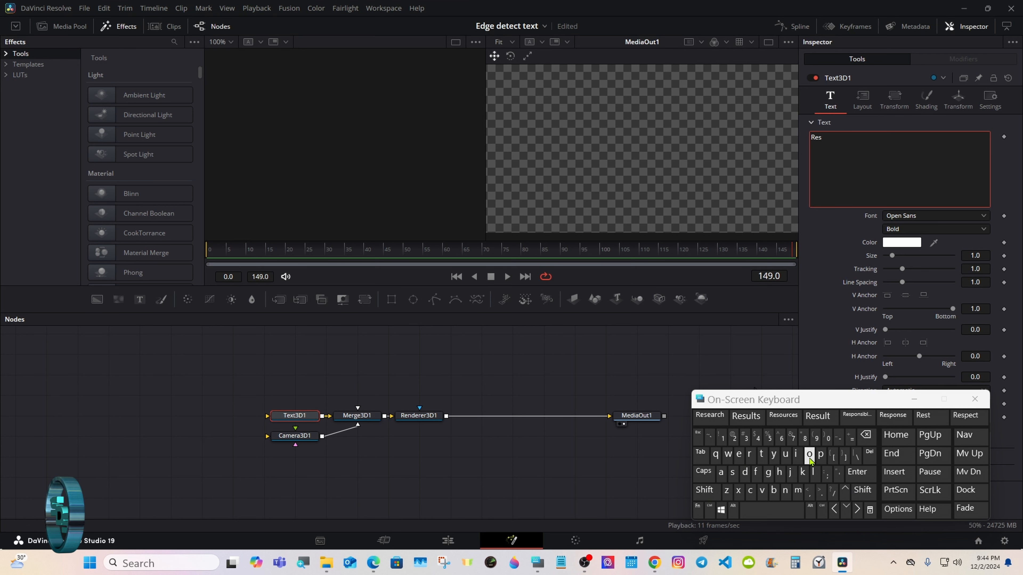
pyautogui.click(810, 455)
pyautogui.click(816, 415)
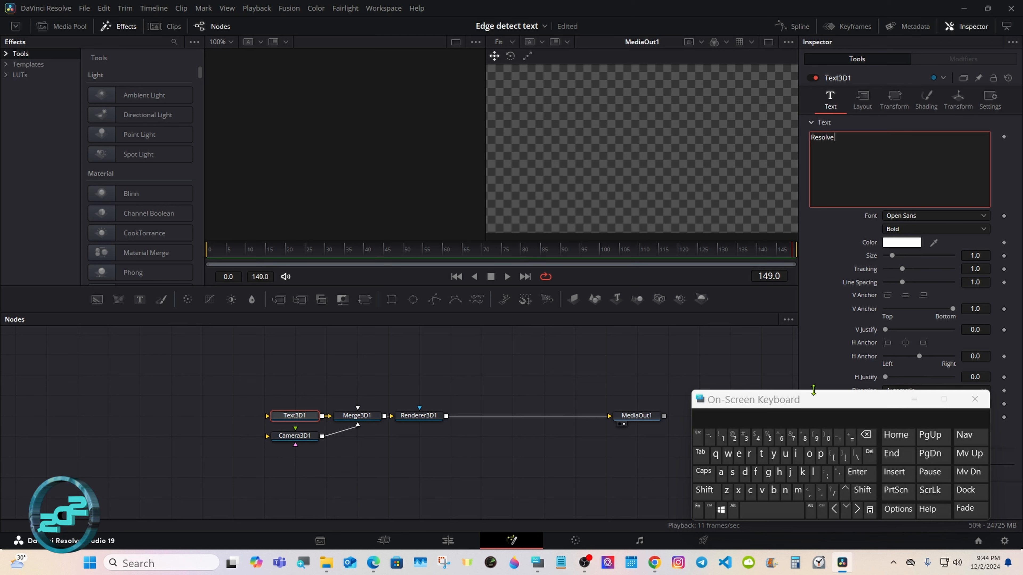
pyautogui.moveTo(813, 390); pyautogui.dragTo(732, 415)
# Enable Use Target in Camera3D1's transform and set its Z translation to about 6.09.
pyautogui.click(299, 436)
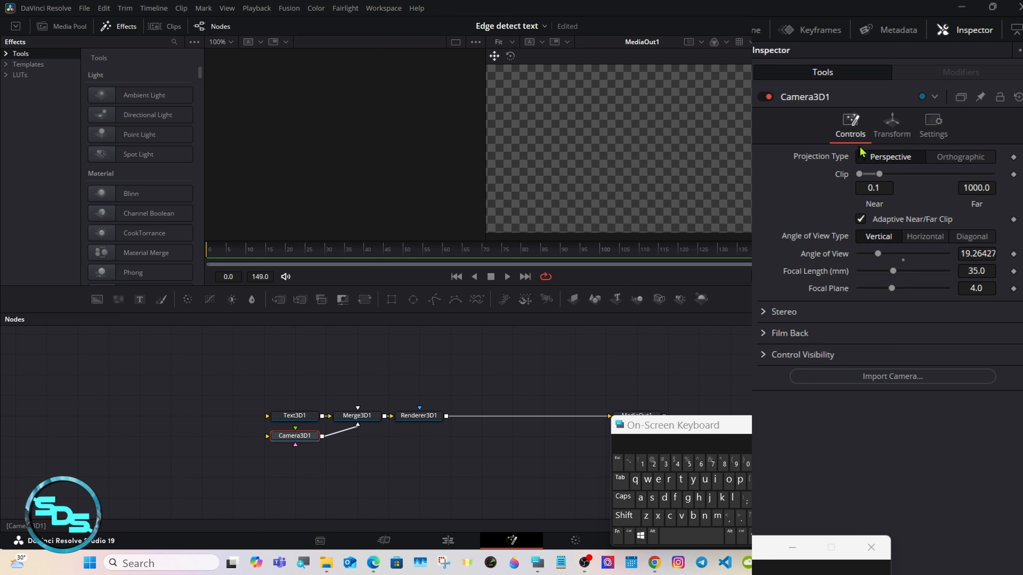
pyautogui.click(910, 104)
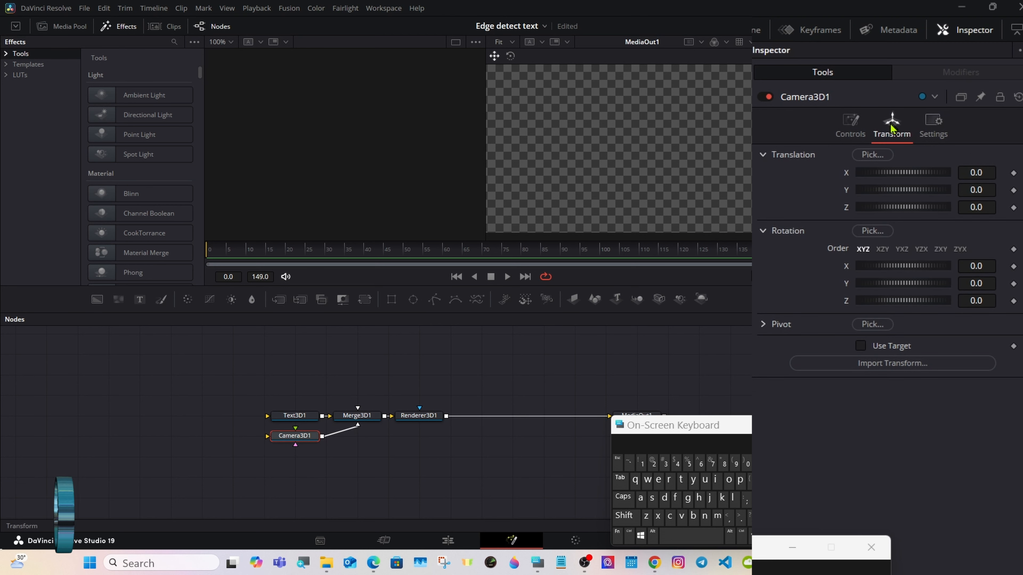
pyautogui.click(861, 347)
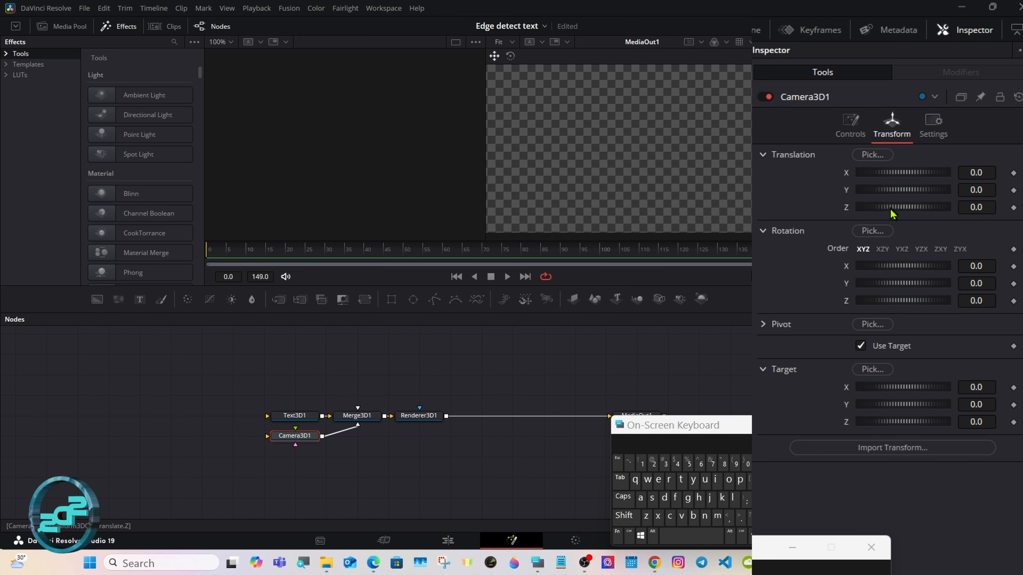
pyautogui.moveTo(891, 213); pyautogui.dragTo(922, 218)
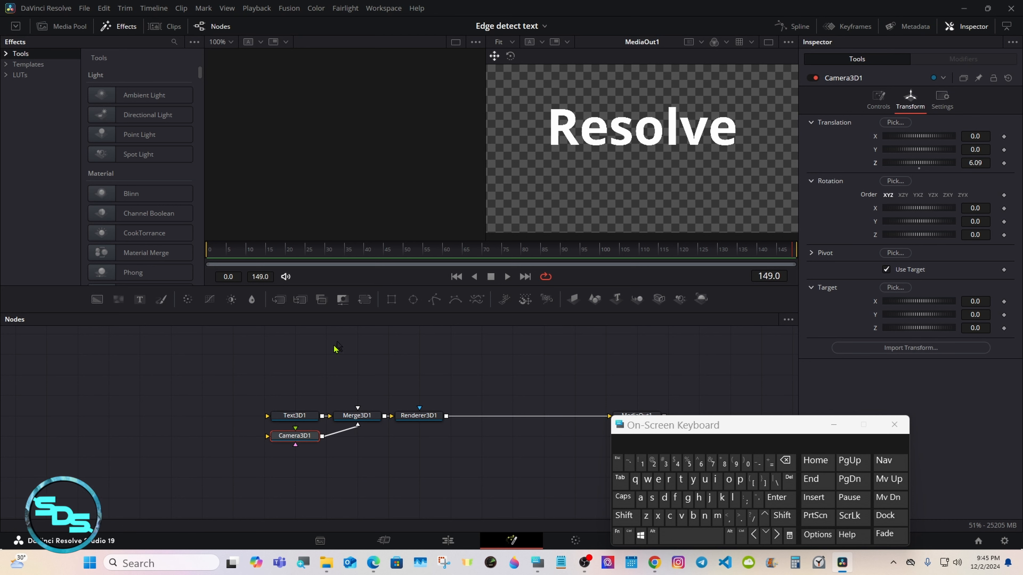
# Set the vertical anchor of the Text3D1 text to Center.
pyautogui.click(291, 418)
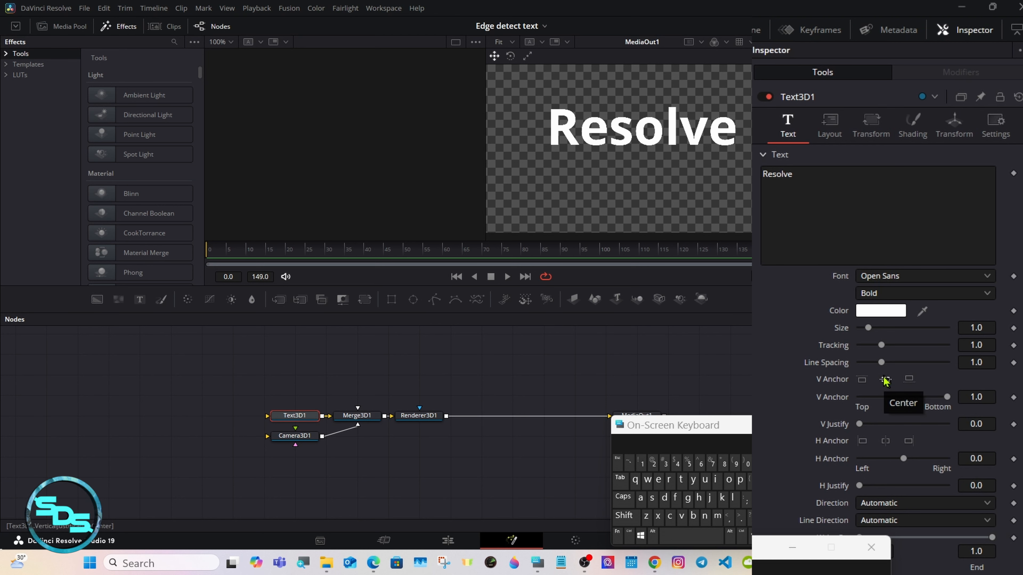
pyautogui.click(886, 381)
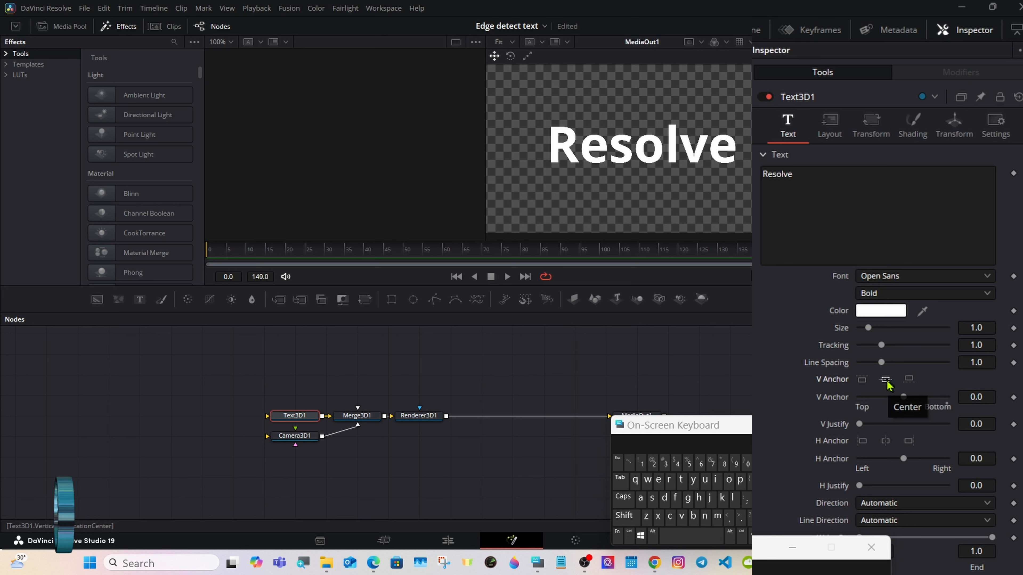
# Set the Text3D1 font to Audiowide and its tracking to 1.04.
pyautogui.click(939, 278)
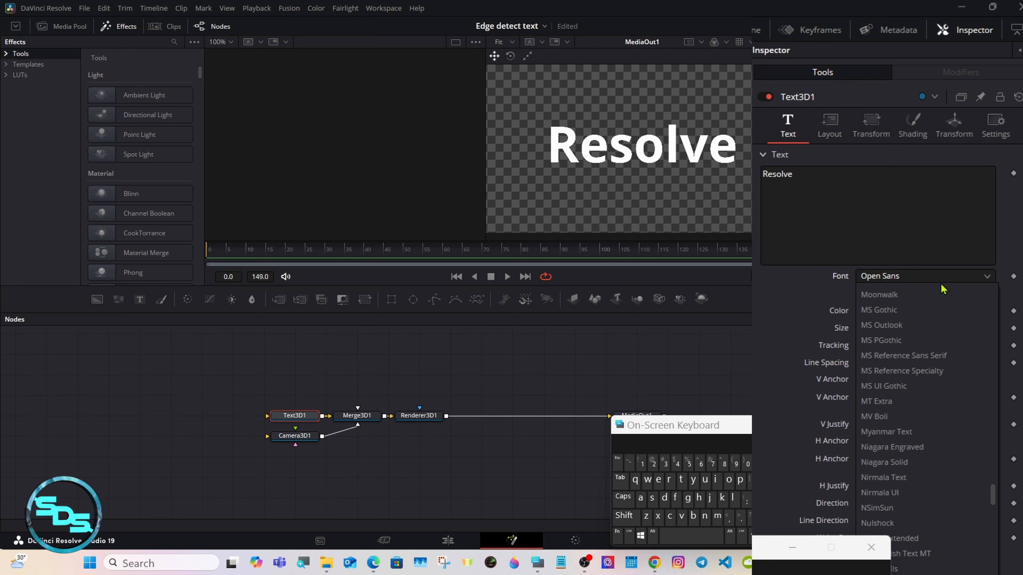
pyautogui.moveTo(993, 495); pyautogui.dragTo(994, 284)
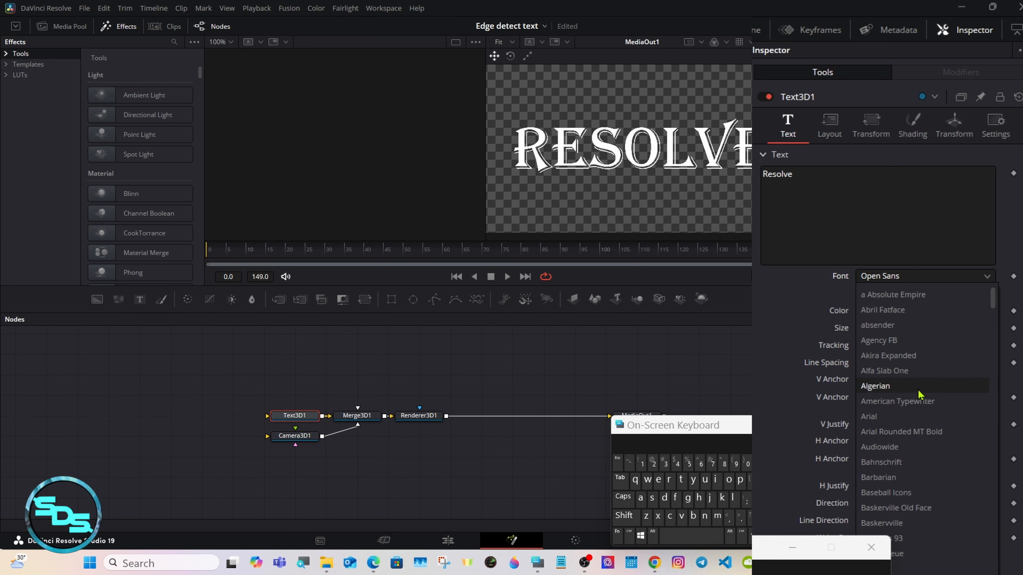
pyautogui.click(911, 448)
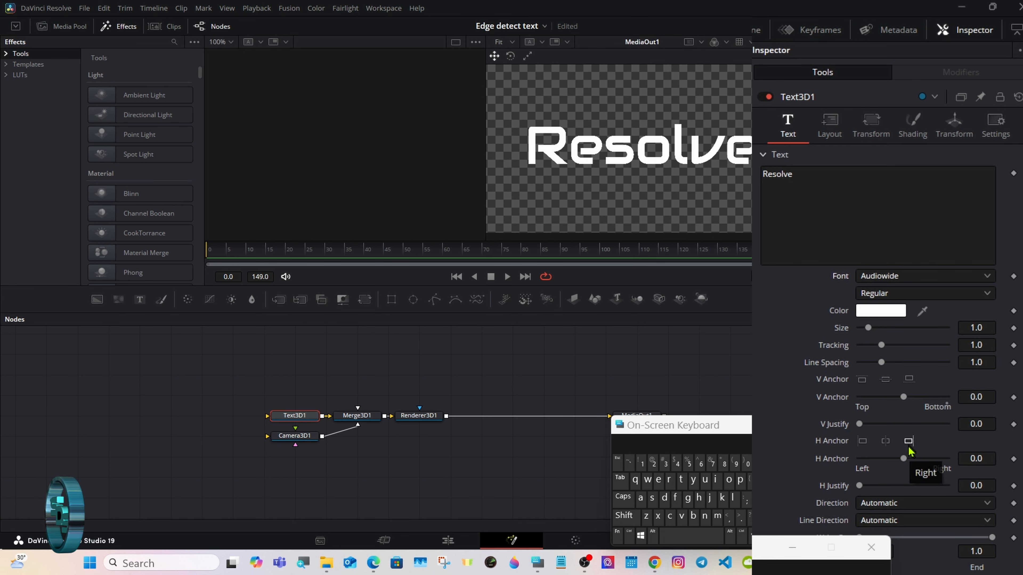
pyautogui.write('4')
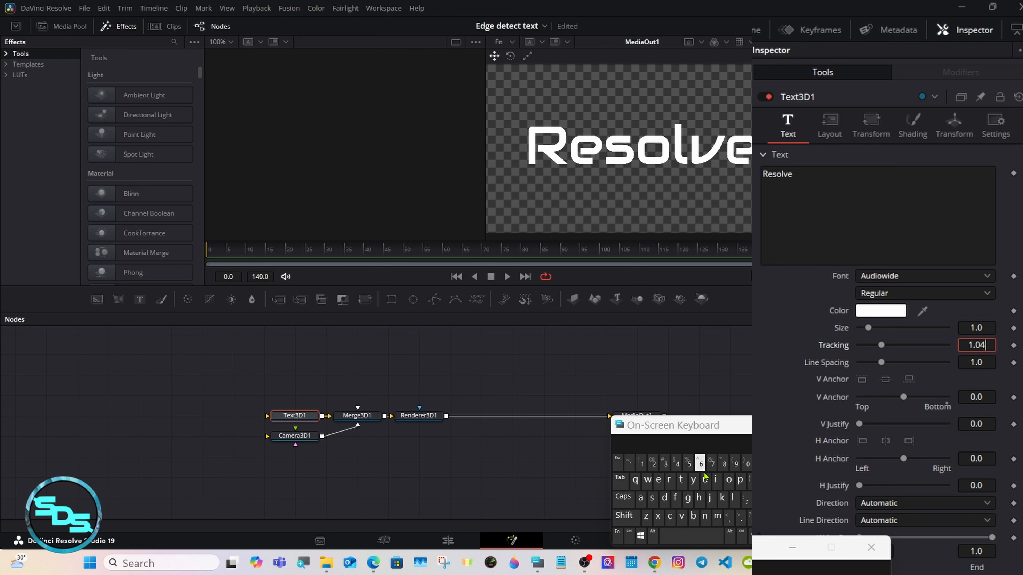
pyautogui.press('Tab')
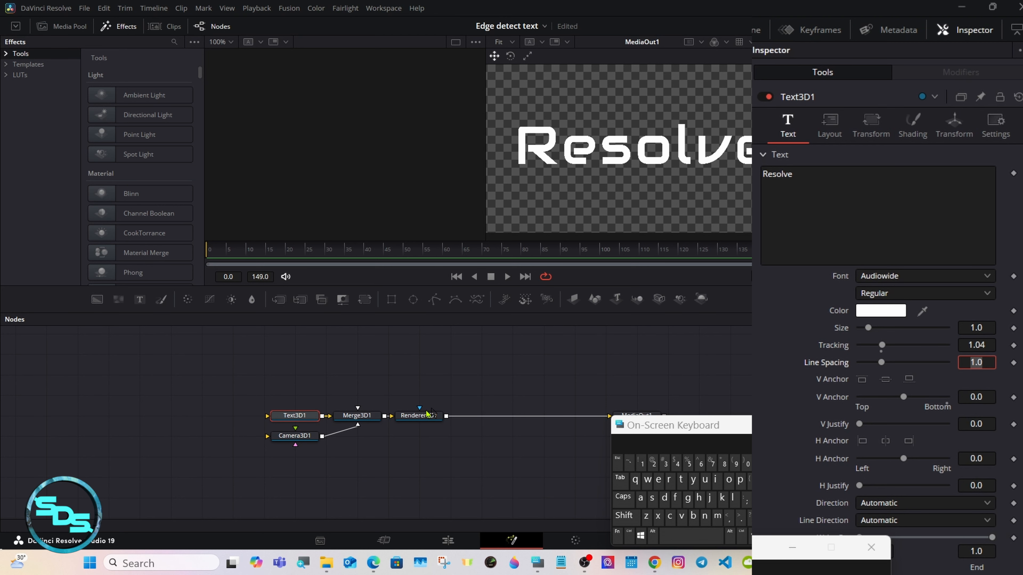
# Set Camera3D1's Z translation to 7.0.
pyautogui.click(278, 438)
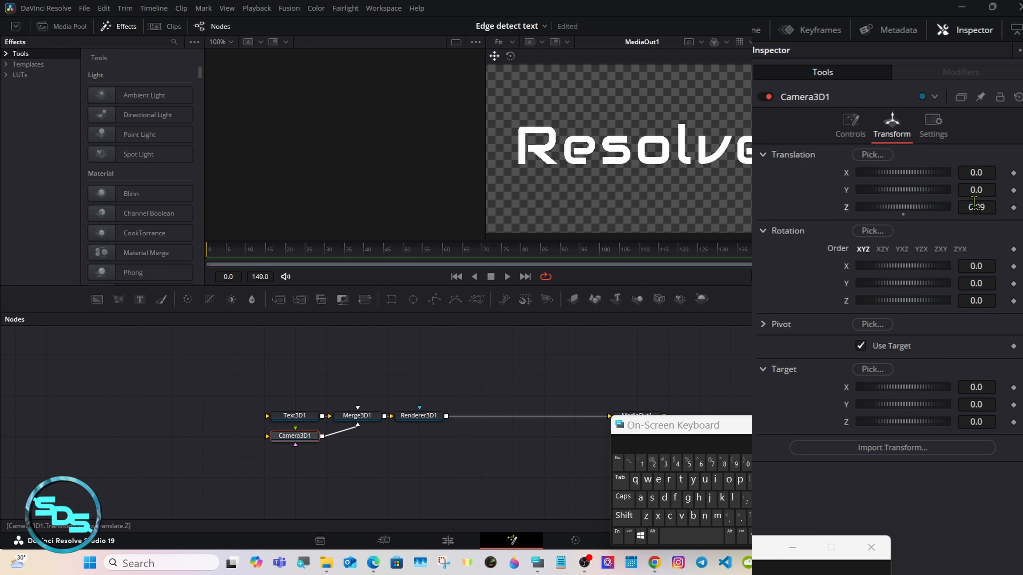
pyautogui.moveTo(973, 205)
pyautogui.mouseDown()
pyautogui.moveTo(1015, 204)
pyautogui.moveTo(980, 209)
pyautogui.mouseUp()
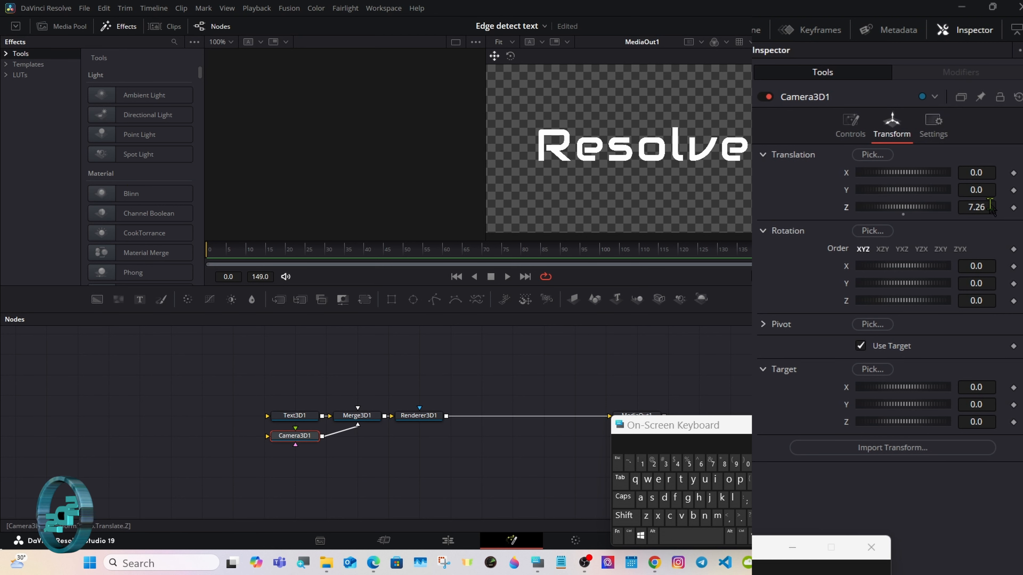
pyautogui.press('BackSpace')
pyautogui.press('BackSpace')
pyautogui.press('Tab')
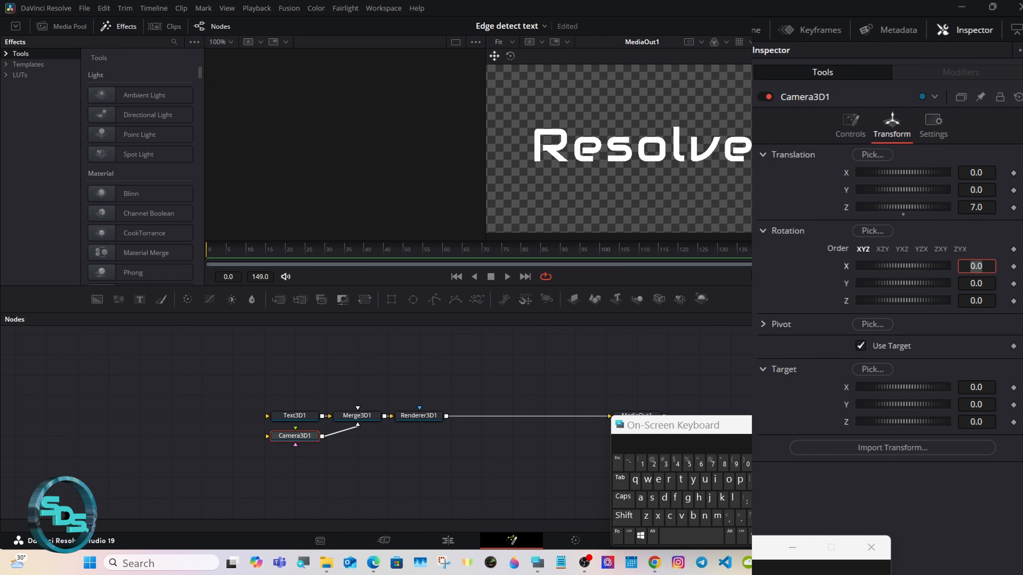
pyautogui.click(741, 363)
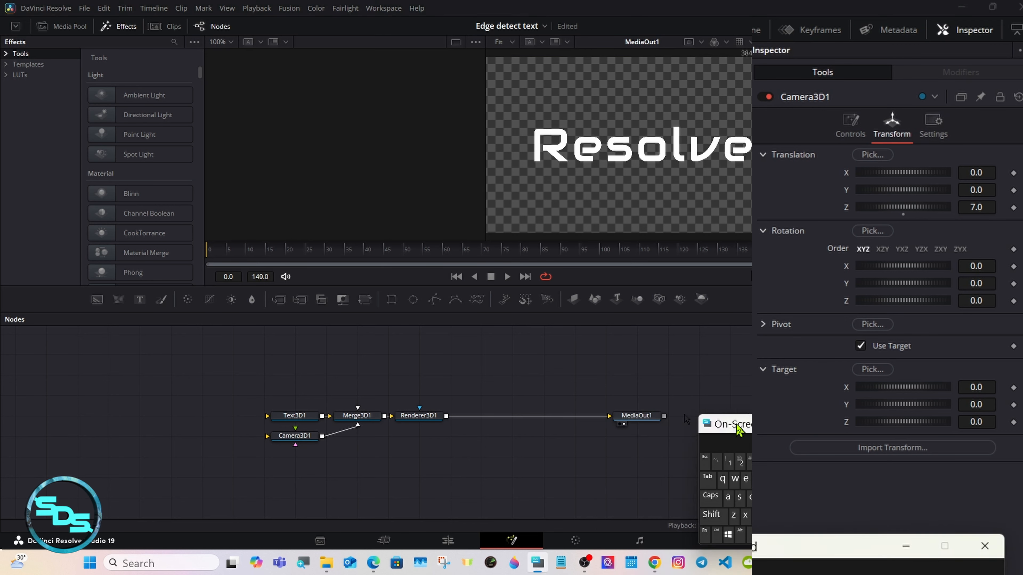
# Place the Renderer3D1 node next to MediaOut1 and add a Point Light feeding into Merge3D1.
pyautogui.moveTo(403, 421); pyautogui.dragTo(559, 421)
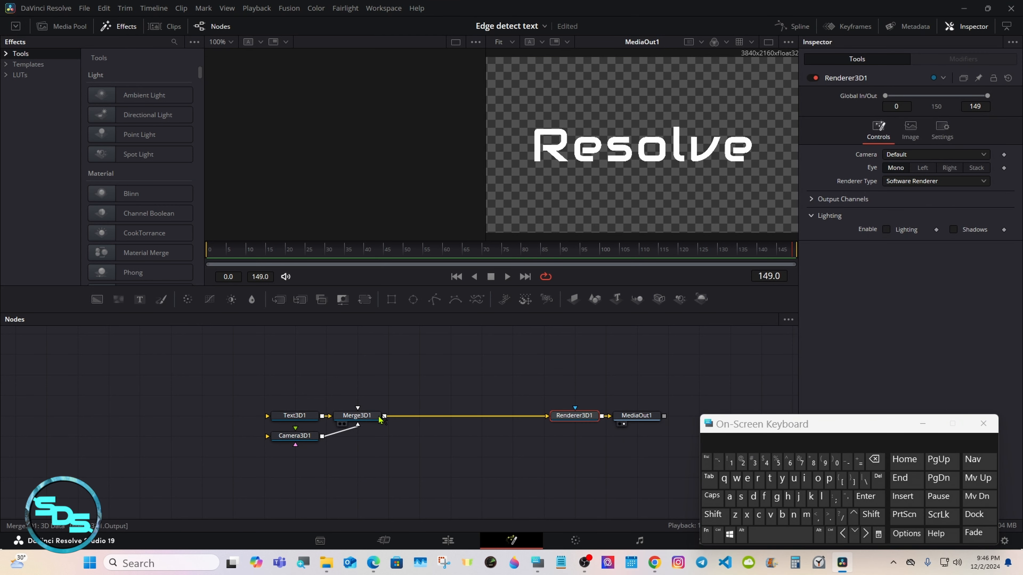
pyautogui.click(368, 418)
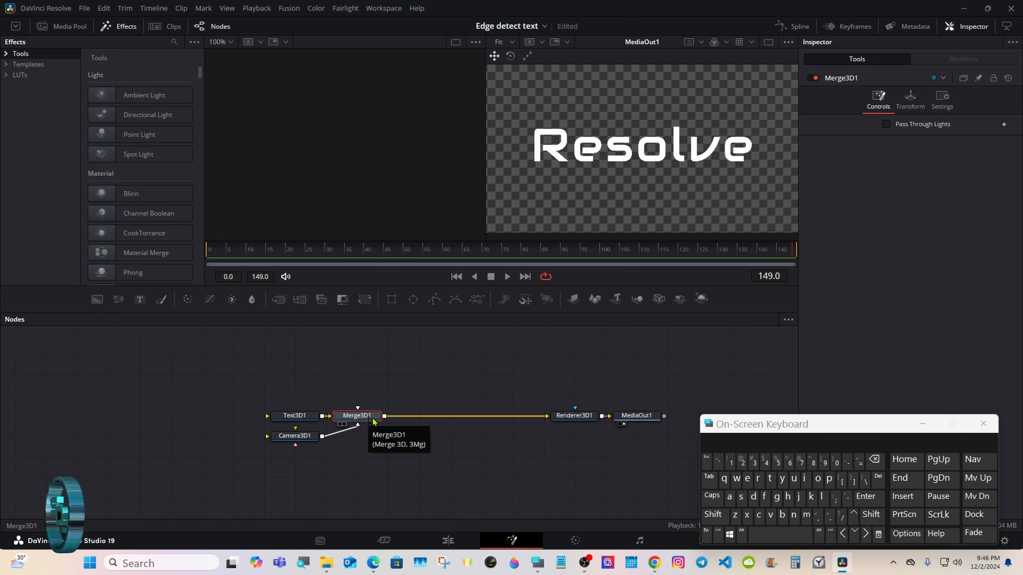
pyautogui.click(713, 515)
pyautogui.click(765, 538)
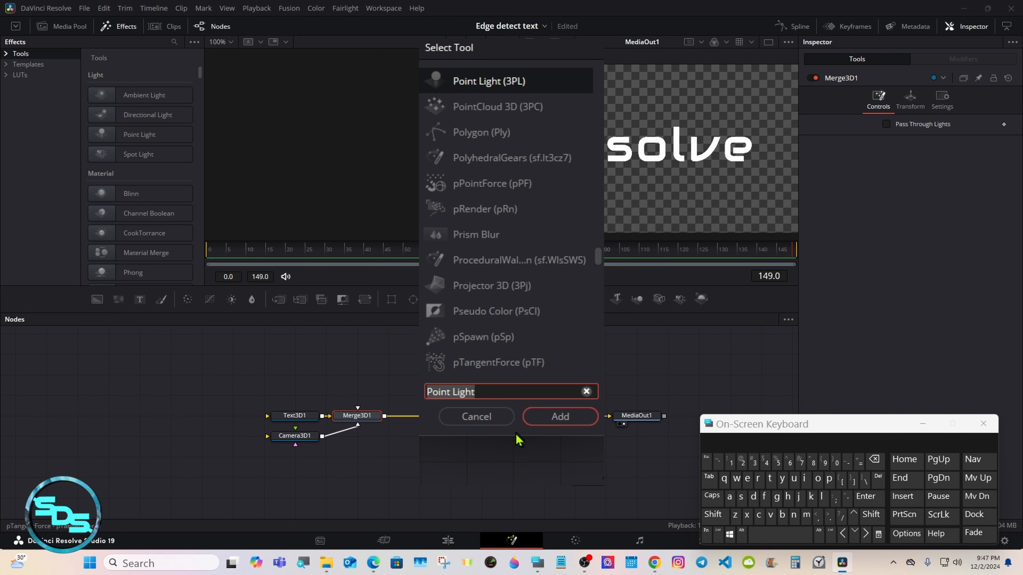
pyautogui.click(533, 421)
pyautogui.click(284, 459)
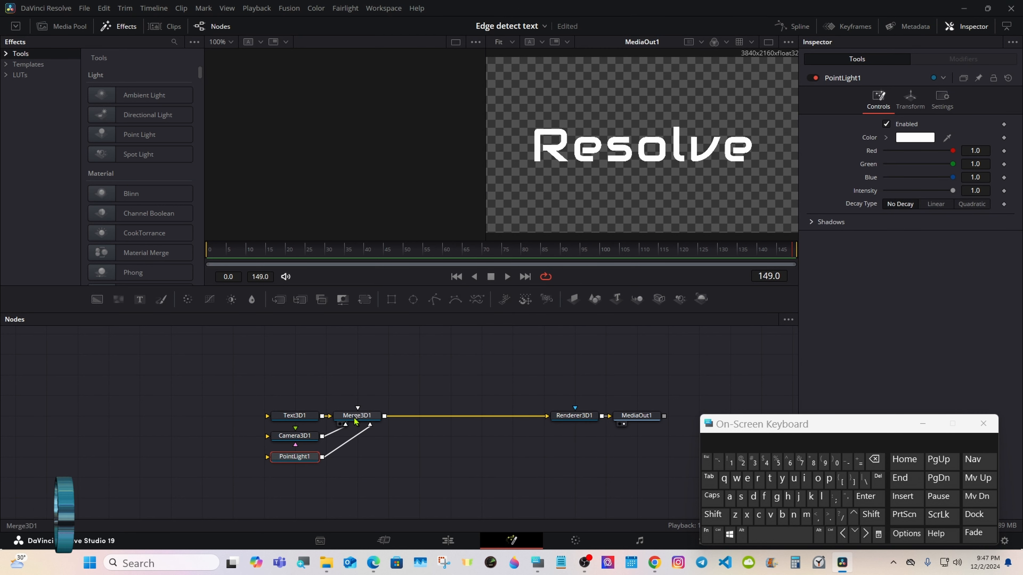
# Display the Merge3D1 scene in the empty viewer and move the on-screen keyboard clear of the inspector.
pyautogui.moveTo(354, 416); pyautogui.dragTo(353, 210)
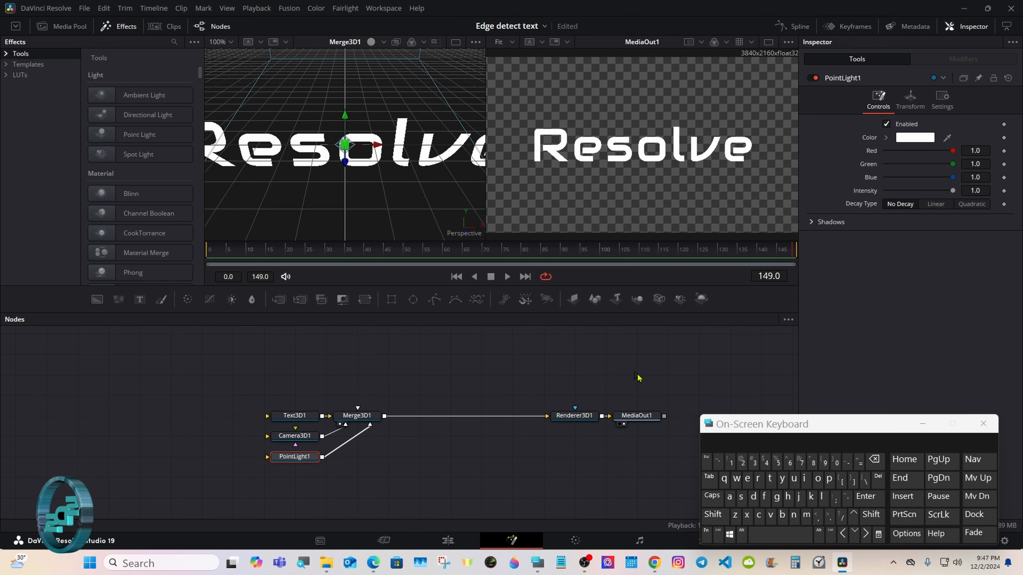
pyautogui.moveTo(748, 425); pyautogui.dragTo(531, 419)
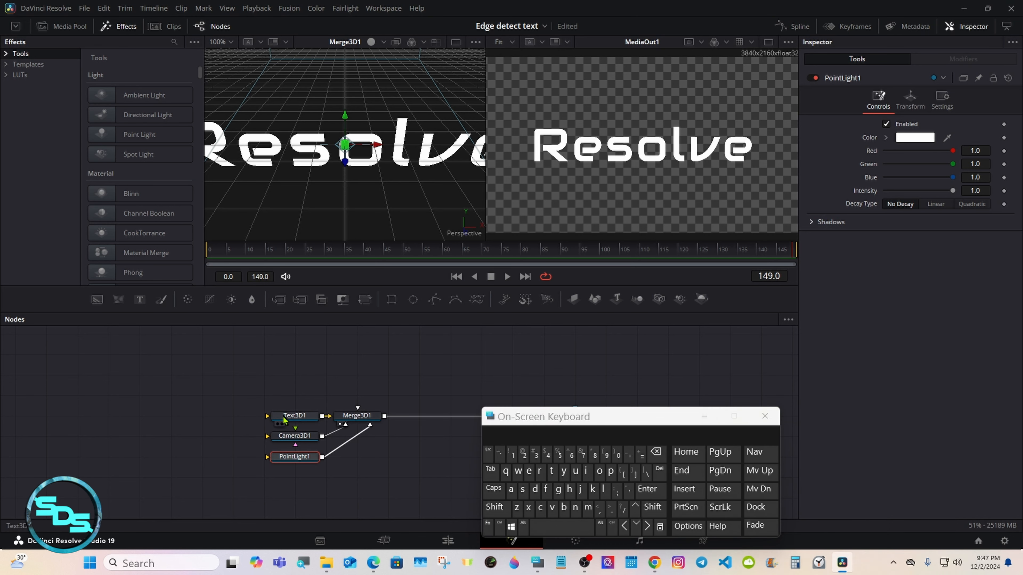
# Set the extrusion depth of the Text3D1 text to 0.1.
pyautogui.click(310, 416)
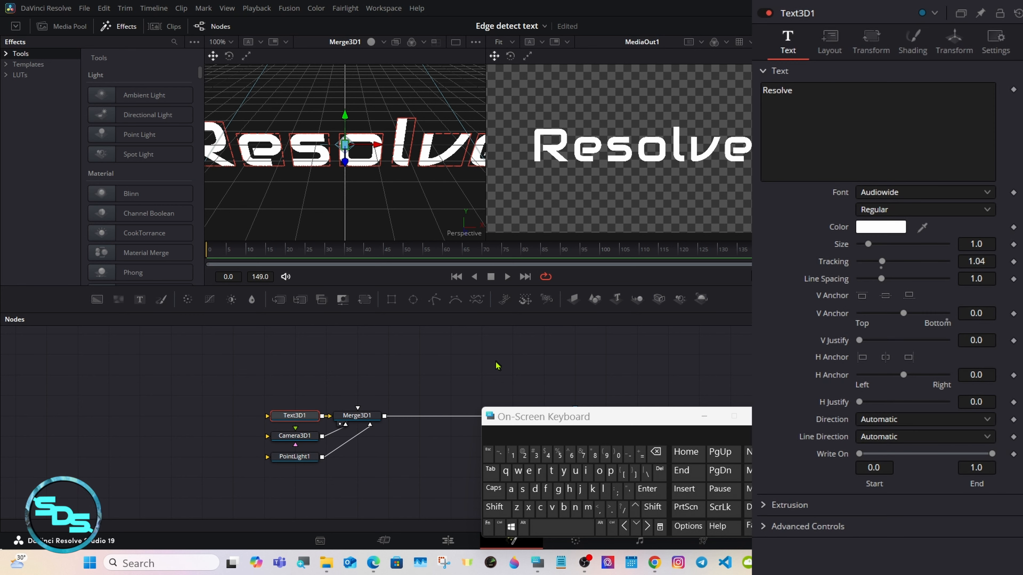
pyautogui.click(766, 506)
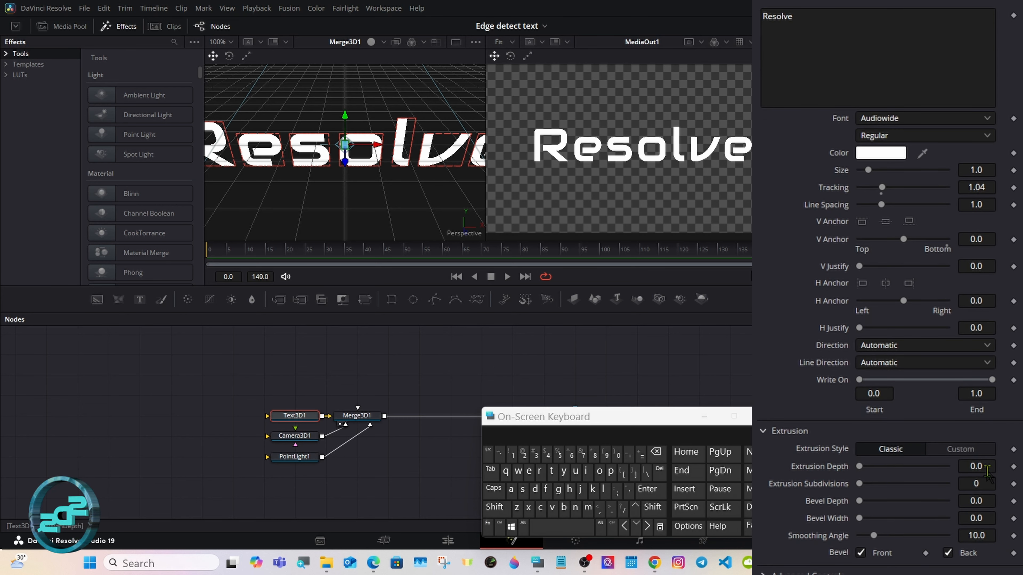
pyautogui.click(655, 452)
pyautogui.click(512, 455)
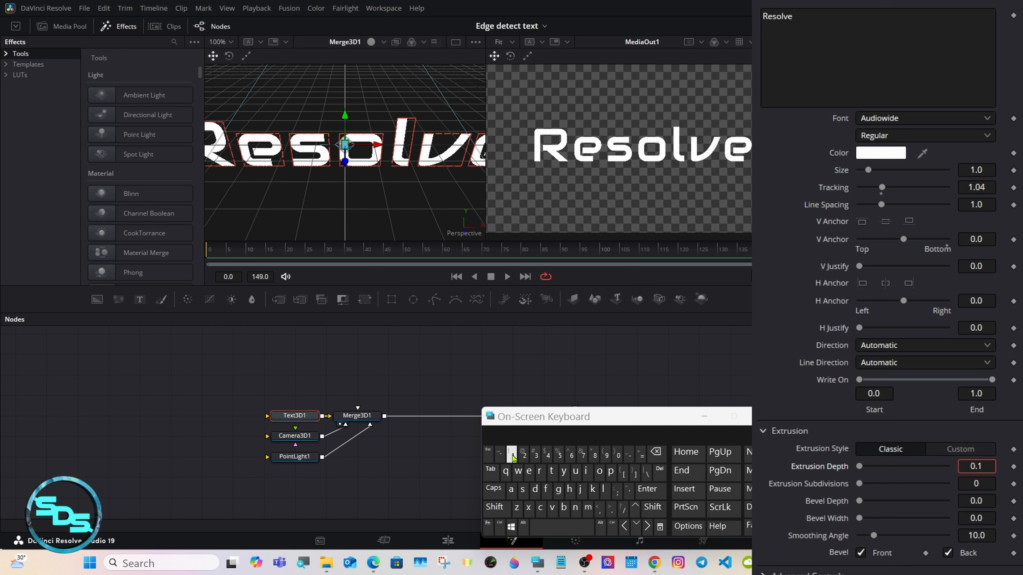
# Confirm the Text3D1 extrusion depth, and set extrusion subdivisions to 10 and the smoothing angle to 60.0.
pyautogui.click(647, 488)
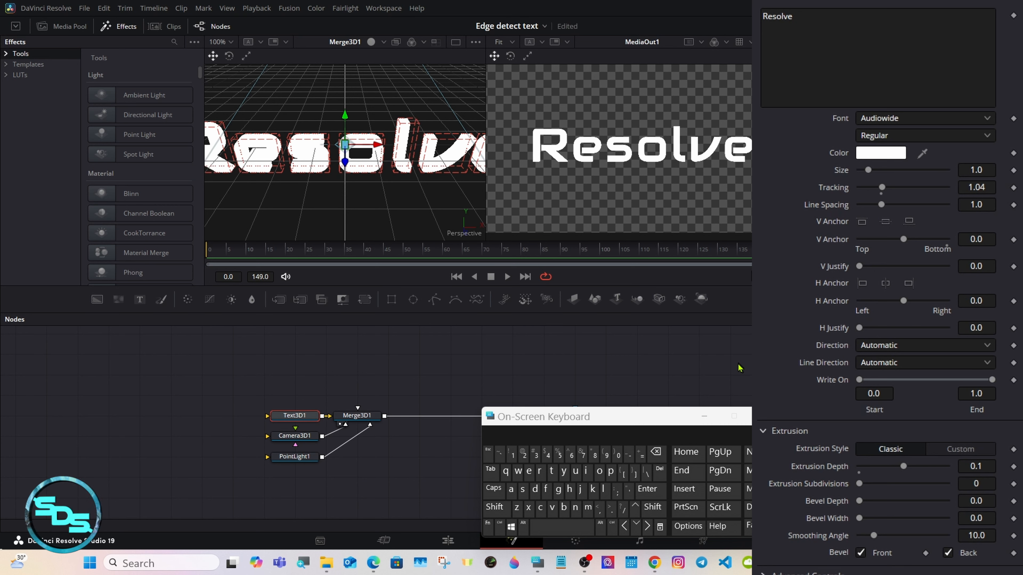
pyautogui.moveTo(859, 484); pyautogui.dragTo(947, 484)
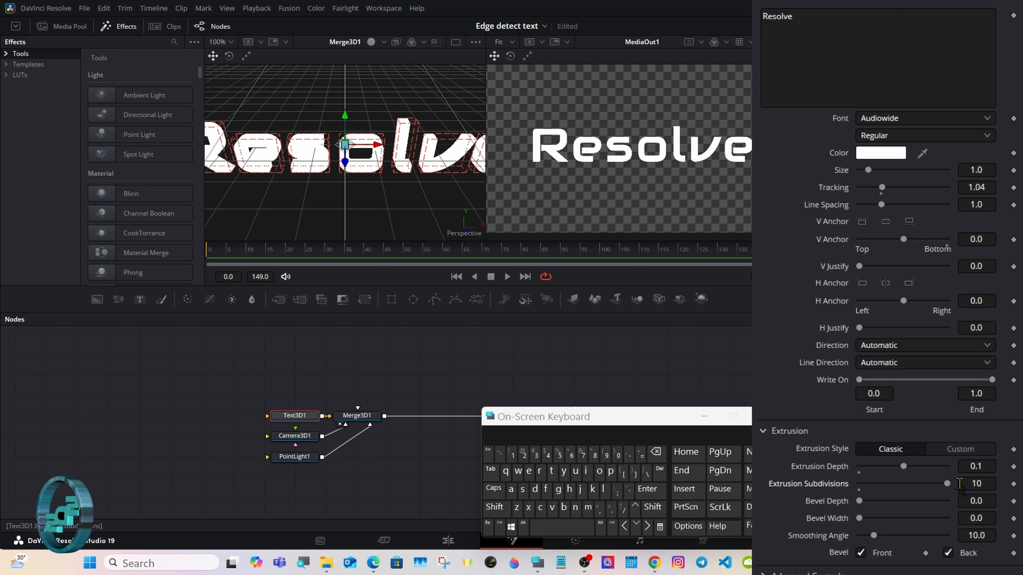
pyautogui.moveTo(873, 535); pyautogui.dragTo(948, 535)
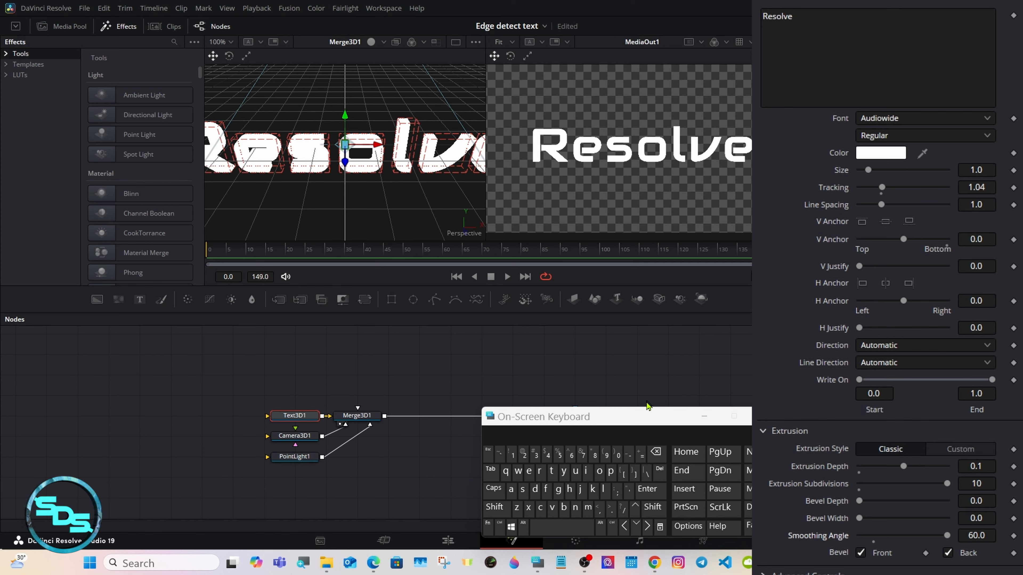
# Turn the Merge3D1 scene to a side view and set the Text3D1 transform's pivot Z to 0.05.
pyautogui.moveTo(645, 417); pyautogui.dragTo(755, 393)
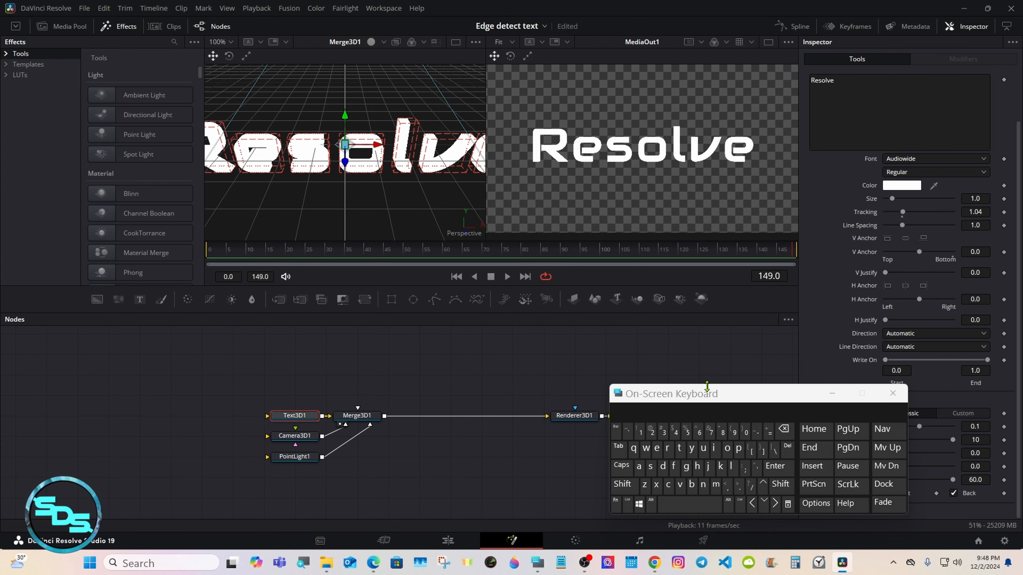
pyautogui.click(622, 484)
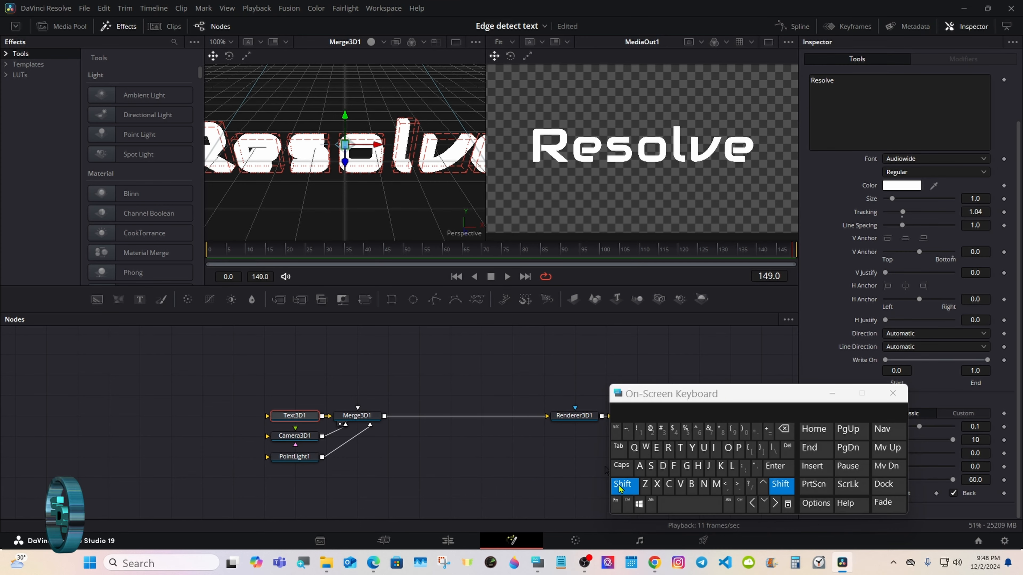
pyautogui.moveTo(255, 210); pyautogui.dragTo(491, 158)
pyautogui.click(623, 485)
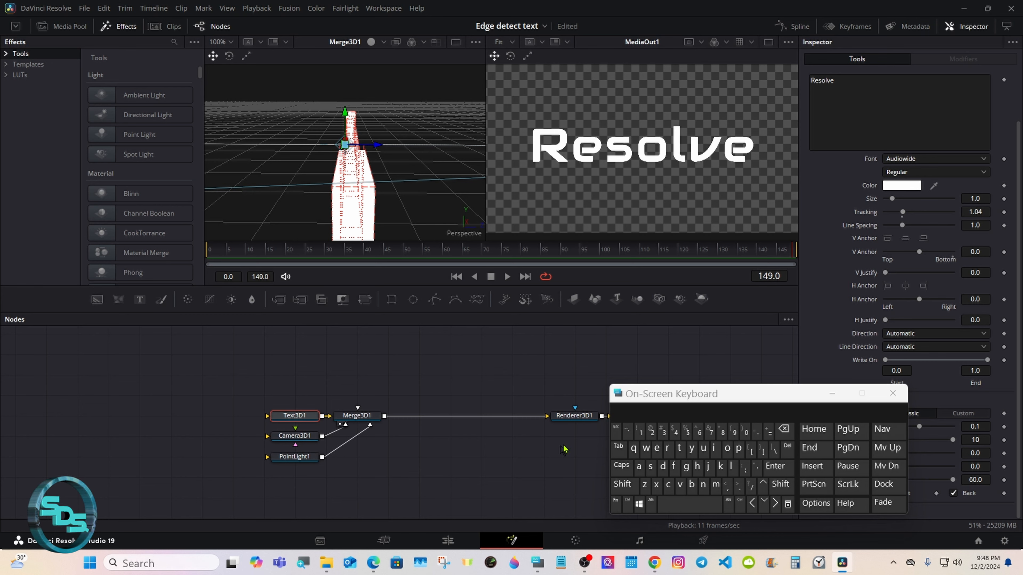
pyautogui.moveTo(681, 394); pyautogui.dragTo(543, 422)
pyautogui.scroll(3, 926, 202)
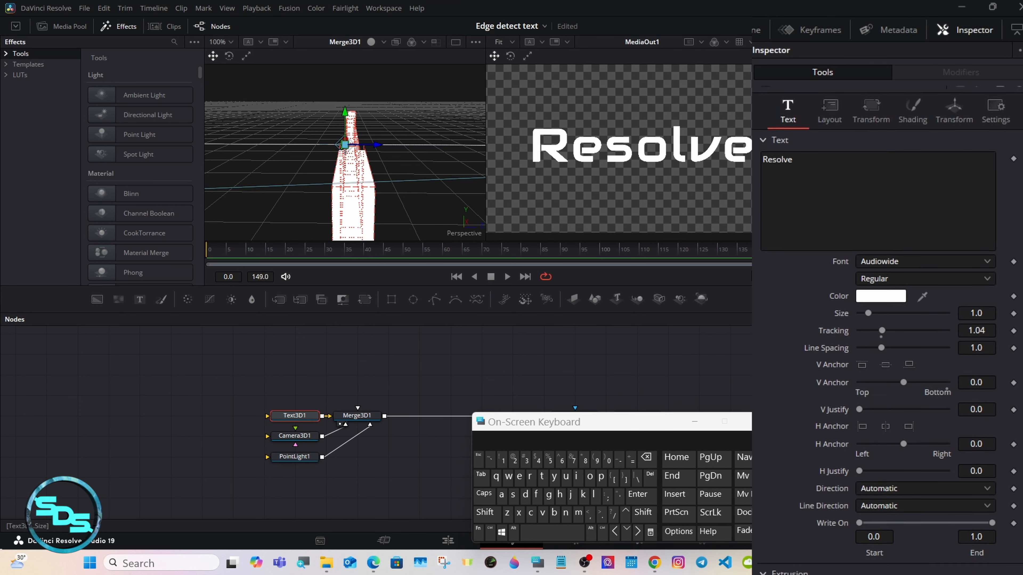
pyautogui.click(958, 104)
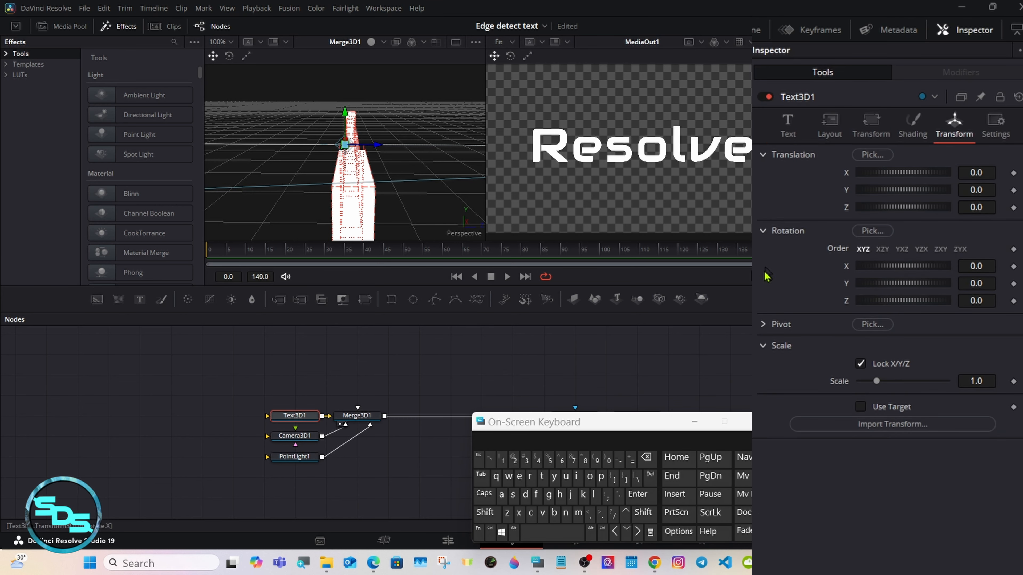
pyautogui.click(763, 324)
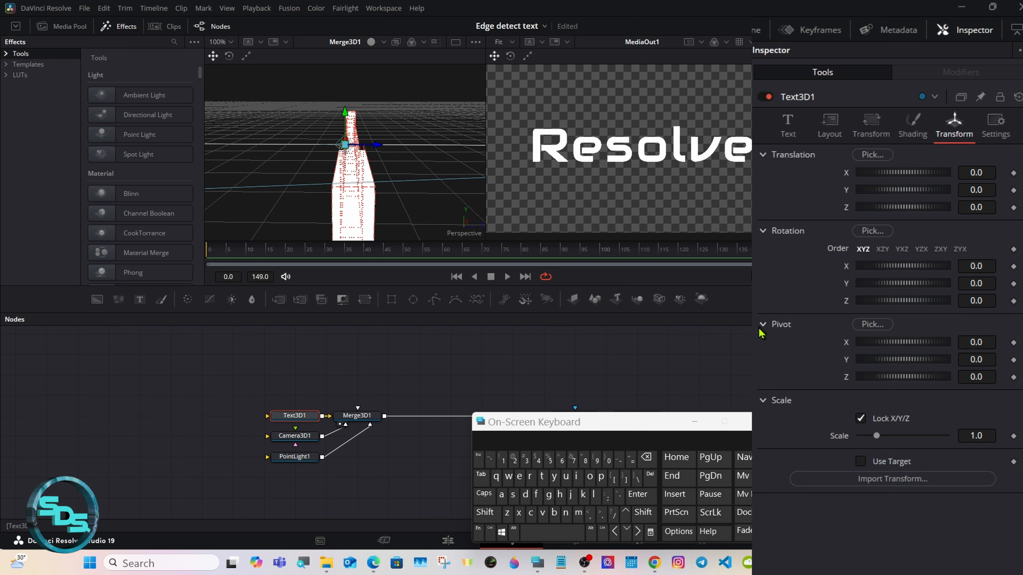
pyautogui.click(990, 377)
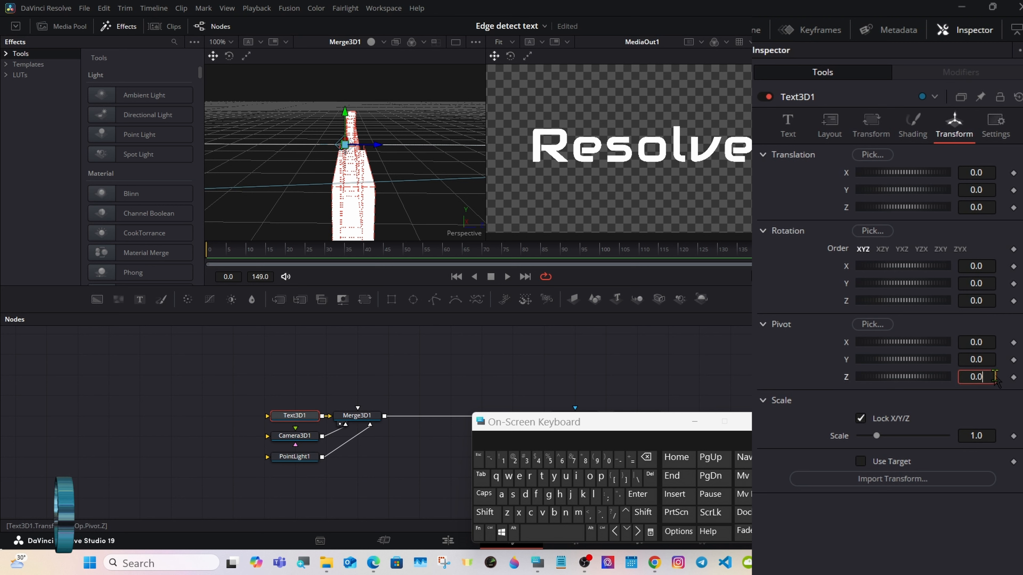
pyautogui.click(550, 461)
pyautogui.click(643, 498)
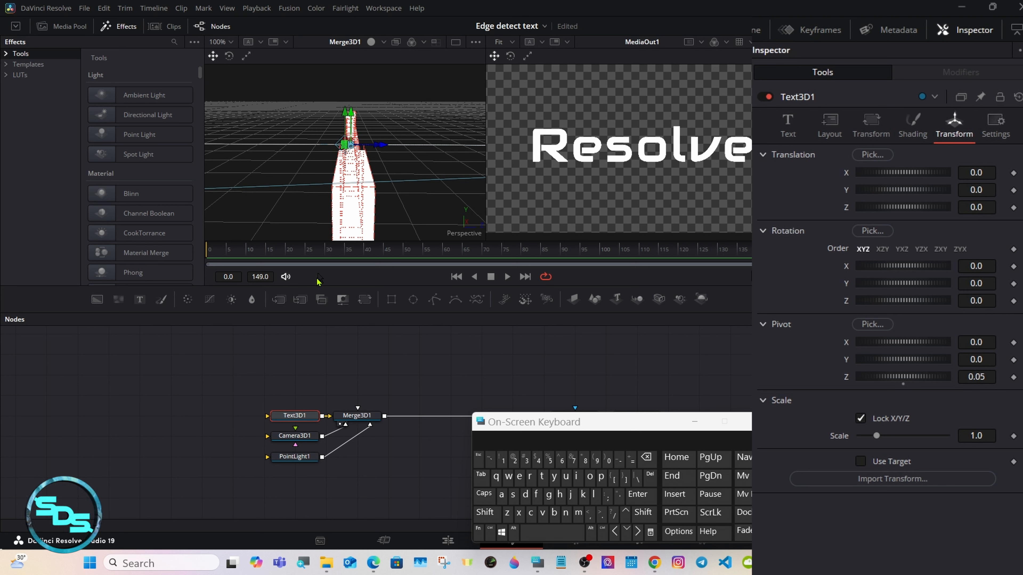
# Try moving PointLight1 along Z to 0.67, and reset its Z translation to the default.
pyautogui.click(294, 458)
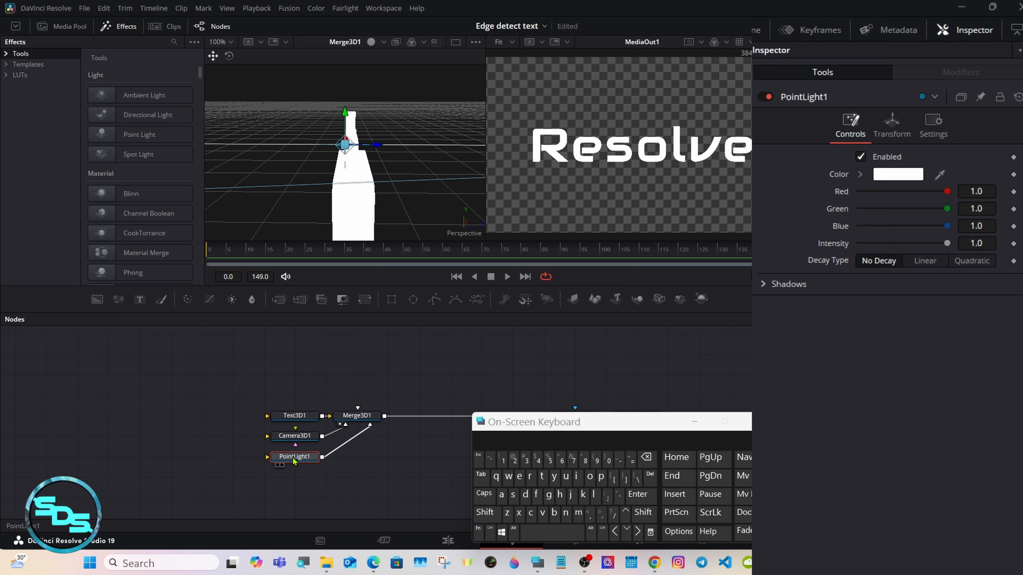
pyautogui.click(900, 131)
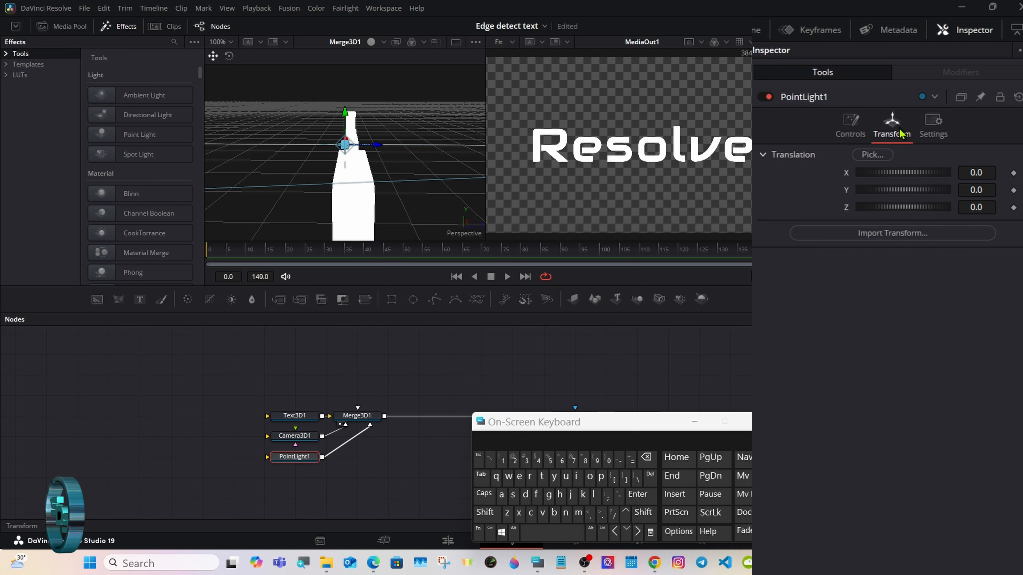
pyautogui.moveTo(971, 210); pyautogui.dragTo(972, 212)
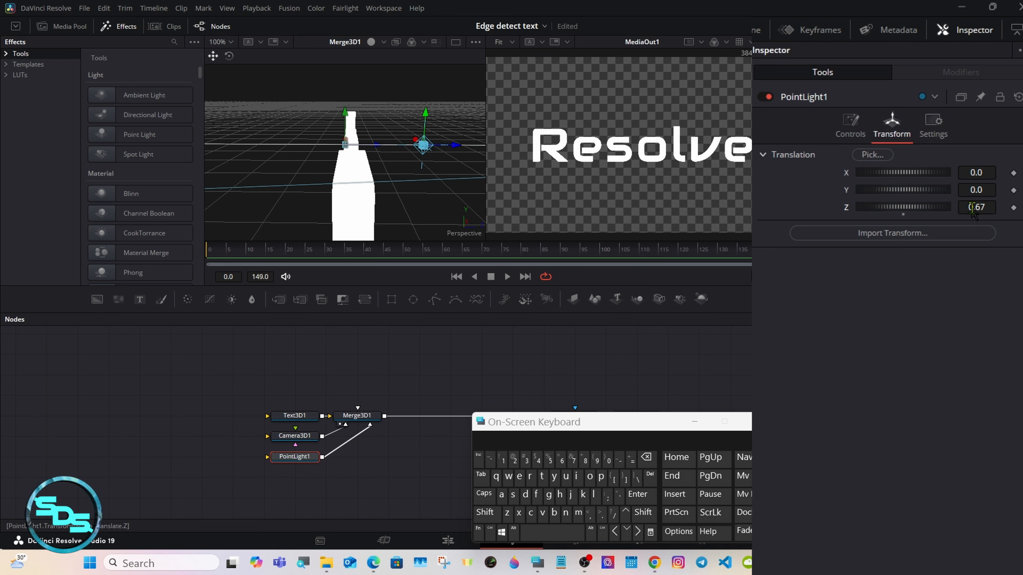
pyautogui.doubleClick(902, 213)
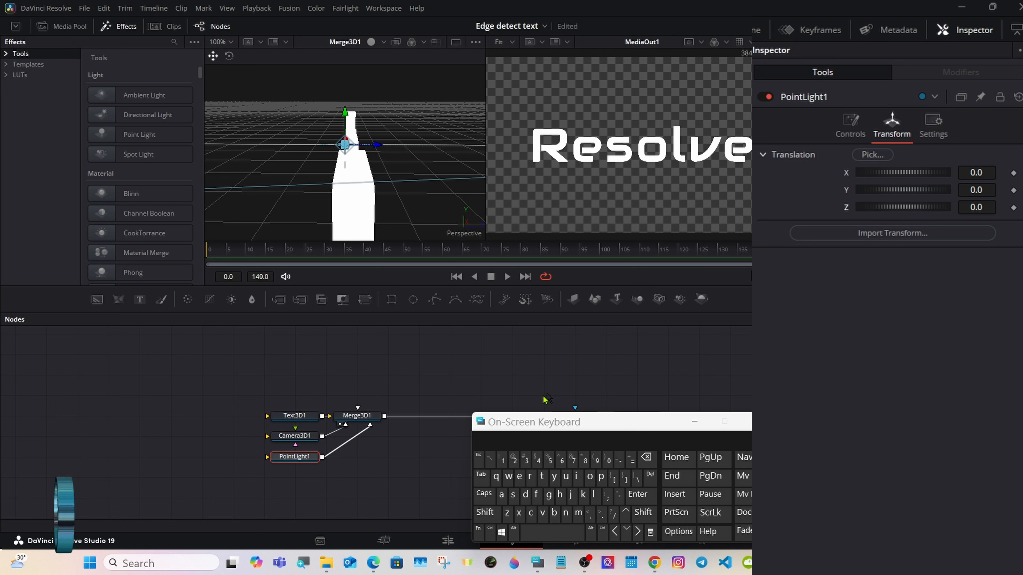
# Set Renderer3D1 to Hardware Renderer and enable both lighting and shadows.
pyautogui.moveTo(506, 423); pyautogui.dragTo(515, 443)
pyautogui.click(566, 417)
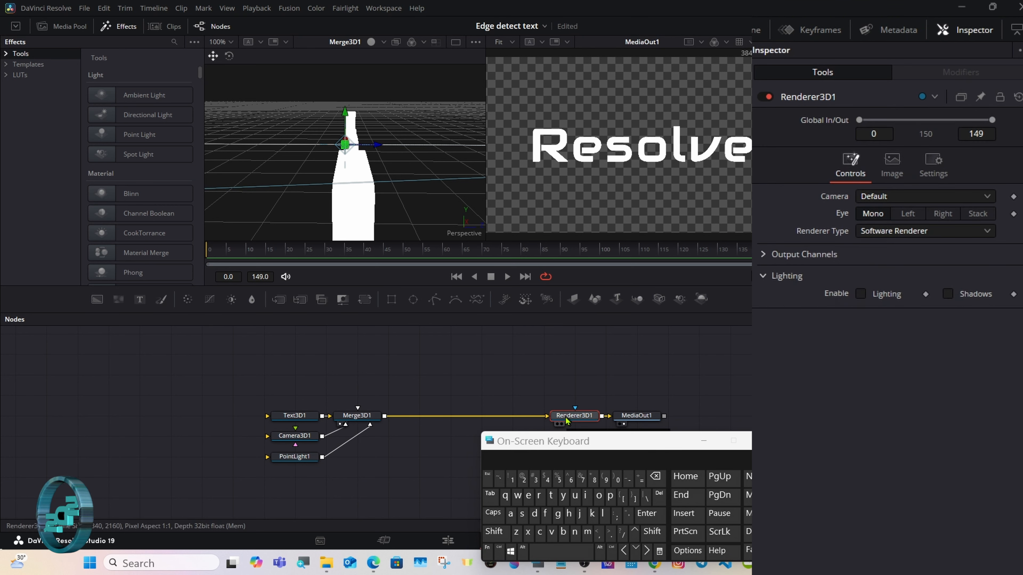
pyautogui.click(891, 232)
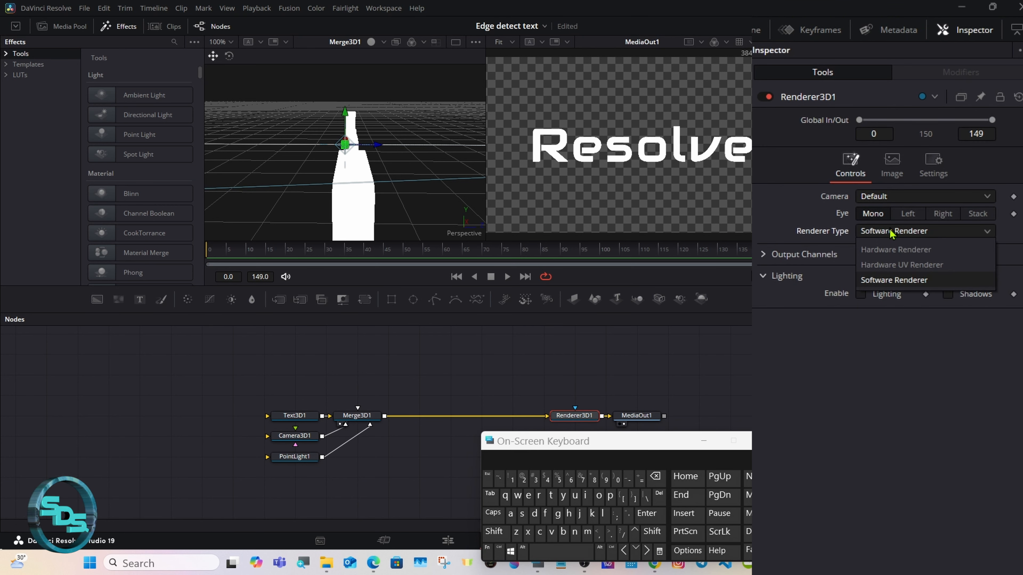
pyautogui.click(894, 249)
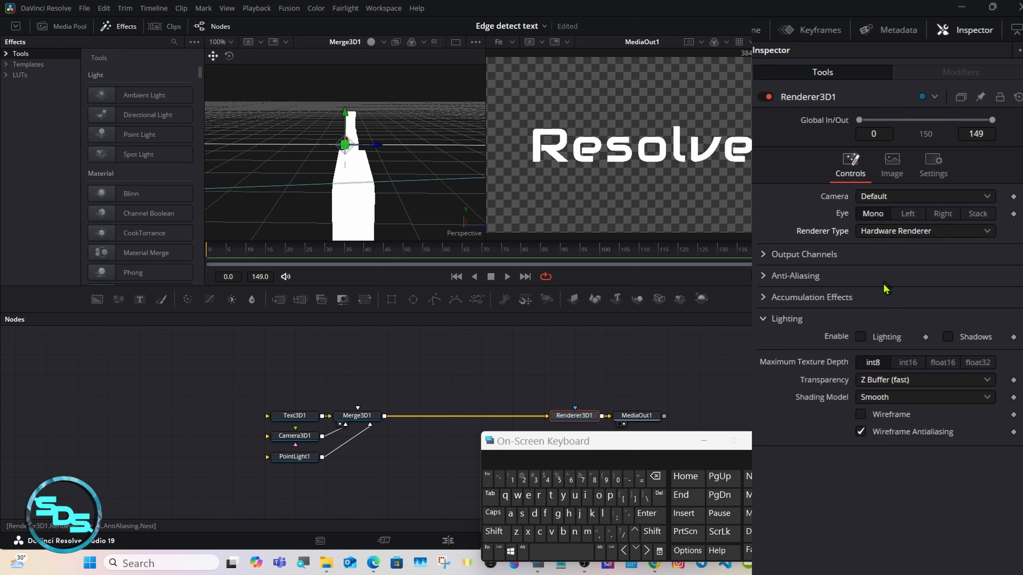
pyautogui.click(861, 337)
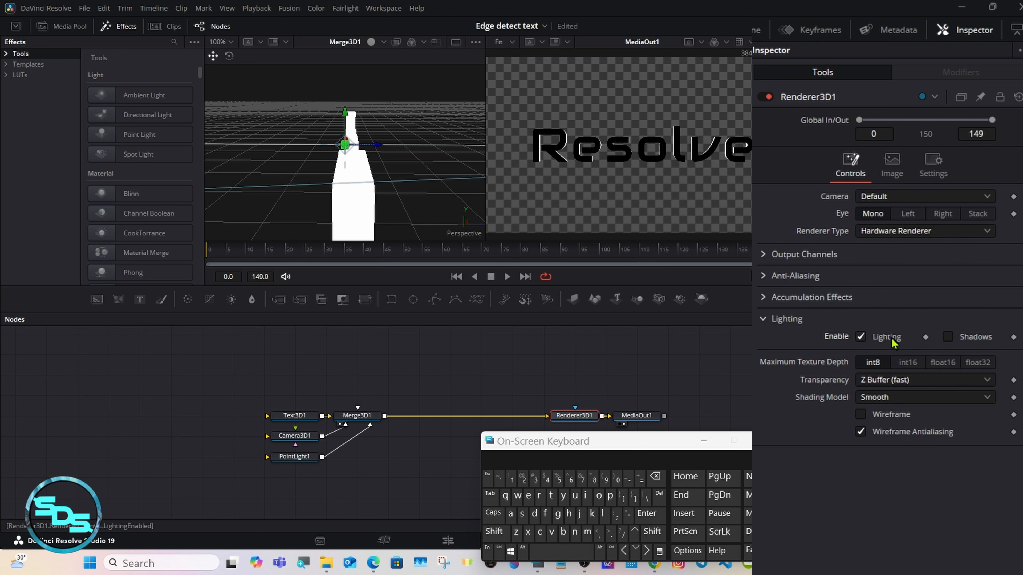
pyautogui.click(947, 337)
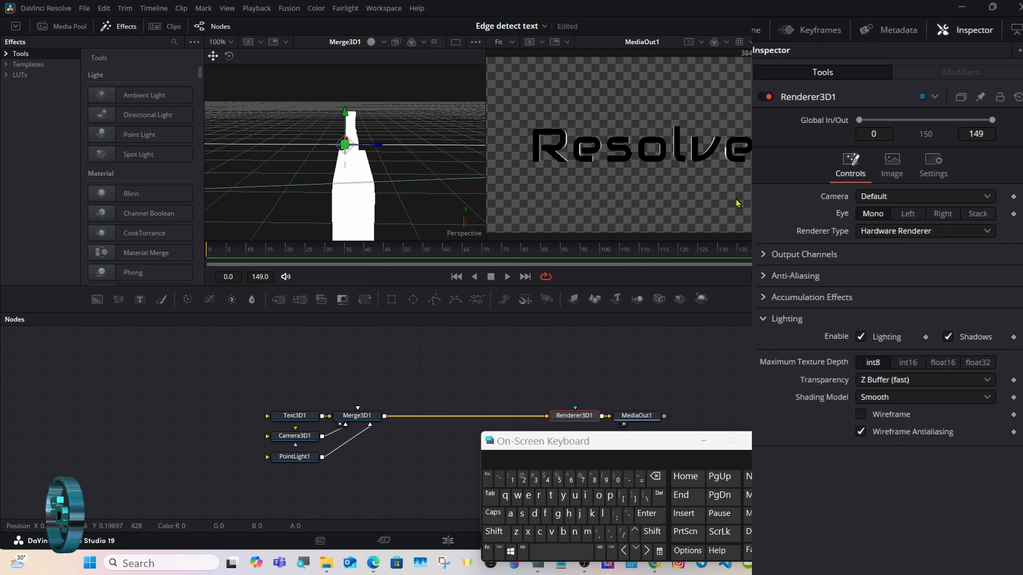
# Move PointLight1 in front of the text by setting its Z translation to 1.16.
pyautogui.click(295, 457)
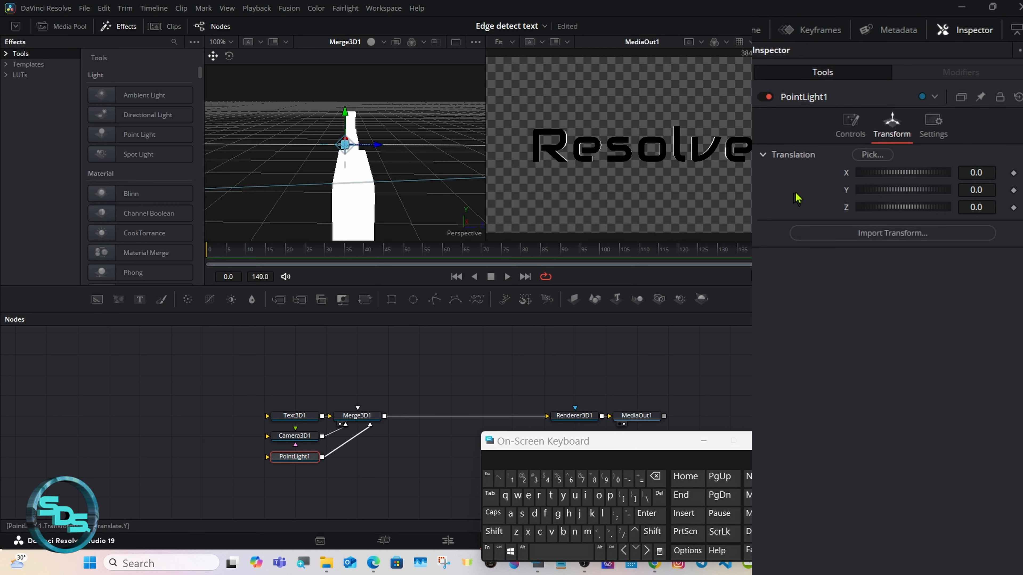
pyautogui.moveTo(895, 212); pyautogui.dragTo(901, 214)
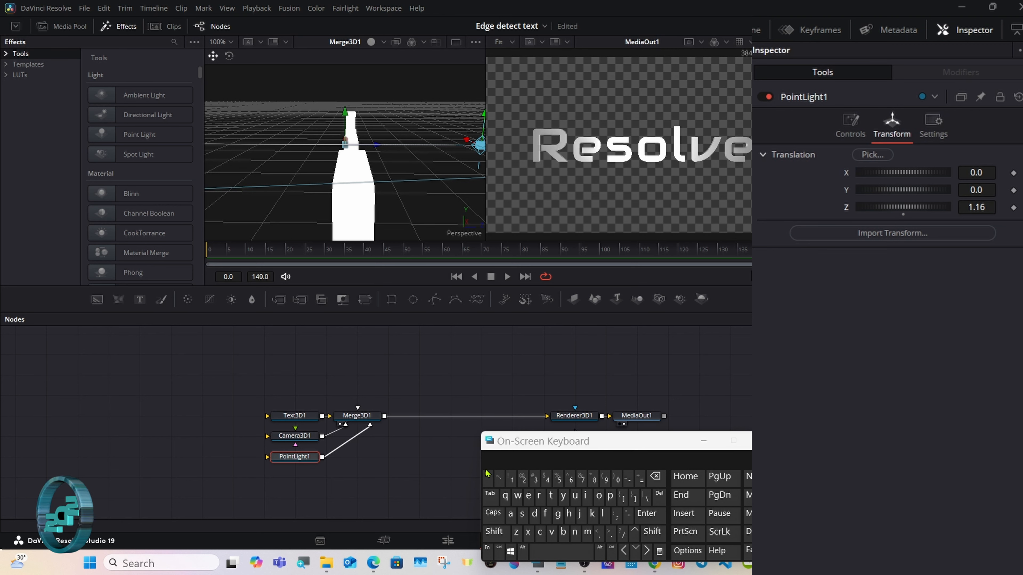
# Frame the text, light and camera in the Merge3D1 view: scale to fit, zoom in to 71%, and orbit to a raised front view.
pyautogui.click(492, 536)
pyautogui.moveTo(405, 215); pyautogui.dragTo(213, 188)
pyautogui.rightClick(387, 192)
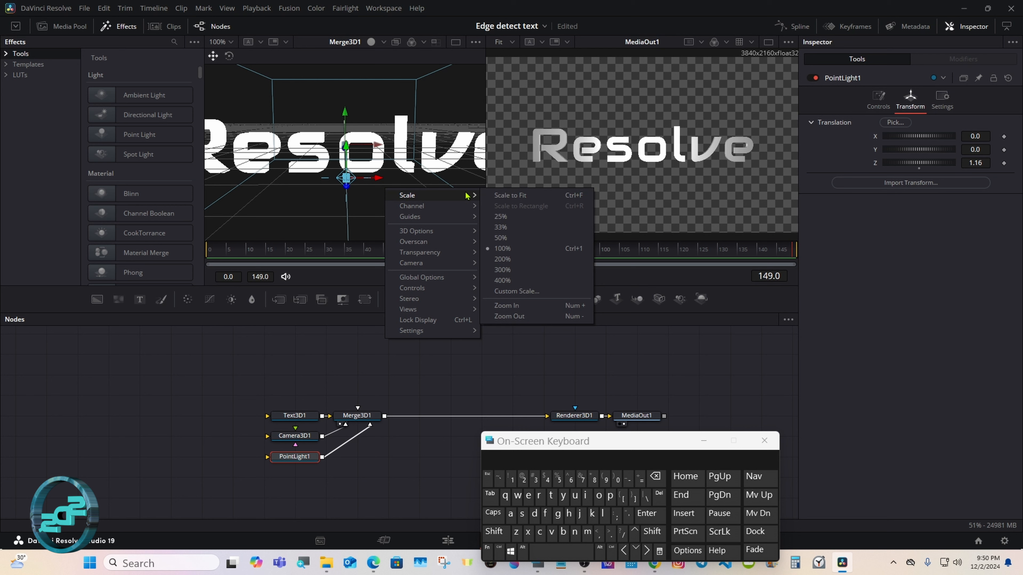
pyautogui.click(500, 195)
pyautogui.rightClick(435, 176)
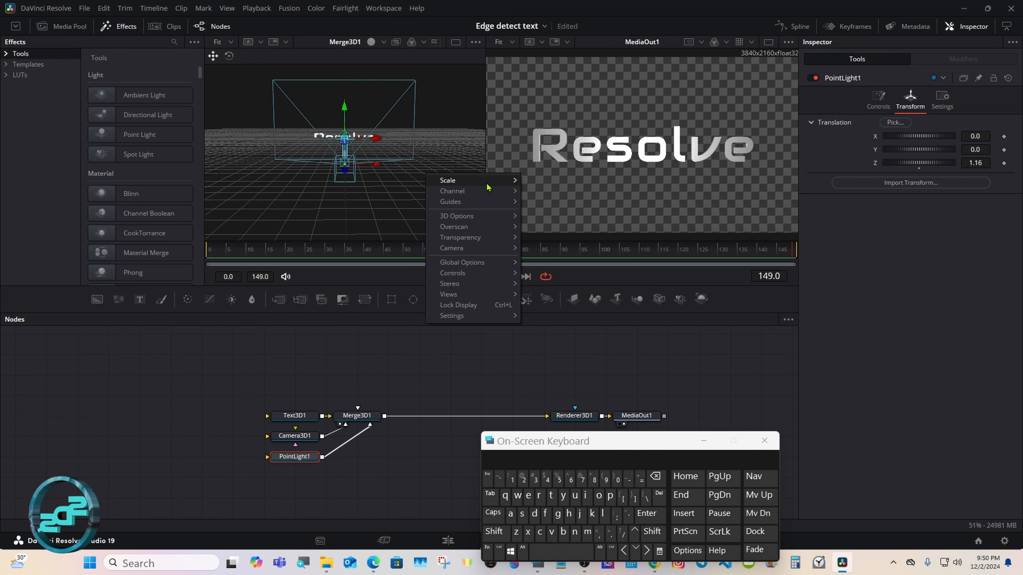
pyautogui.moveTo(500, 180)
pyautogui.click(540, 291)
pyautogui.rightClick(416, 171)
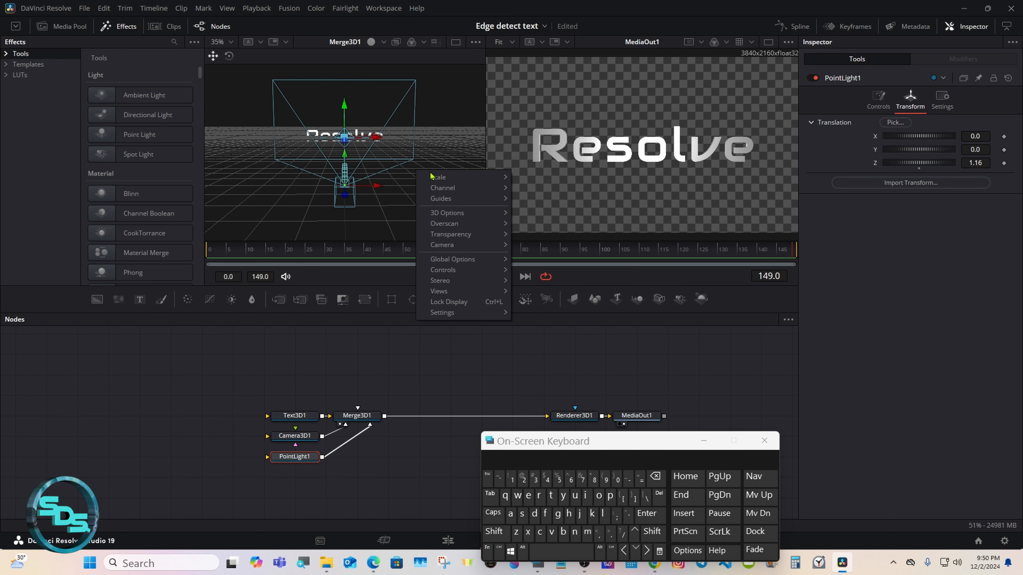
pyautogui.click(533, 289)
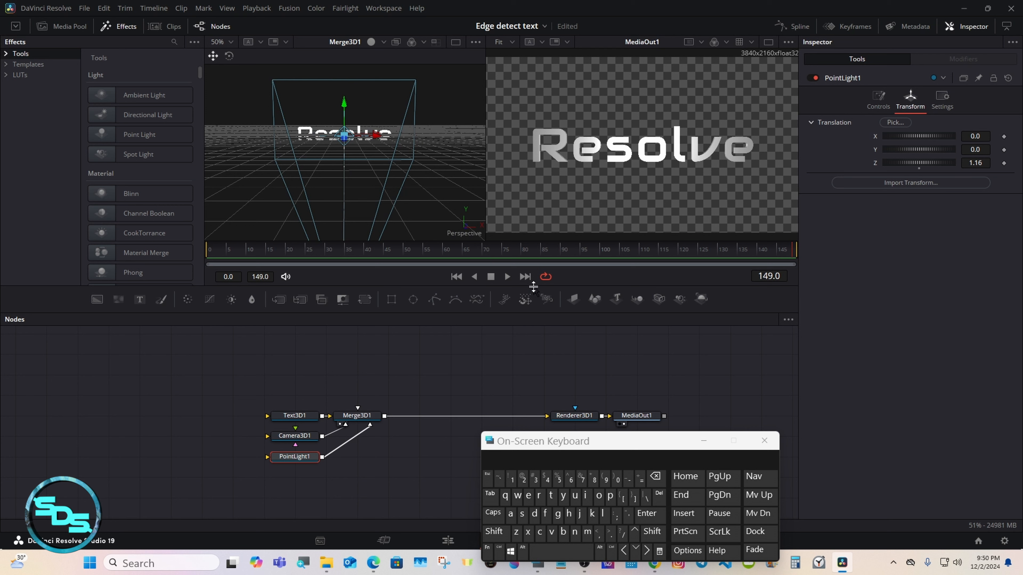
pyautogui.rightClick(445, 194)
pyautogui.moveTo(495, 197)
pyautogui.click(555, 310)
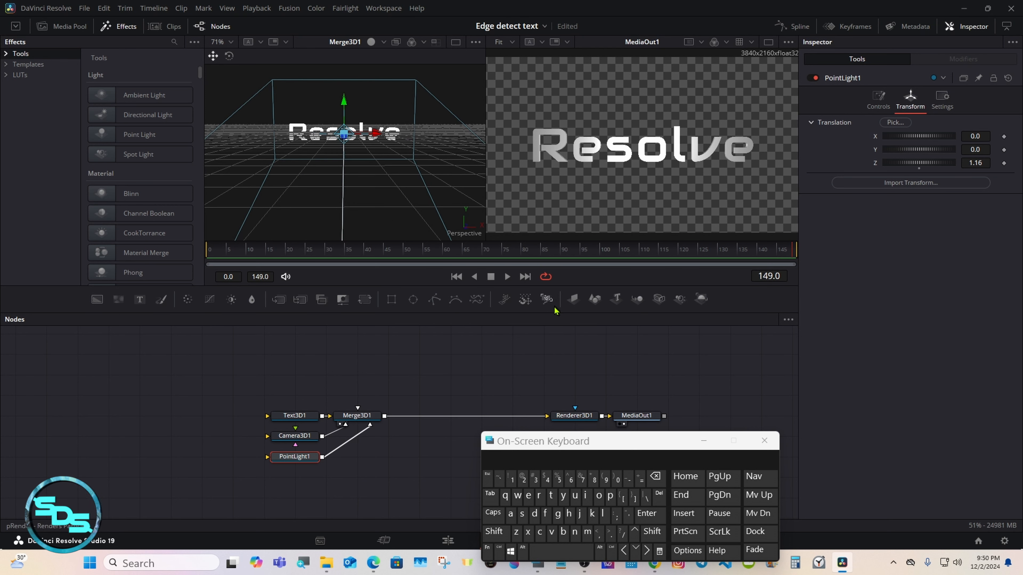
pyautogui.click(487, 533)
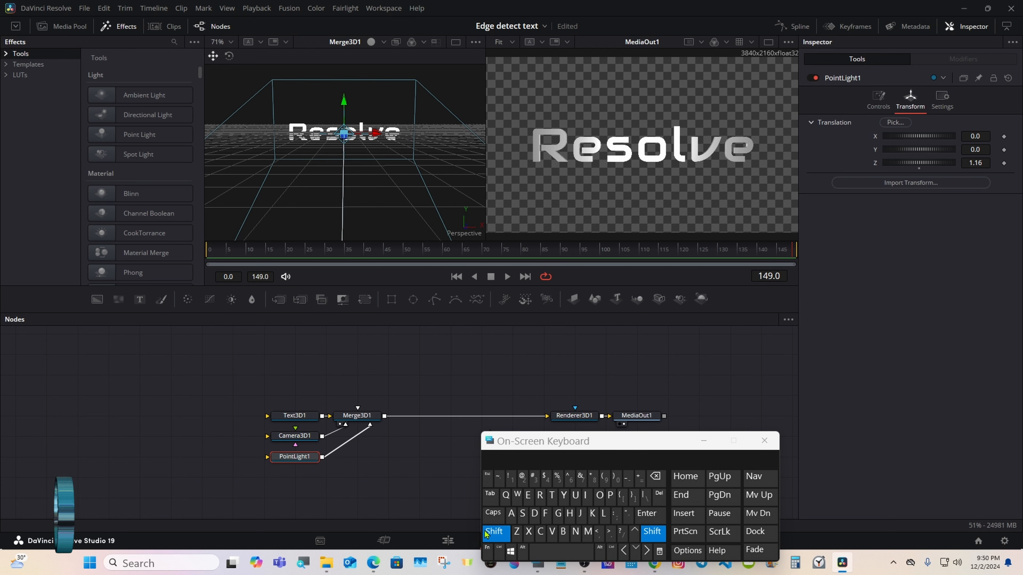
pyautogui.moveTo(362, 162); pyautogui.dragTo(360, 212)
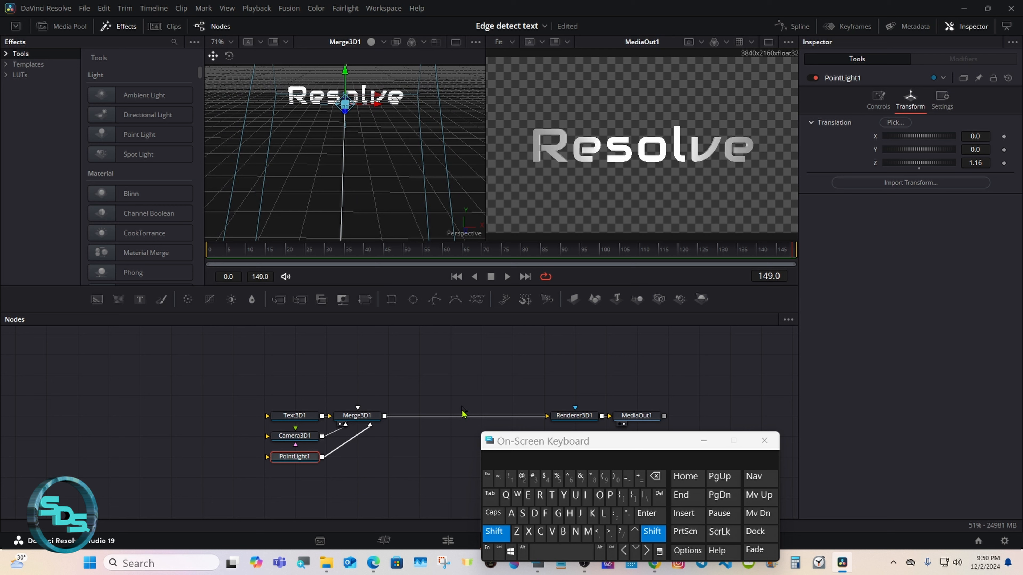
pyautogui.click(494, 540)
# Move PointLight1 farther in front of the text by setting its Z translation to 4.0.
pyautogui.moveTo(970, 164); pyautogui.dragTo(984, 163)
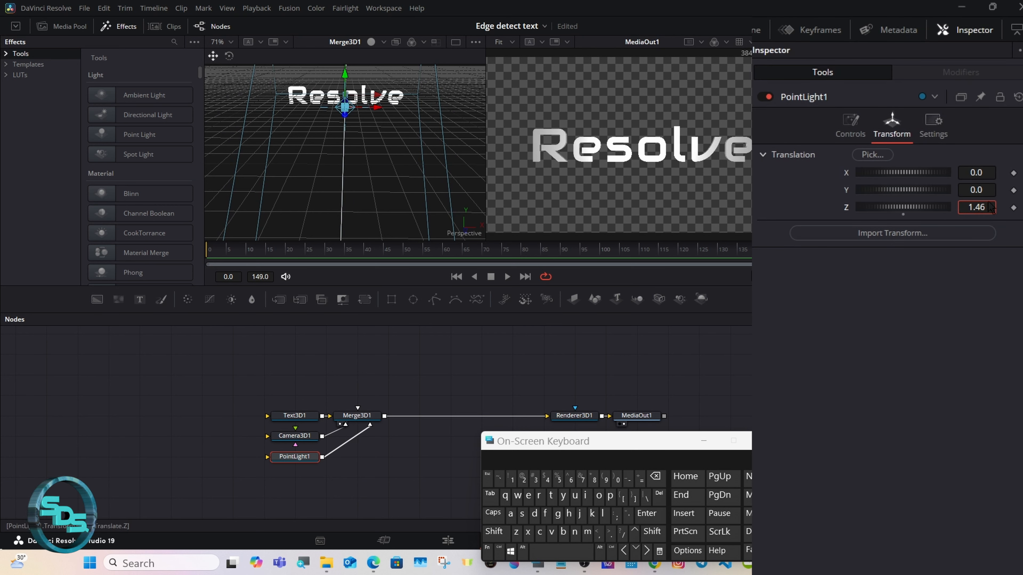
pyautogui.moveTo(990, 206); pyautogui.dragTo(1021, 203)
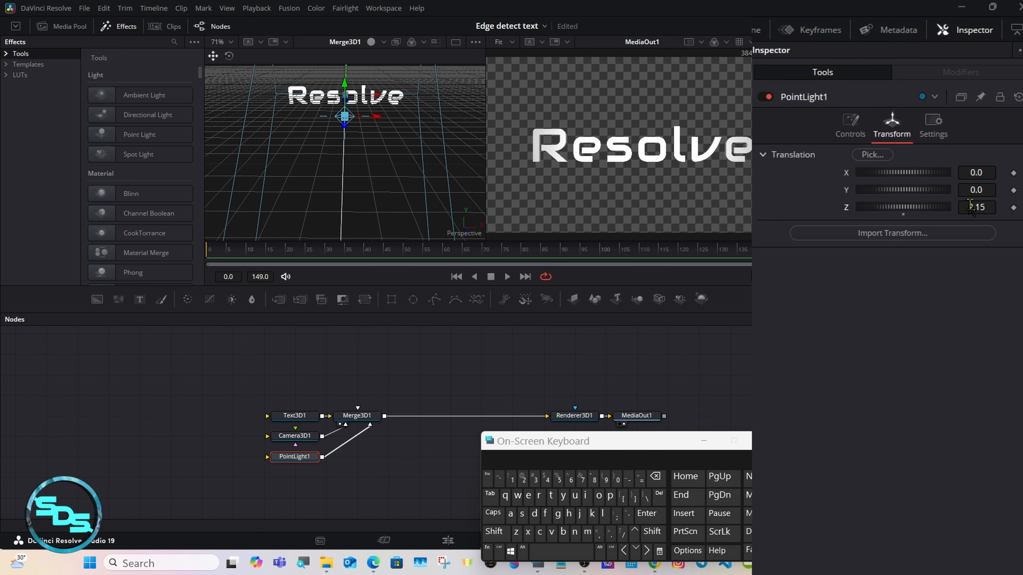
pyautogui.click(971, 207)
pyautogui.click(656, 477)
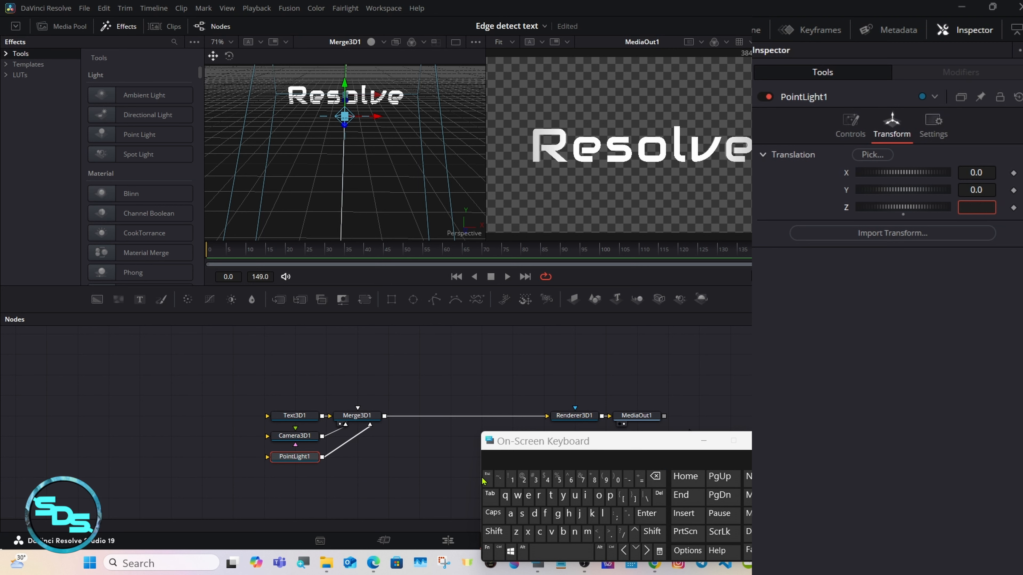
pyautogui.click(547, 478)
pyautogui.click(646, 514)
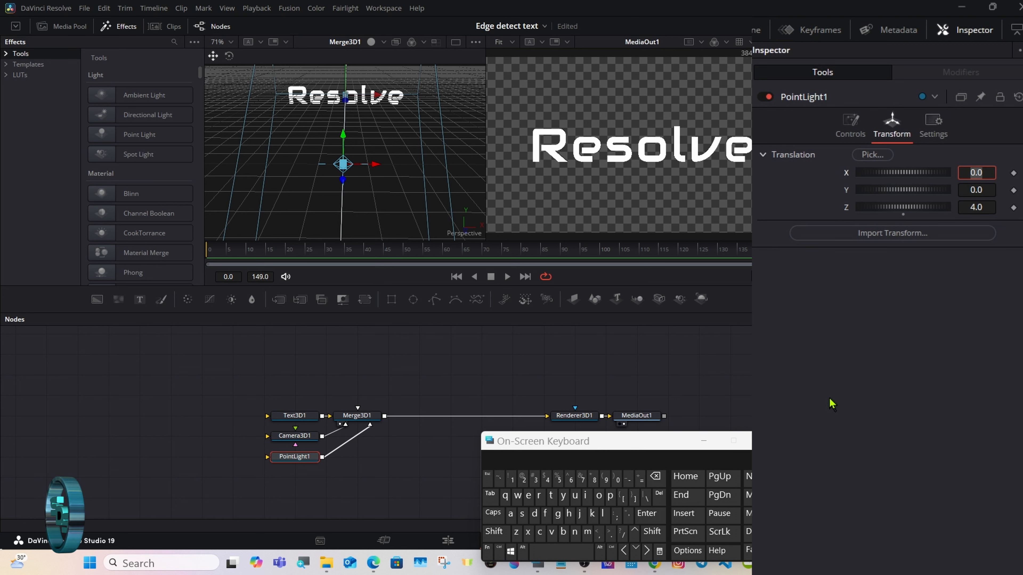
pyautogui.click(979, 207)
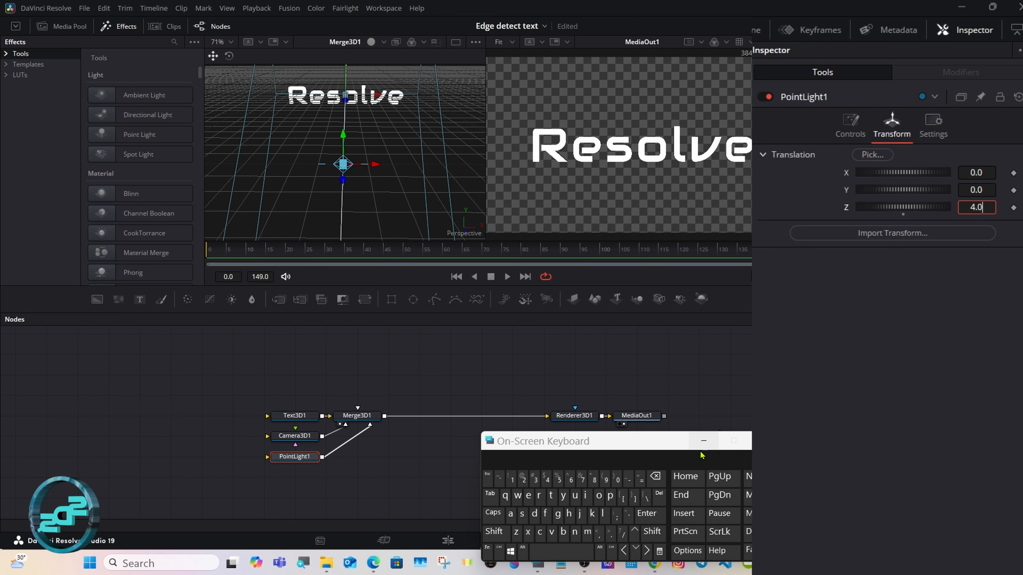
pyautogui.click(656, 476)
pyautogui.click(655, 477)
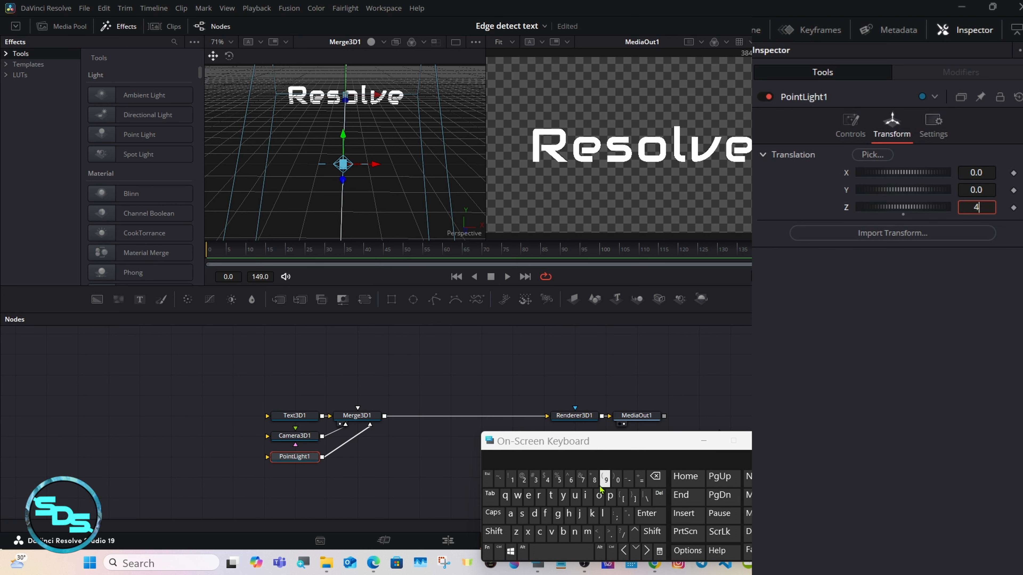
pyautogui.click(536, 483)
pyautogui.click(646, 513)
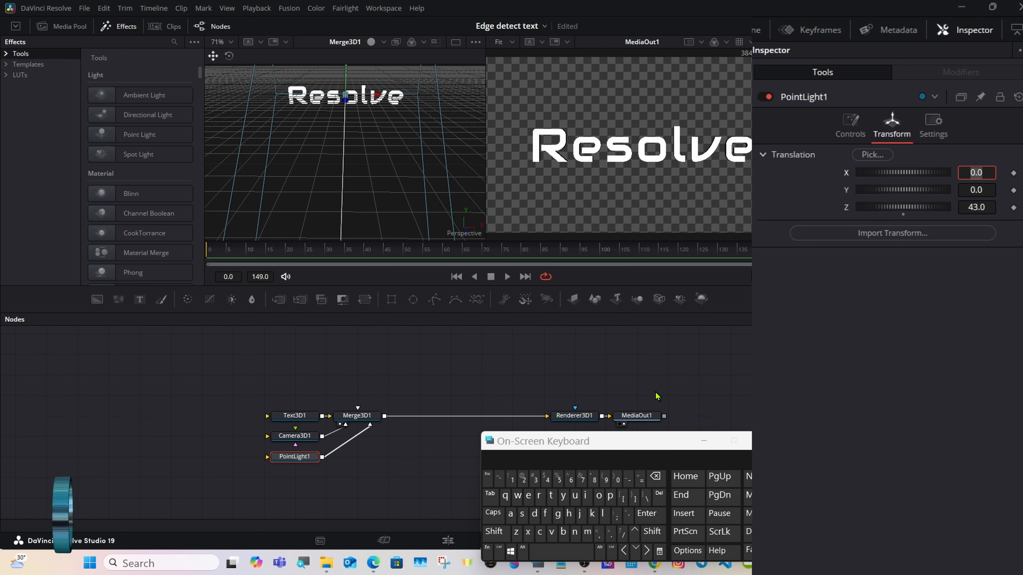
# Set PointLight1's Z translation to 3.0.
pyautogui.click(966, 210)
pyautogui.click(653, 479)
pyautogui.click(653, 479)
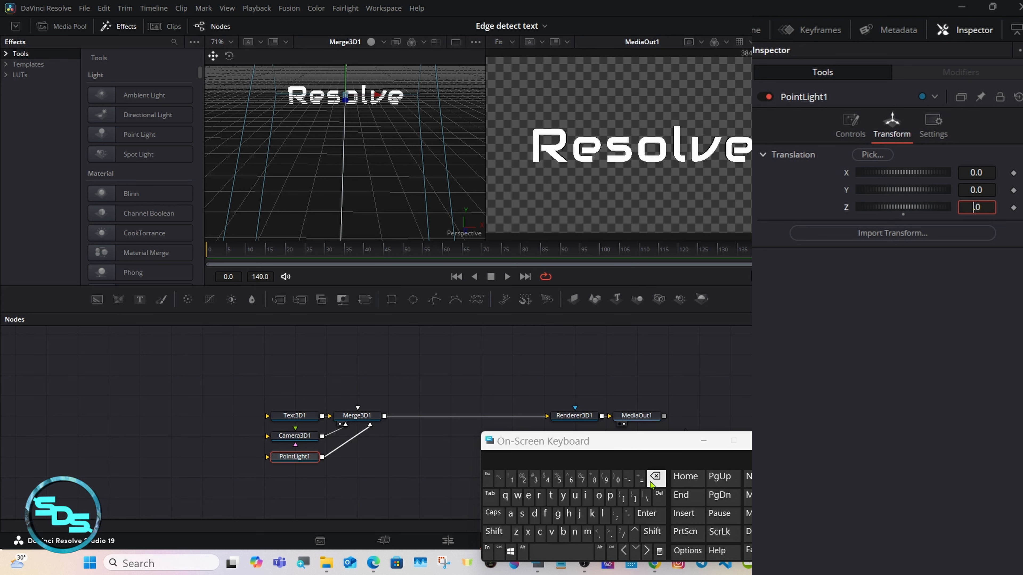
pyautogui.click(535, 479)
pyautogui.click(647, 514)
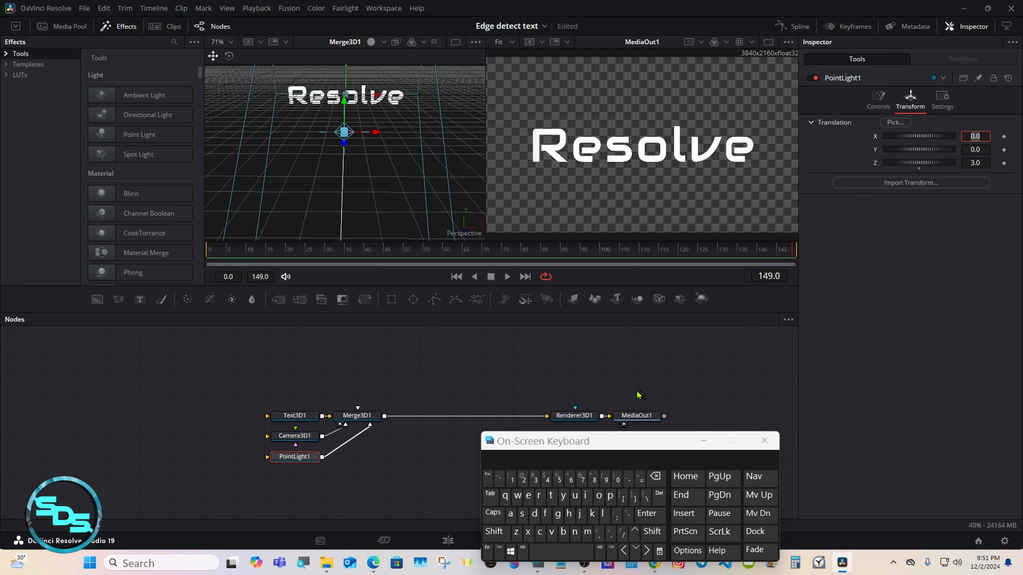
pyautogui.click(470, 374)
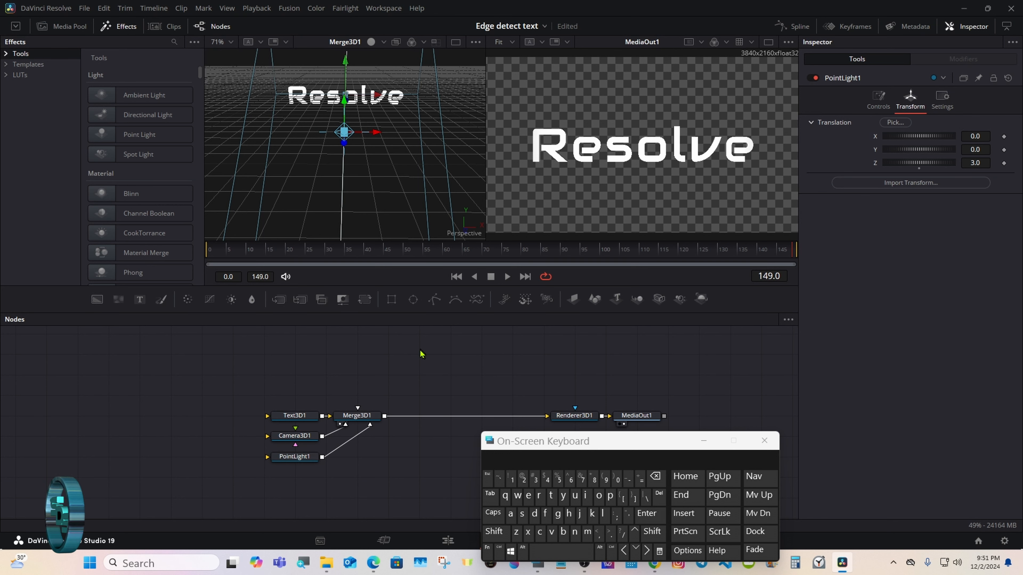
# Move the playhead to frame 16 and add a Glow node directly after Merge3D1.
pyautogui.click(249, 251)
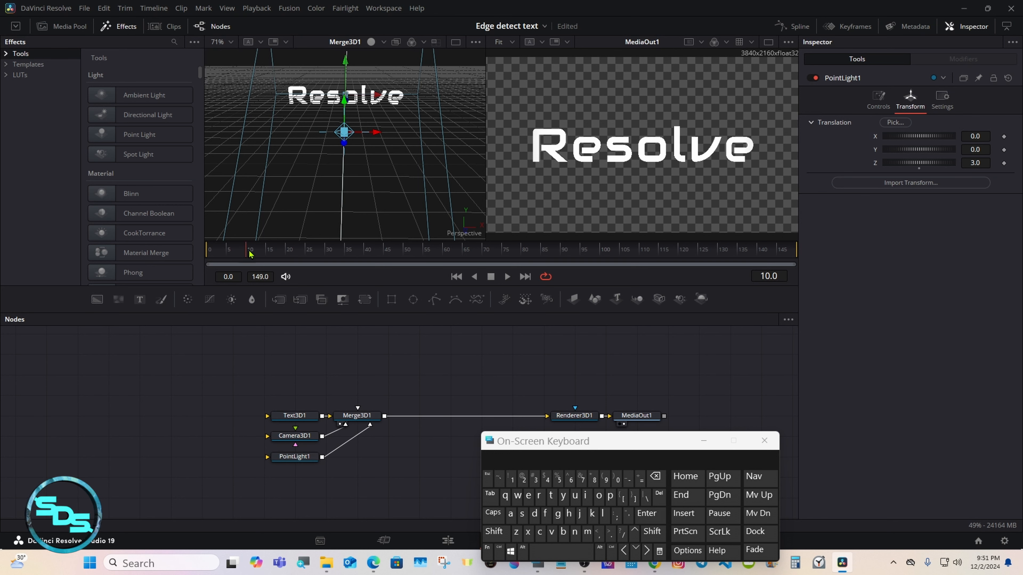
pyautogui.click(378, 415)
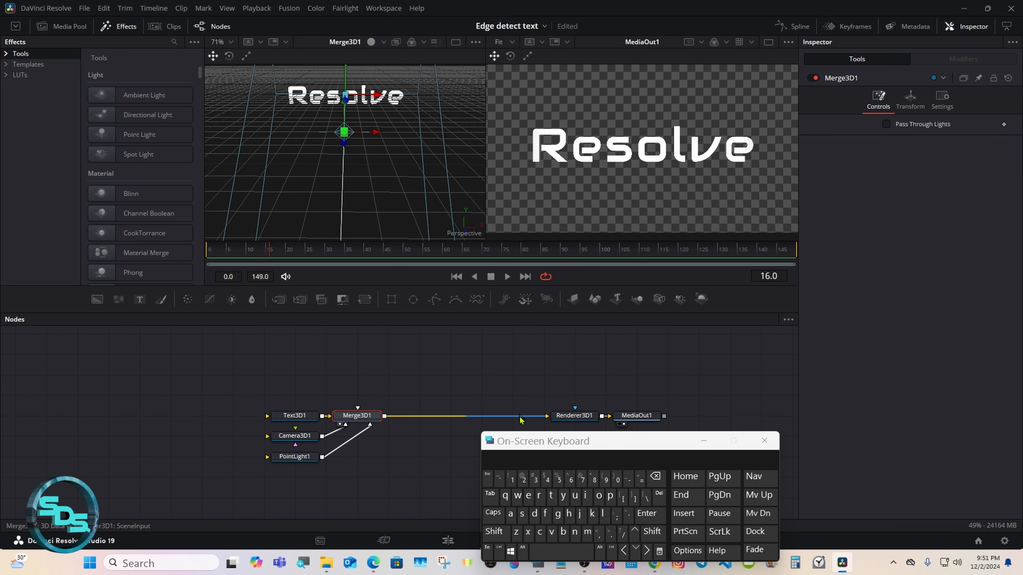
pyautogui.moveTo(524, 441); pyautogui.dragTo(739, 362)
pyautogui.click(711, 452)
pyautogui.click(749, 471)
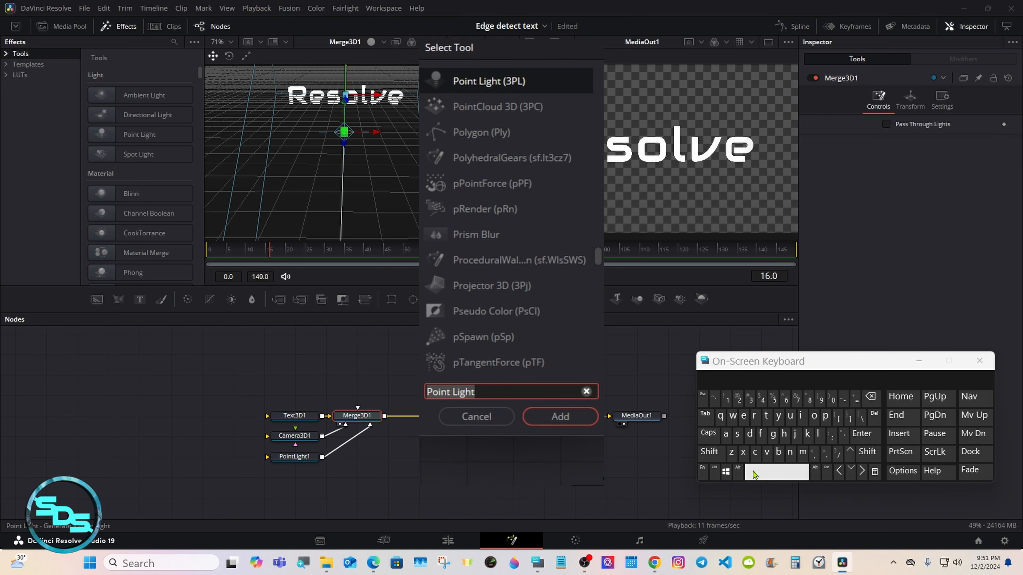
pyautogui.click(773, 433)
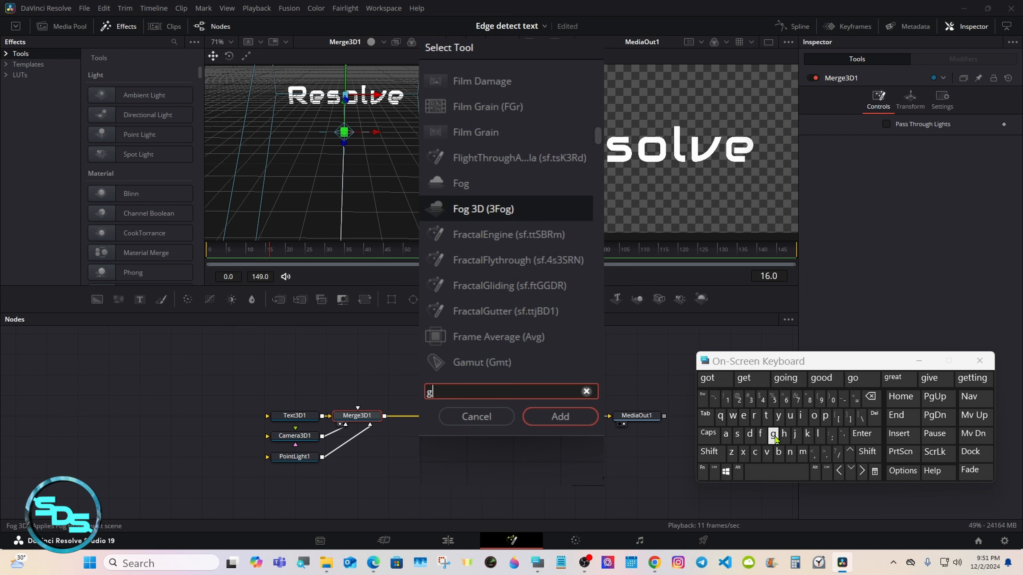
pyautogui.click(818, 434)
pyautogui.click(814, 416)
pyautogui.write('w')
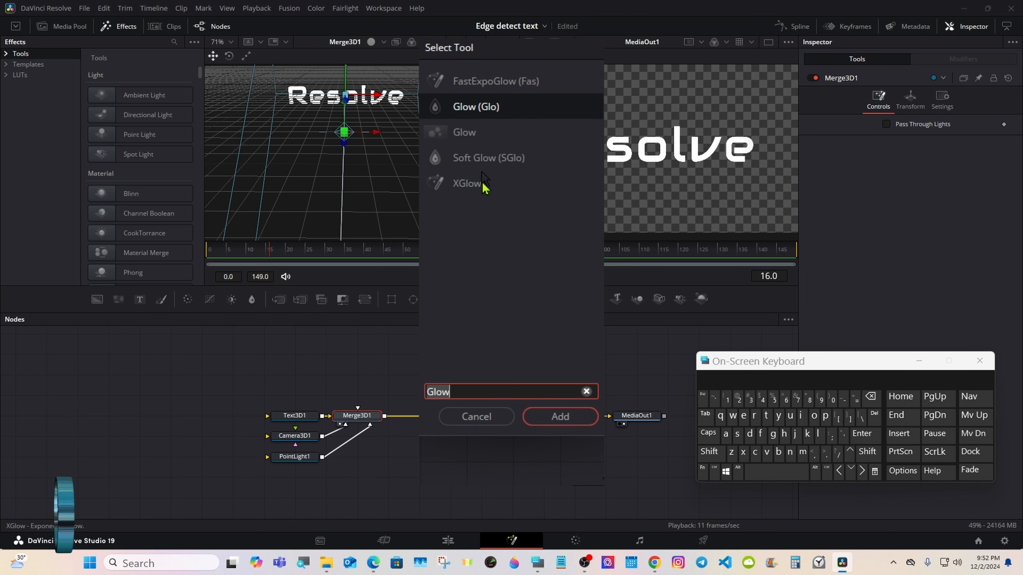
pyautogui.press('Return')
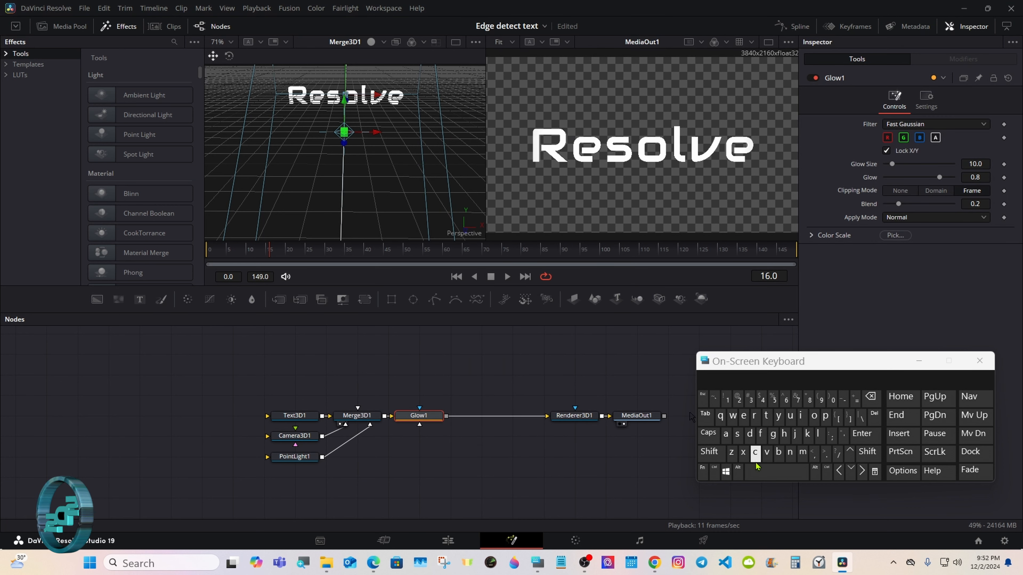
pyautogui.click(709, 452)
pyautogui.click(759, 472)
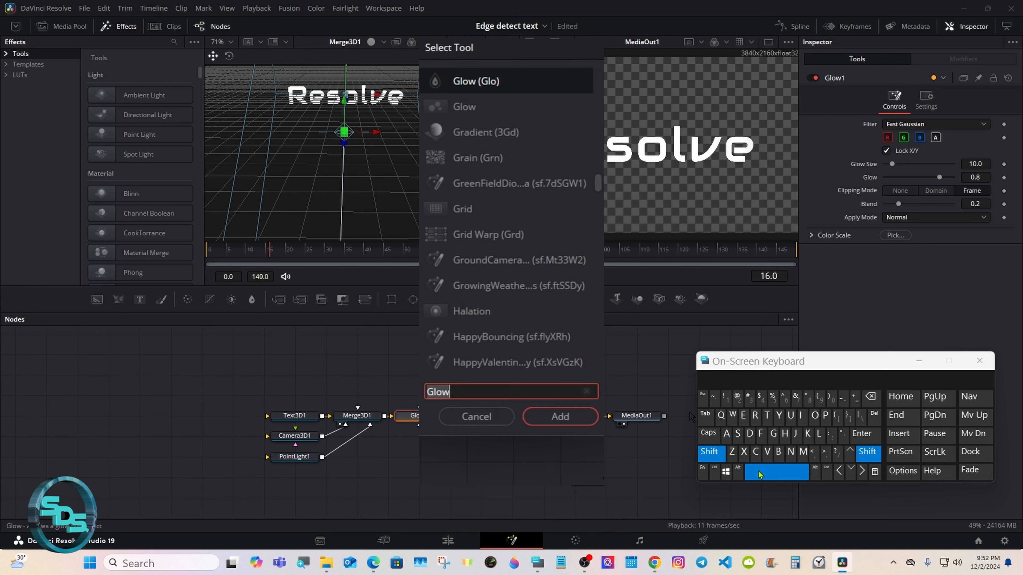
pyautogui.click(744, 415)
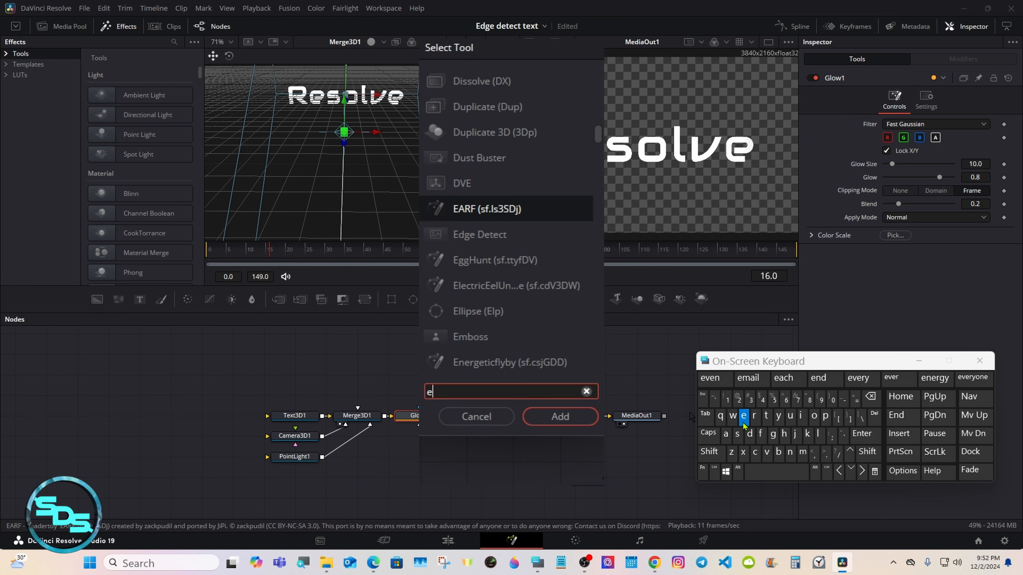
pyautogui.click(749, 434)
pyautogui.click(773, 433)
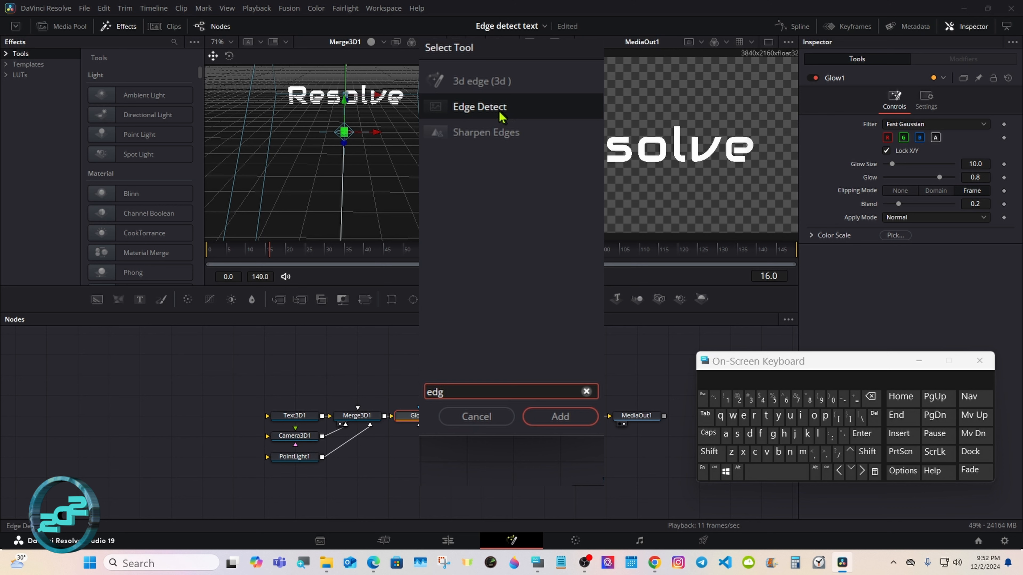
pyautogui.click(469, 417)
# Rearrange the node chain so Renderer3D1 sits next to Merge3D1 and Glow1 is inserted between Renderer3D1 and MediaOut1.
pyautogui.moveTo(425, 425); pyautogui.dragTo(518, 383)
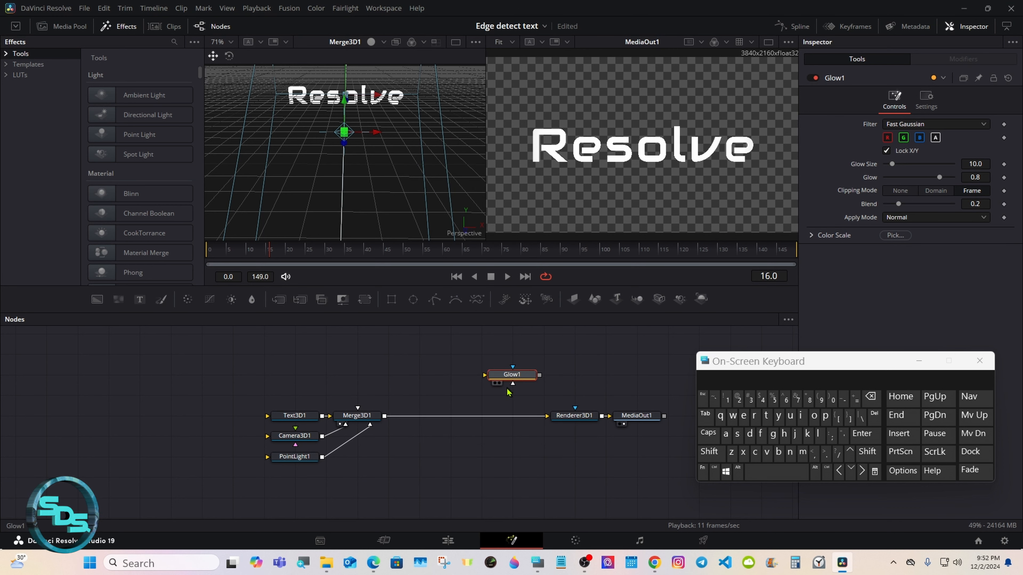
pyautogui.moveTo(572, 415); pyautogui.dragTo(447, 415)
pyautogui.click(665, 449)
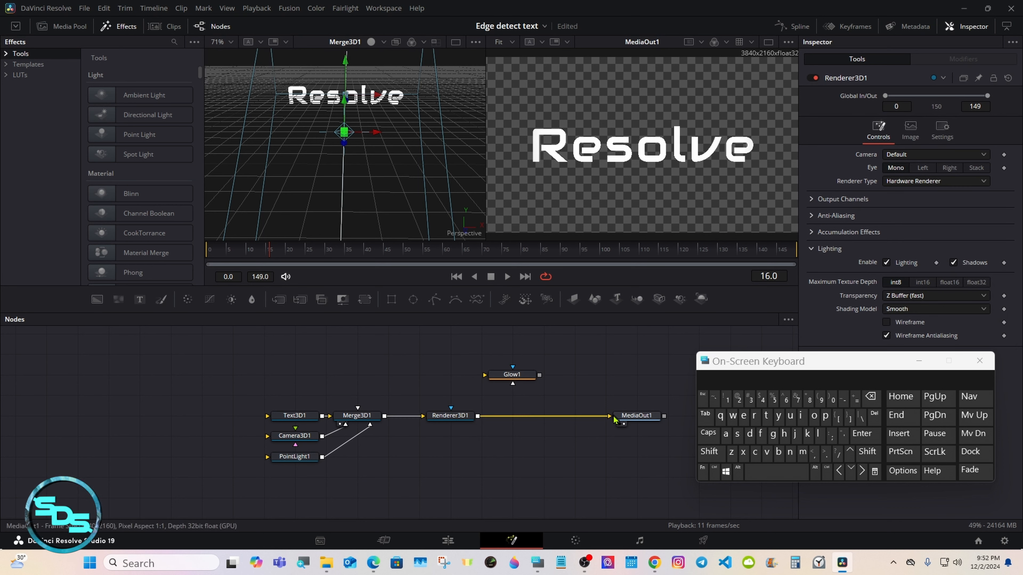
pyautogui.moveTo(512, 375); pyautogui.dragTo(512, 415)
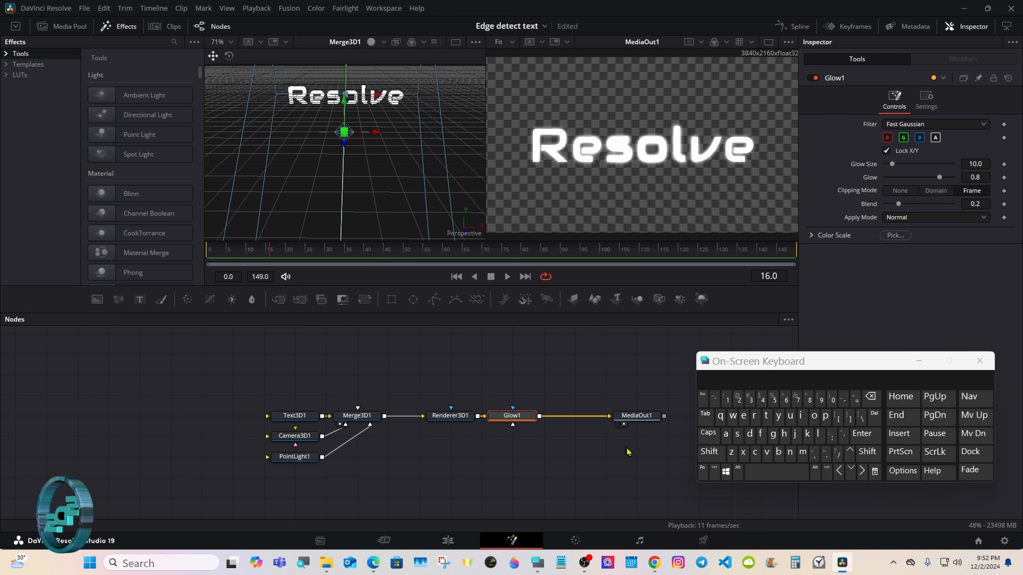
# Add an Edge Detect node between Glow1 and MediaOut1.
pyautogui.hotkey('shift', 'space')
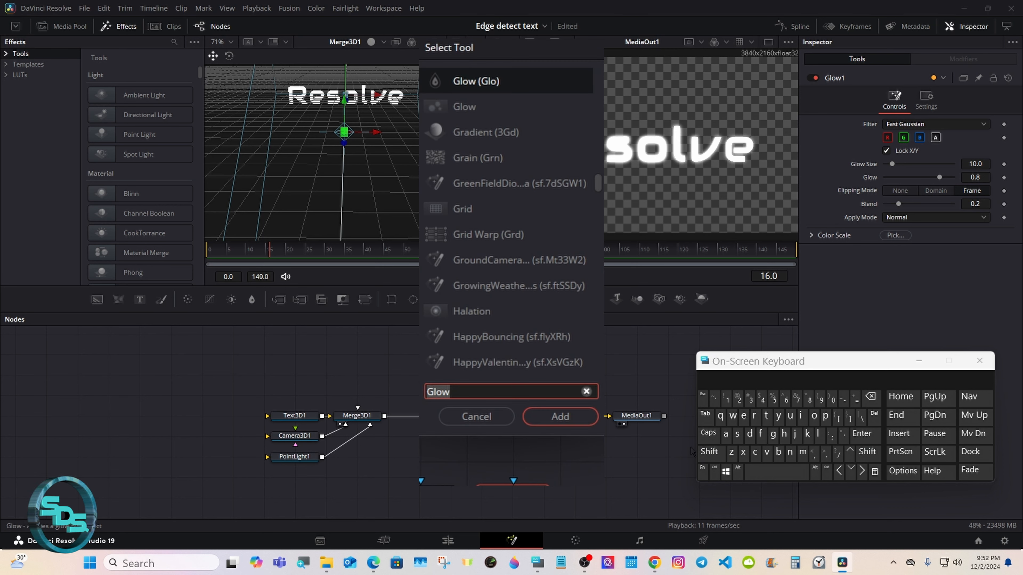
pyautogui.write('edg')
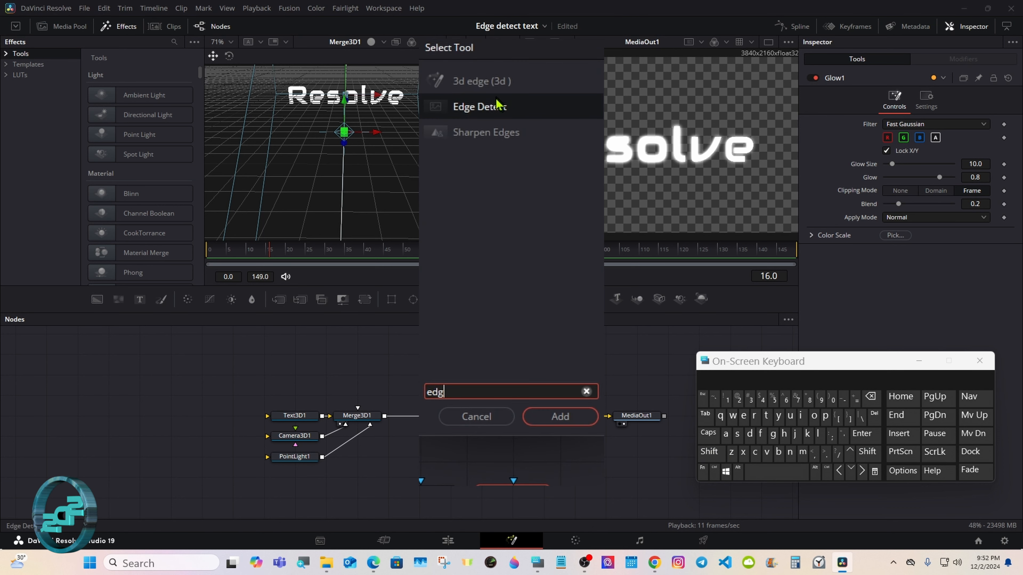
pyautogui.click(498, 106)
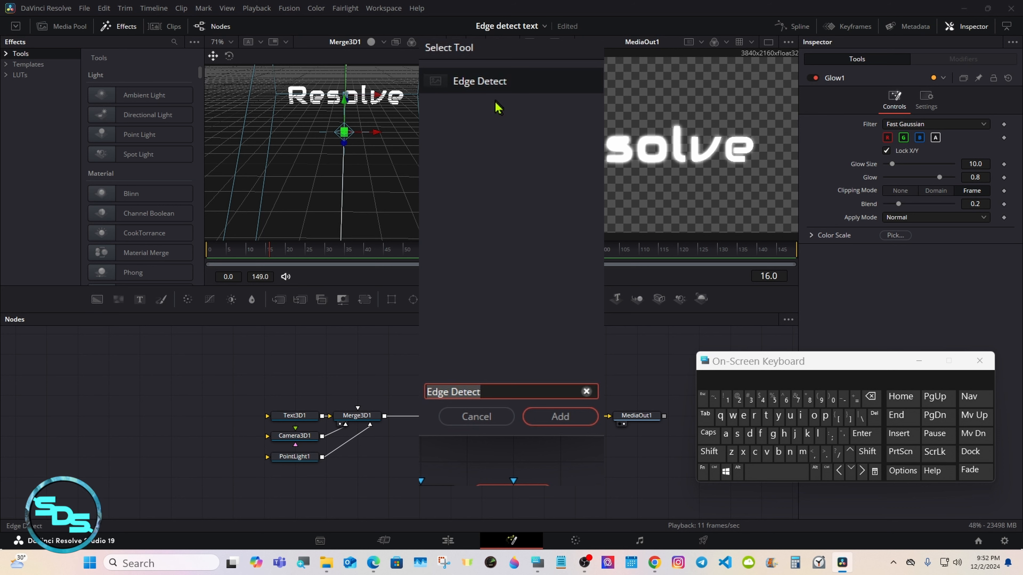
pyautogui.click(555, 417)
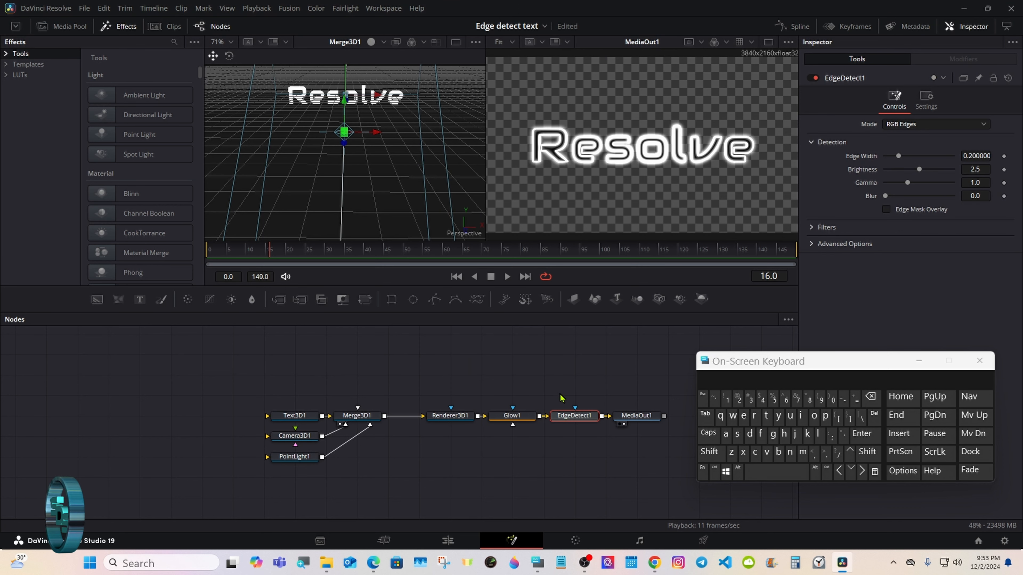
pyautogui.click(450, 415)
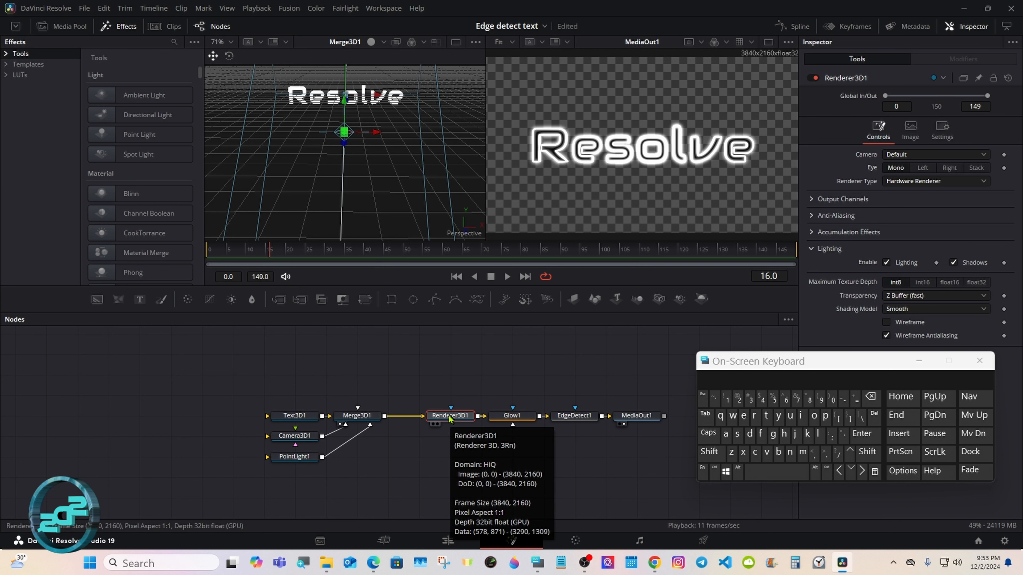
pyautogui.click(433, 400)
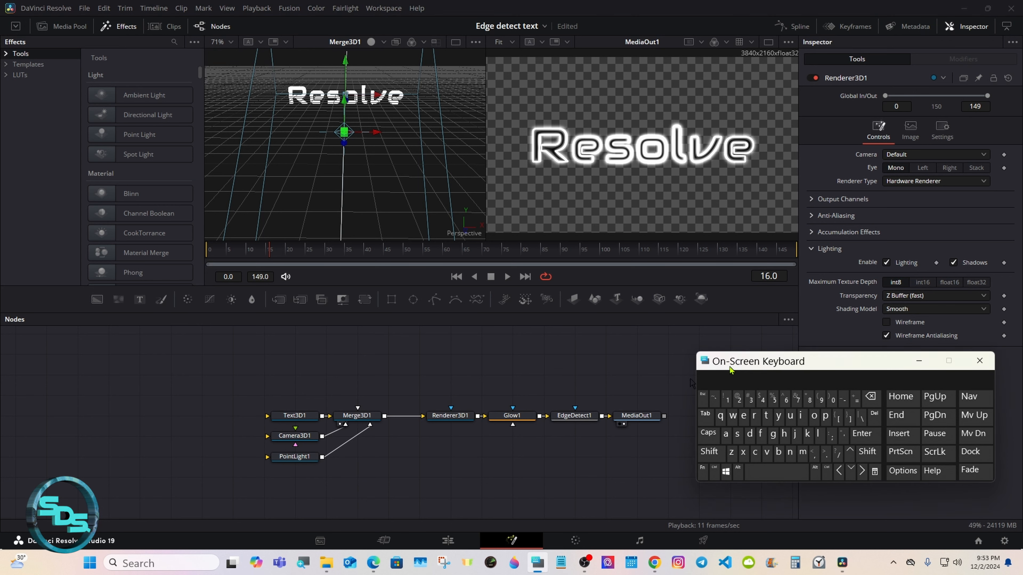
# Change the text colour of Text3D1 to the violet-blue basic colour.
pyautogui.moveTo(698, 371); pyautogui.dragTo(689, 381)
pyautogui.click(278, 419)
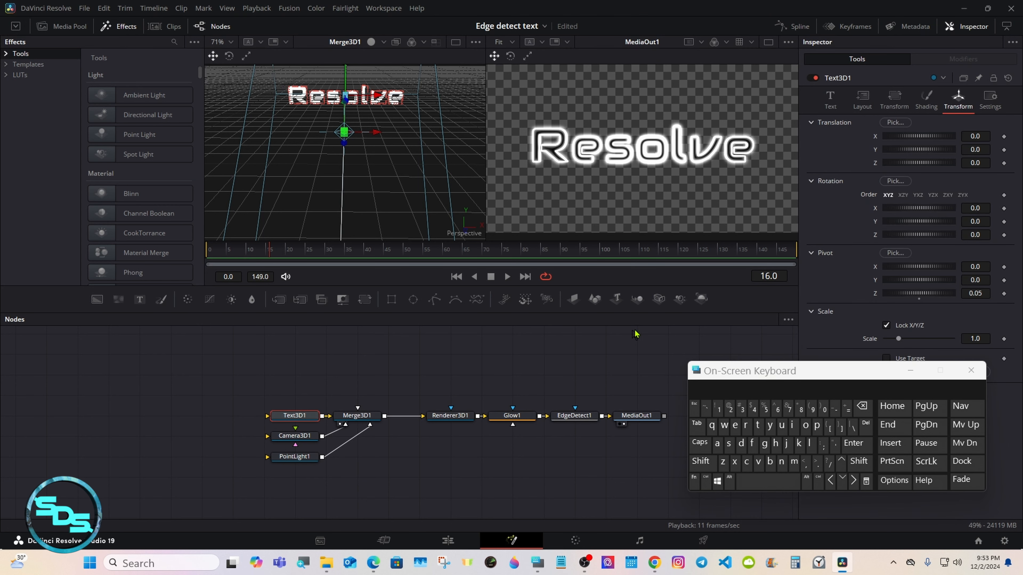
pyautogui.click(838, 104)
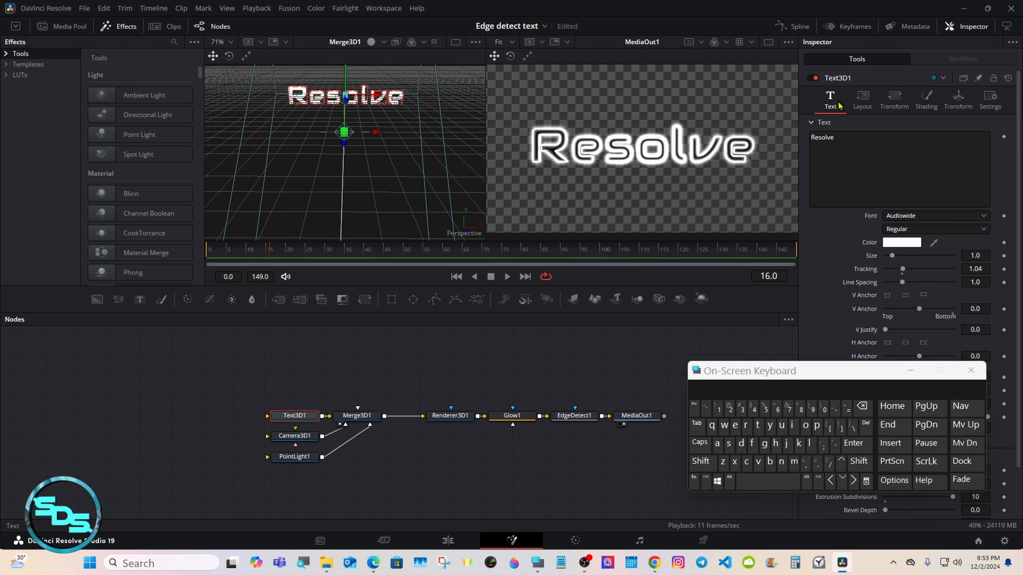
pyautogui.click(898, 243)
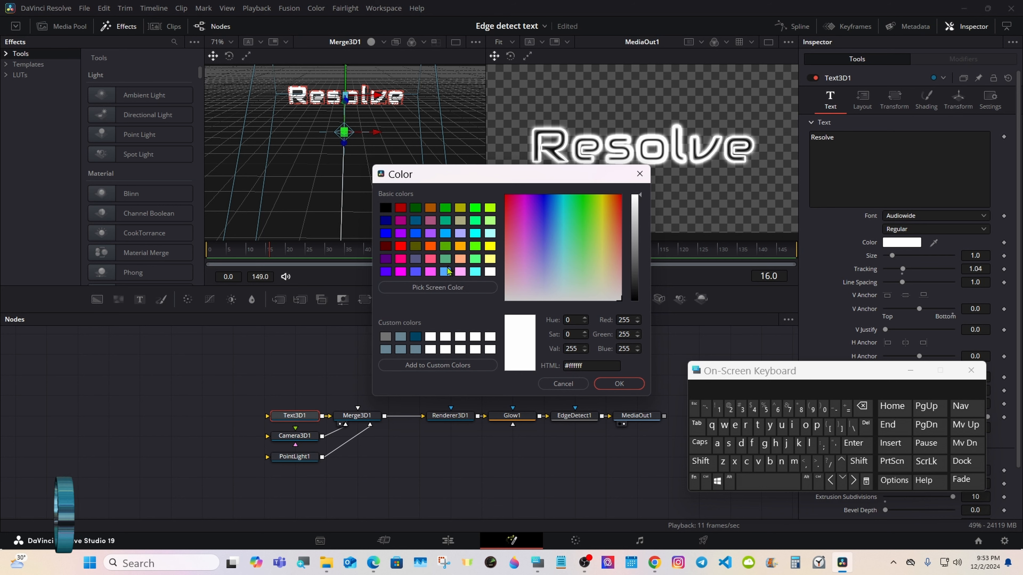
pyautogui.click(415, 271)
pyautogui.click(567, 386)
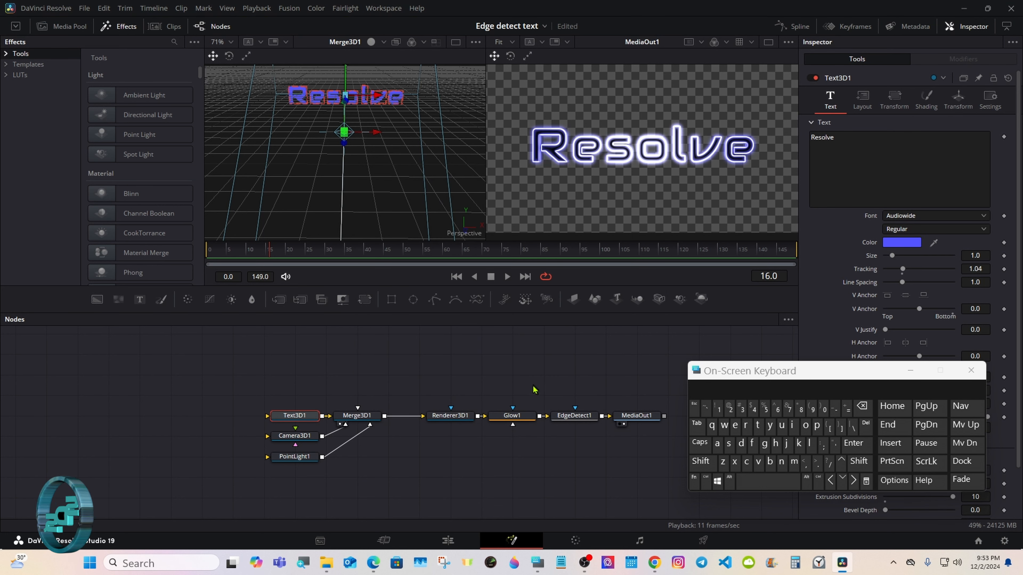
# Enable Edge Mask Overlay in the detection settings of EdgeDetect1.
pyautogui.click(564, 419)
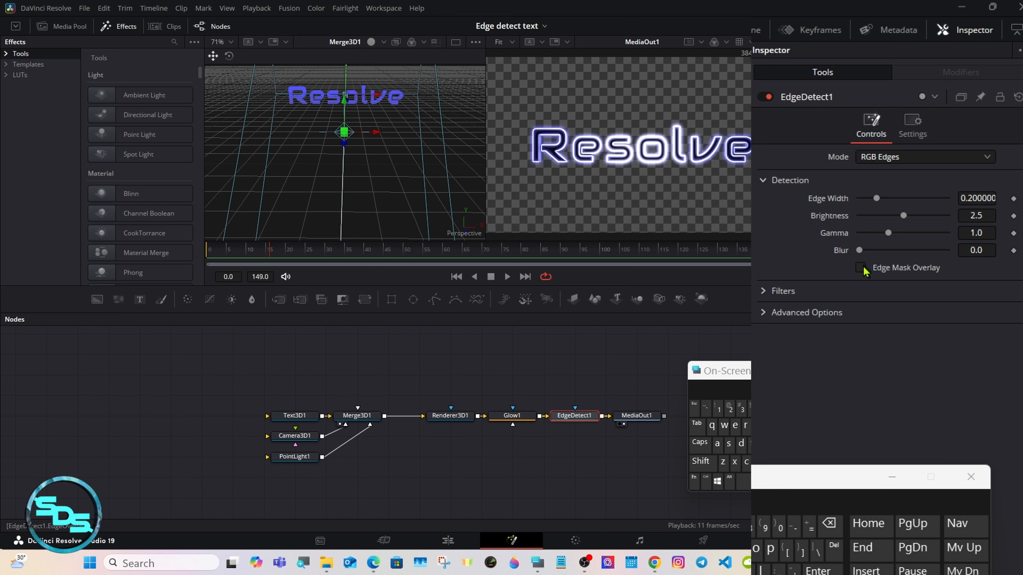
pyautogui.click(861, 268)
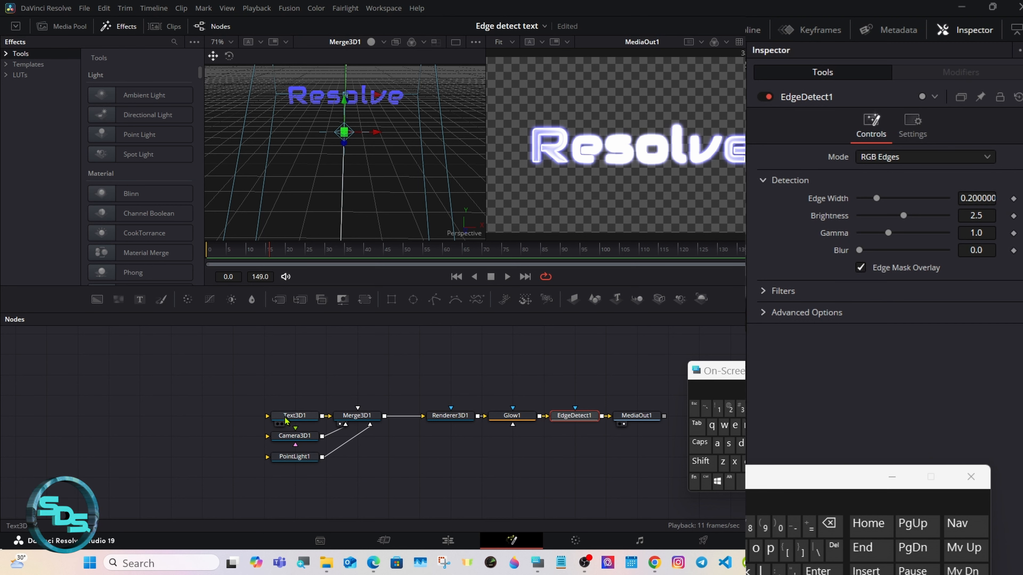
# Set the specular exponent of Text3D1's material to 100.0 and its specular intensity to 0.52.
pyautogui.click(293, 417)
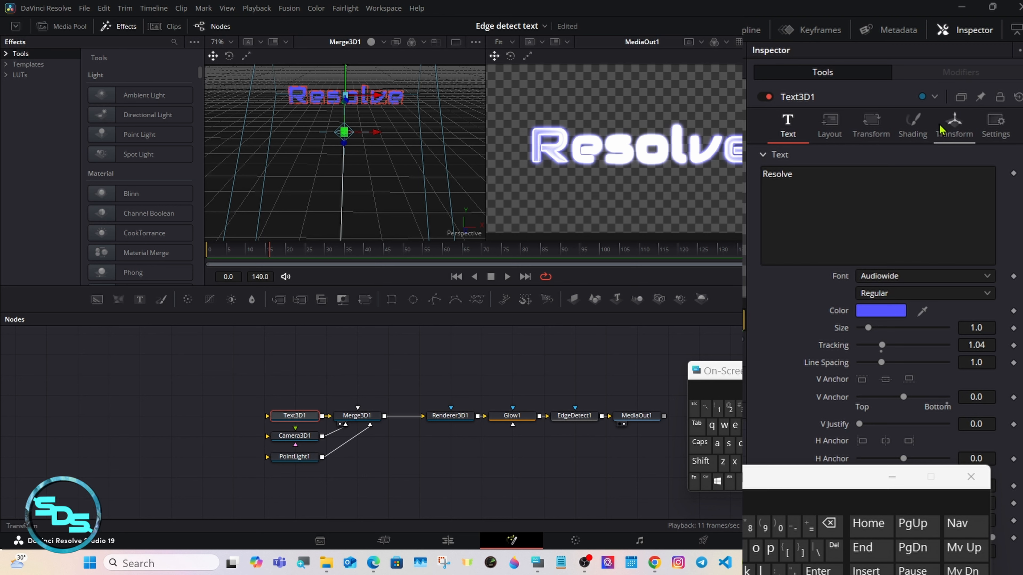
pyautogui.click(921, 128)
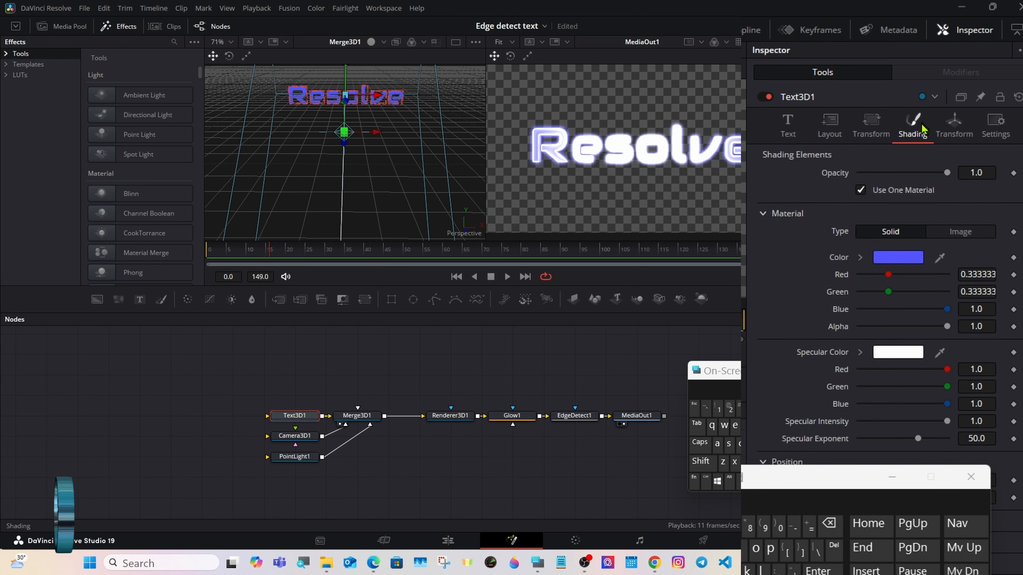
pyautogui.moveTo(793, 486); pyautogui.dragTo(763, 515)
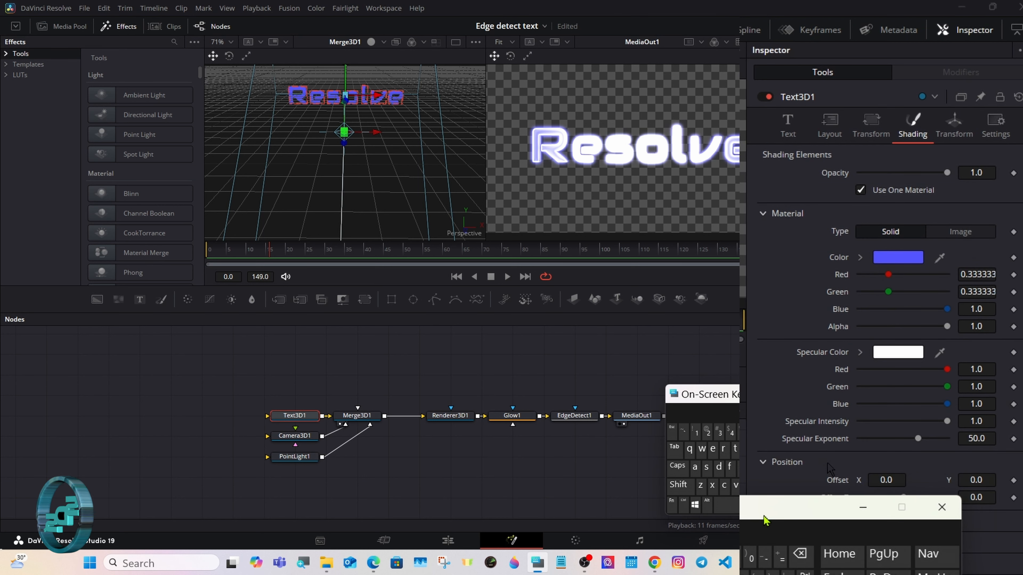
pyautogui.moveTo(919, 440); pyautogui.dragTo(961, 439)
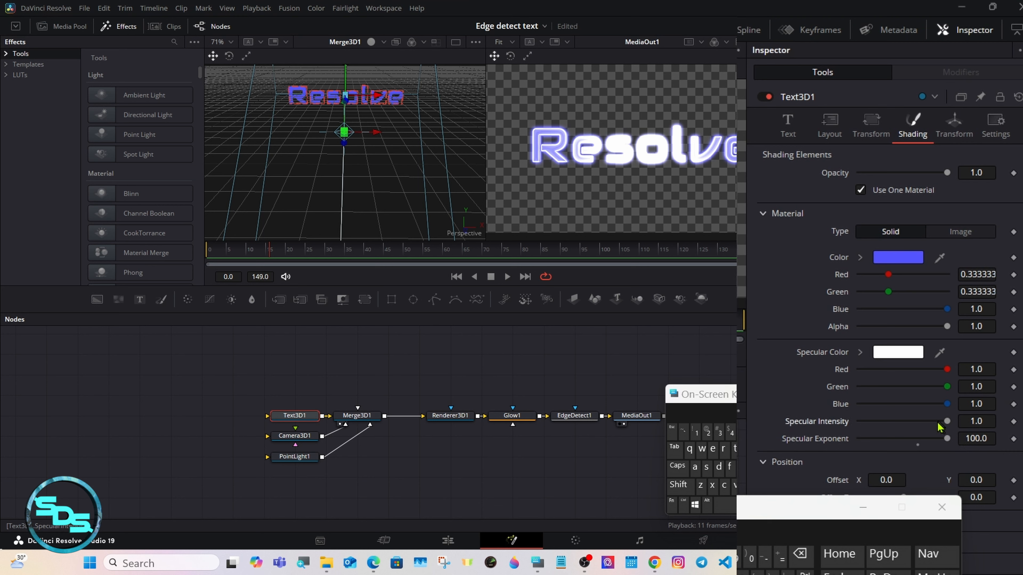
pyautogui.moveTo(947, 422); pyautogui.dragTo(904, 430)
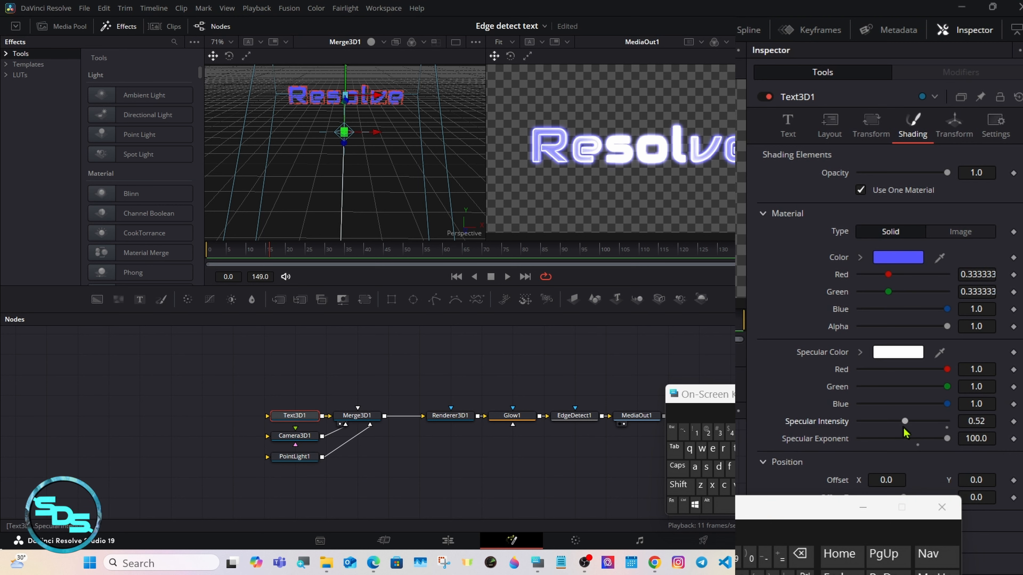
# Set the specular intensity of Text3D1's material to 0.5 and deselect the node.
pyautogui.click(988, 421)
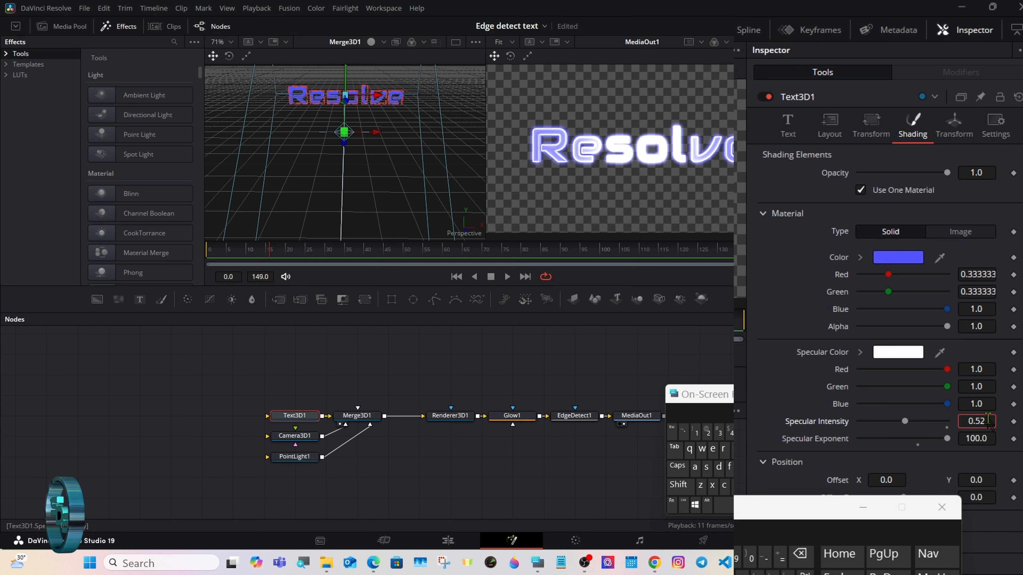
pyautogui.click(799, 554)
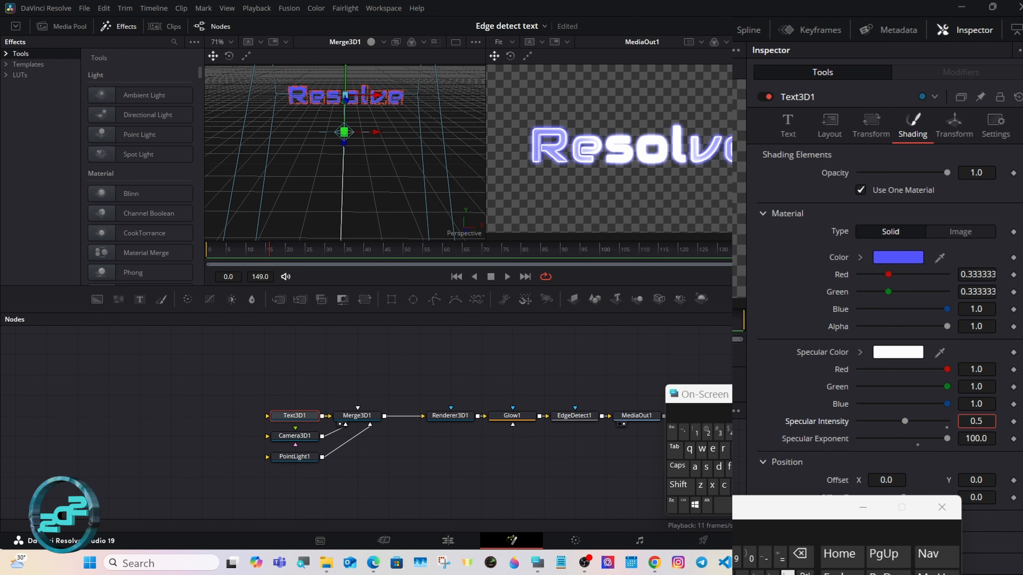
pyautogui.press('Tab')
pyautogui.click(712, 358)
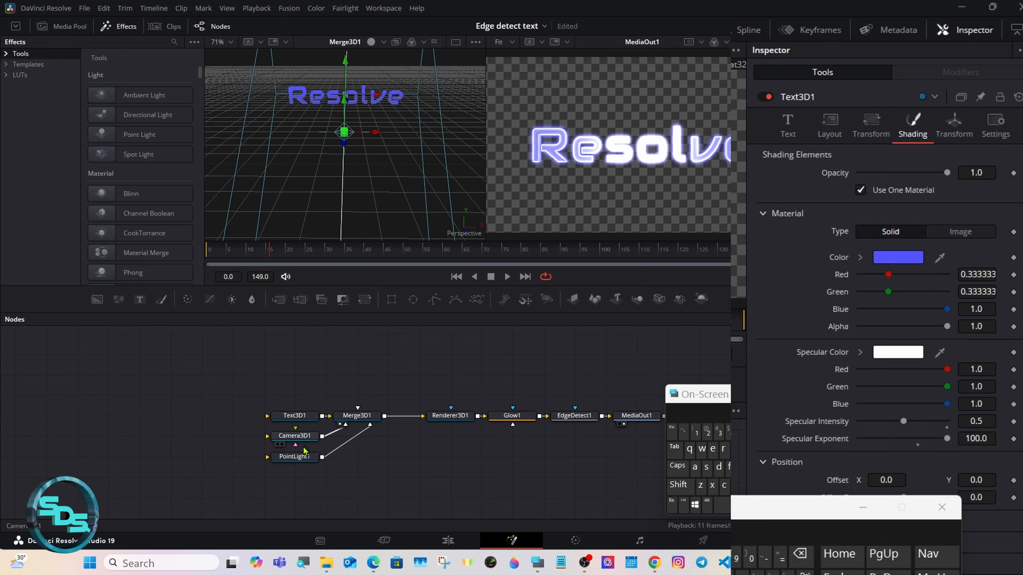
# Set the intensity of the PointLight1 node to 0.4.
pyautogui.click(300, 457)
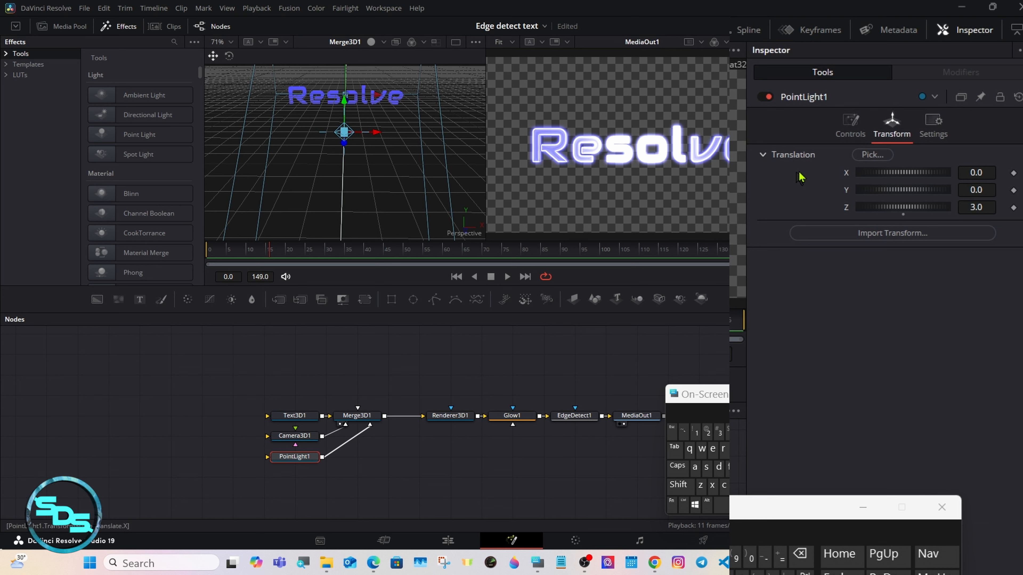
pyautogui.click(845, 139)
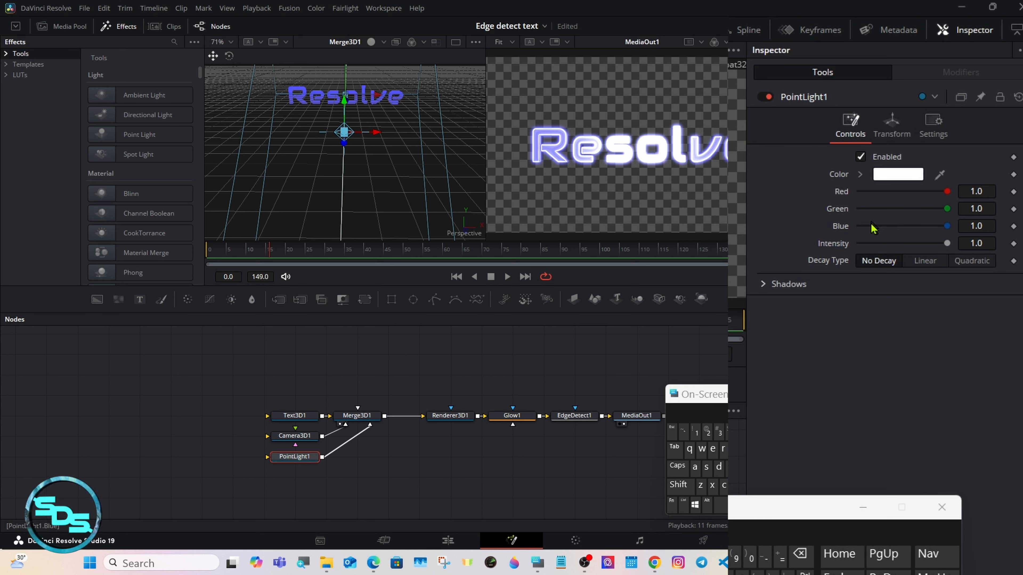
pyautogui.moveTo(947, 245); pyautogui.dragTo(894, 244)
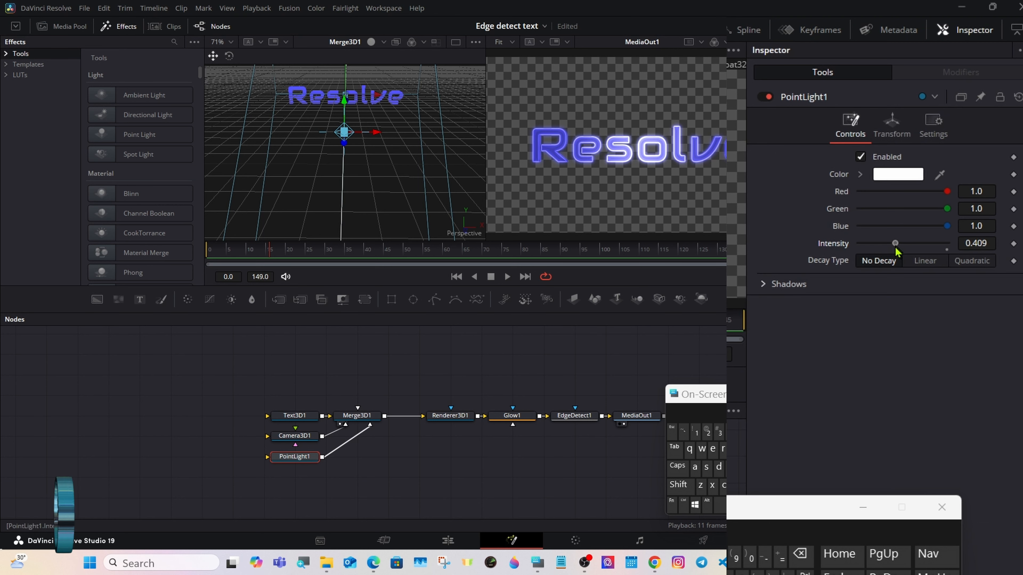
pyautogui.click(989, 243)
pyautogui.click(799, 554)
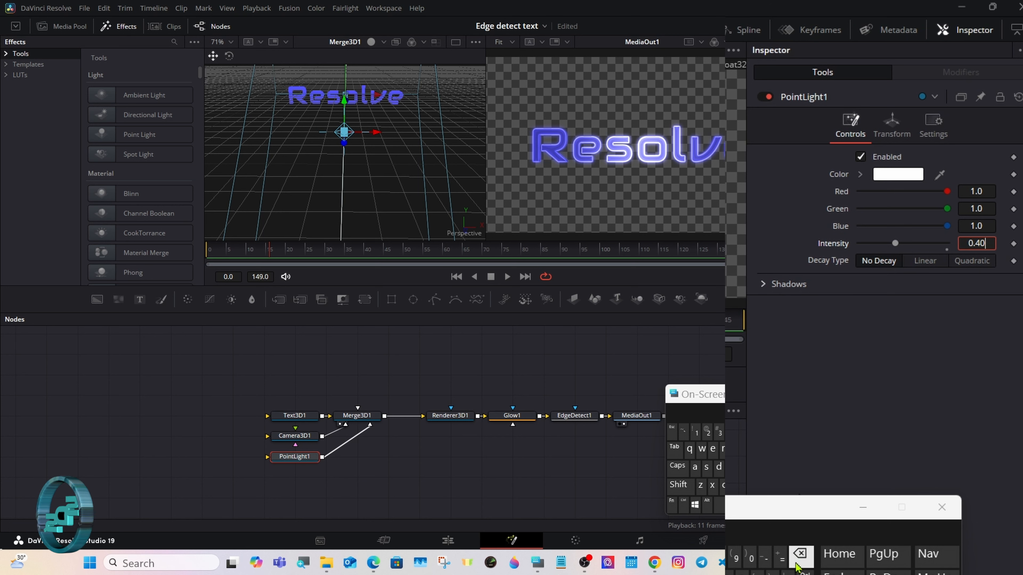
pyautogui.click(800, 553)
pyautogui.click(781, 478)
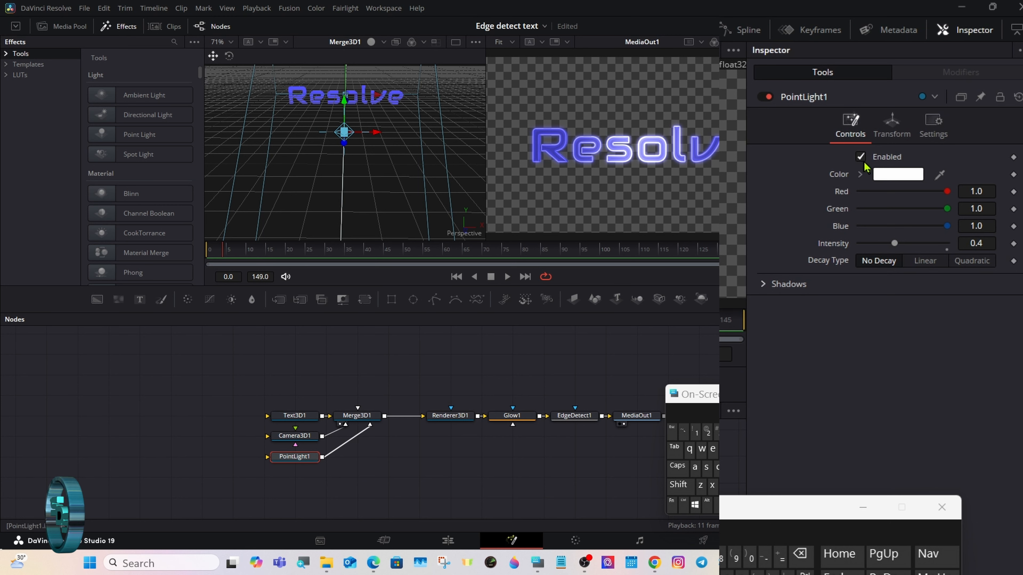
# Modify the X translation of PointLight1 with Anim Curves.
pyautogui.click(892, 131)
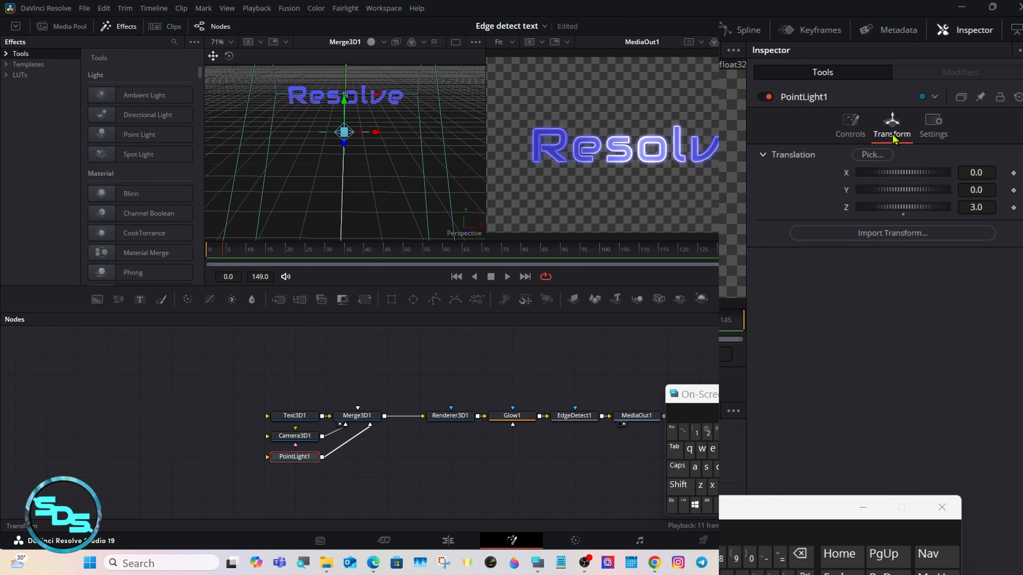
pyautogui.rightClick(846, 176)
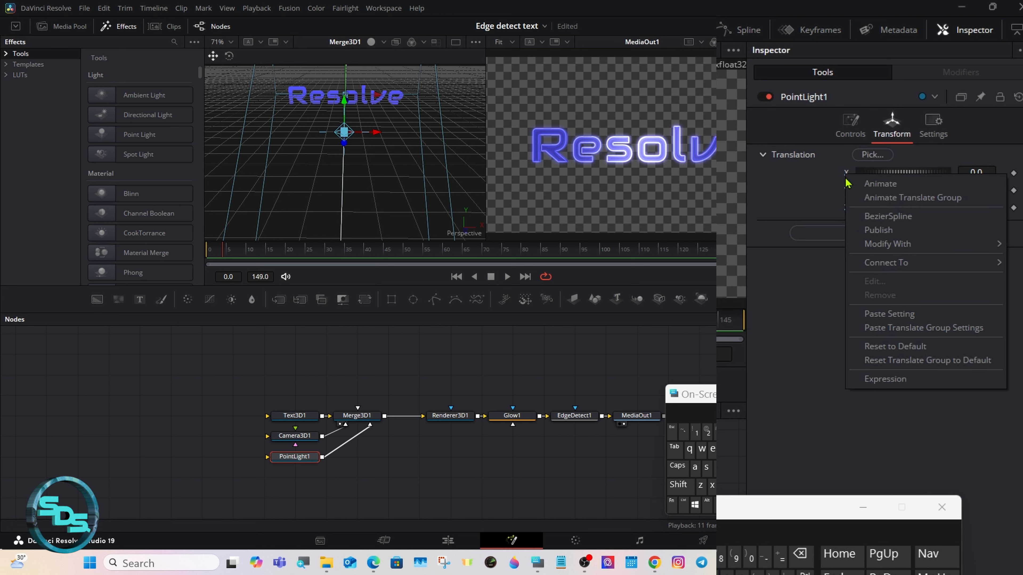
pyautogui.moveTo(866, 247)
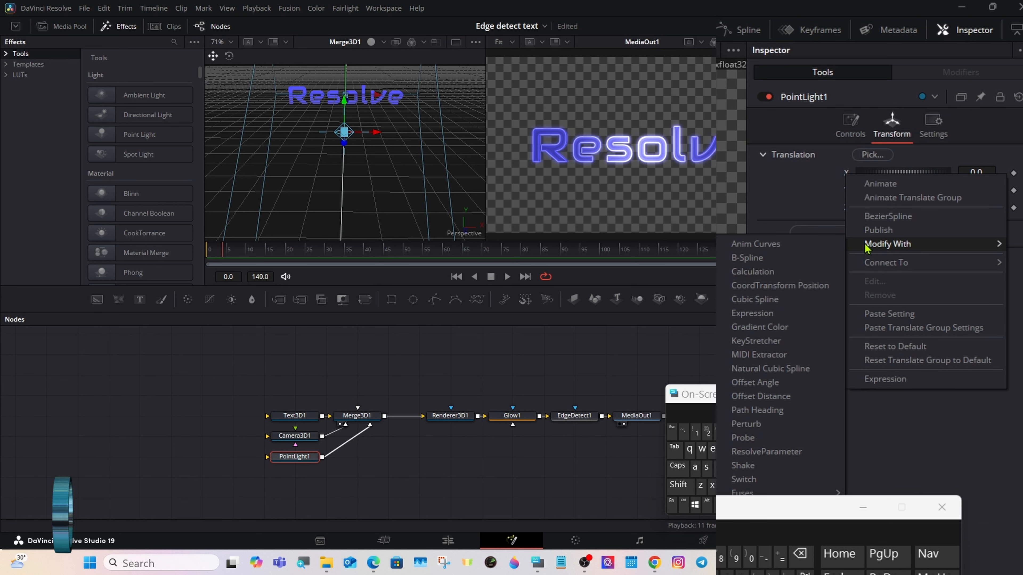
pyautogui.click(787, 245)
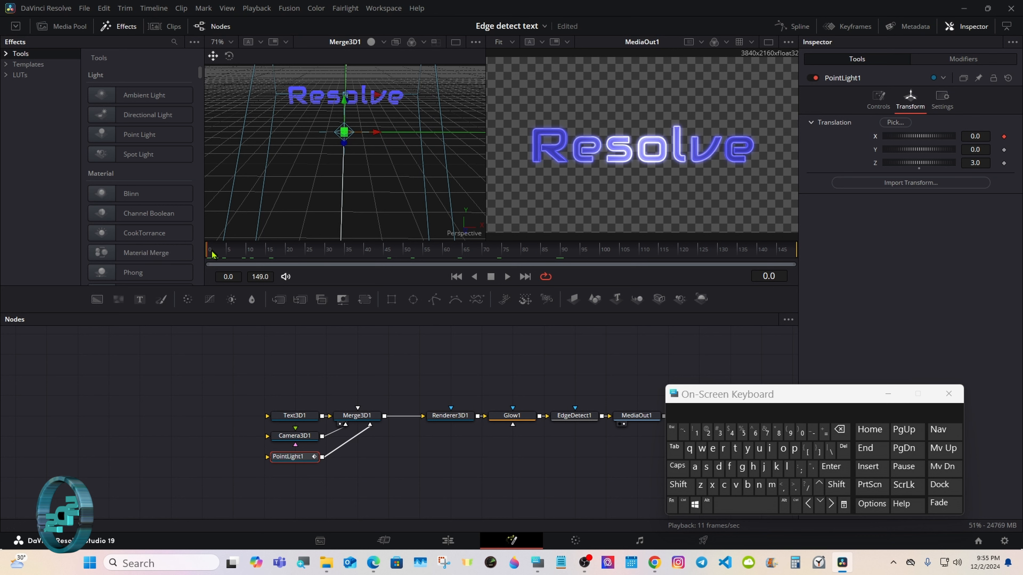
# Show only the Merge3D1 view and return the playhead to frame 0.
pyautogui.click(456, 41)
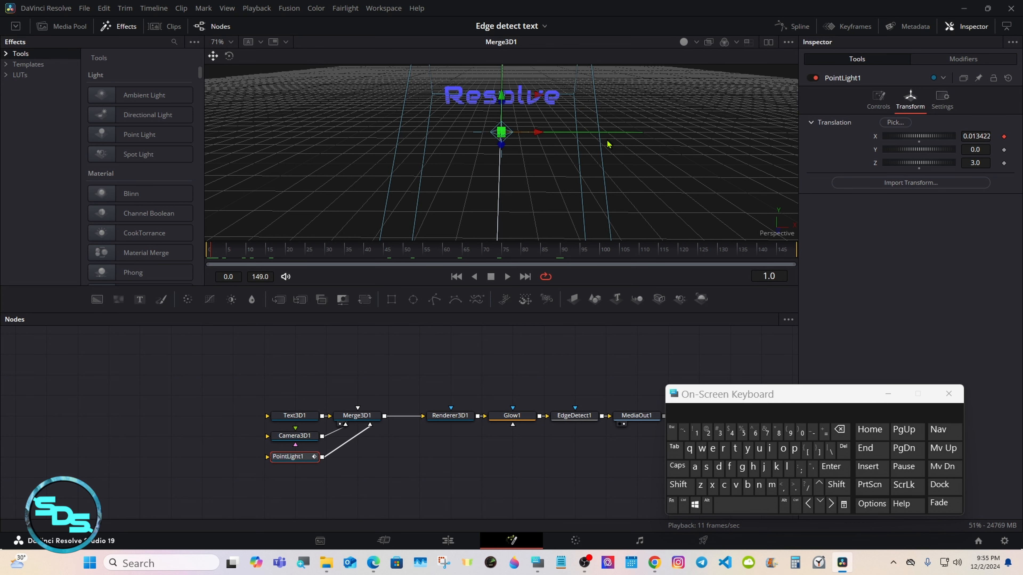
pyautogui.moveTo(205, 251); pyautogui.dragTo(192, 250)
pyautogui.click(196, 251)
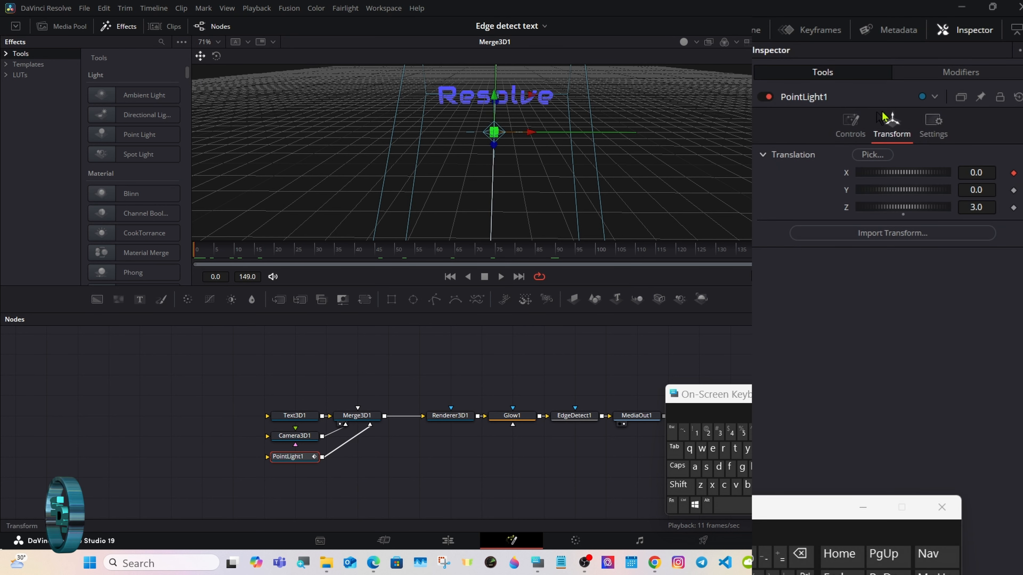
# Try a scale of about 2.435 and an offset of about -1.421 for PointLight1's Anim Curves modifier.
pyautogui.click(955, 74)
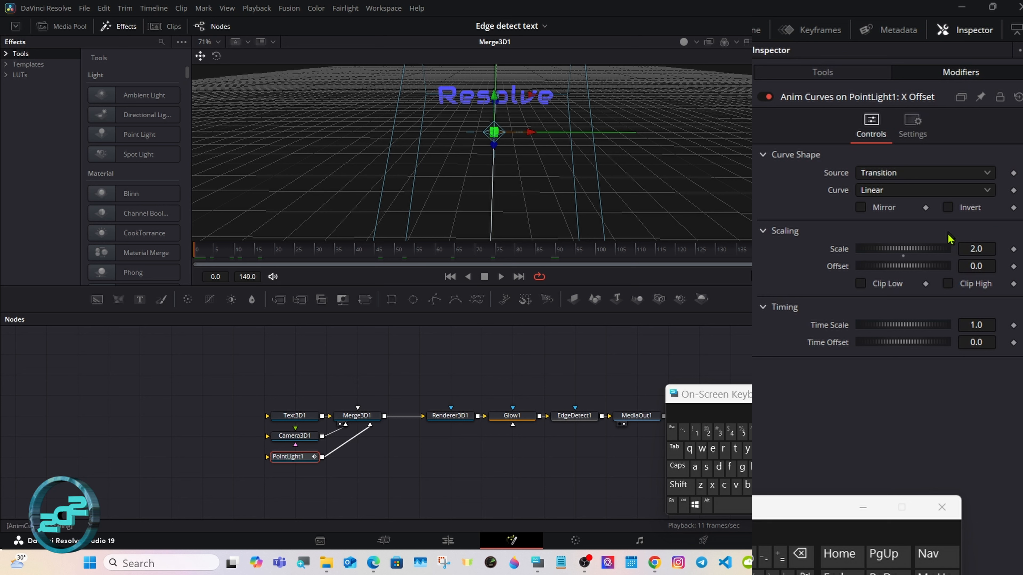
pyautogui.moveTo(923, 254); pyautogui.dragTo(907, 270)
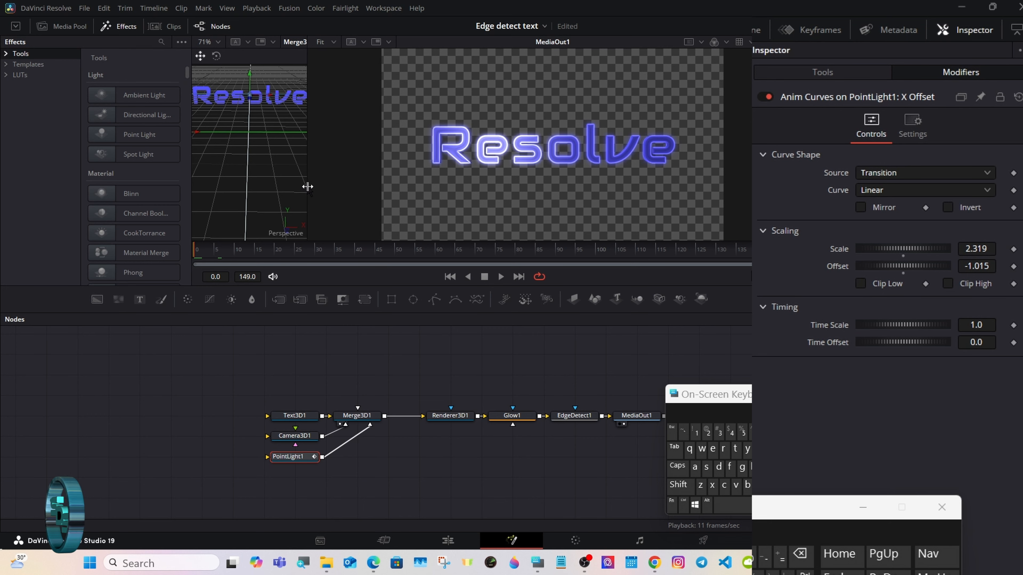
pyautogui.moveTo(309, 182); pyautogui.dragTo(469, 221)
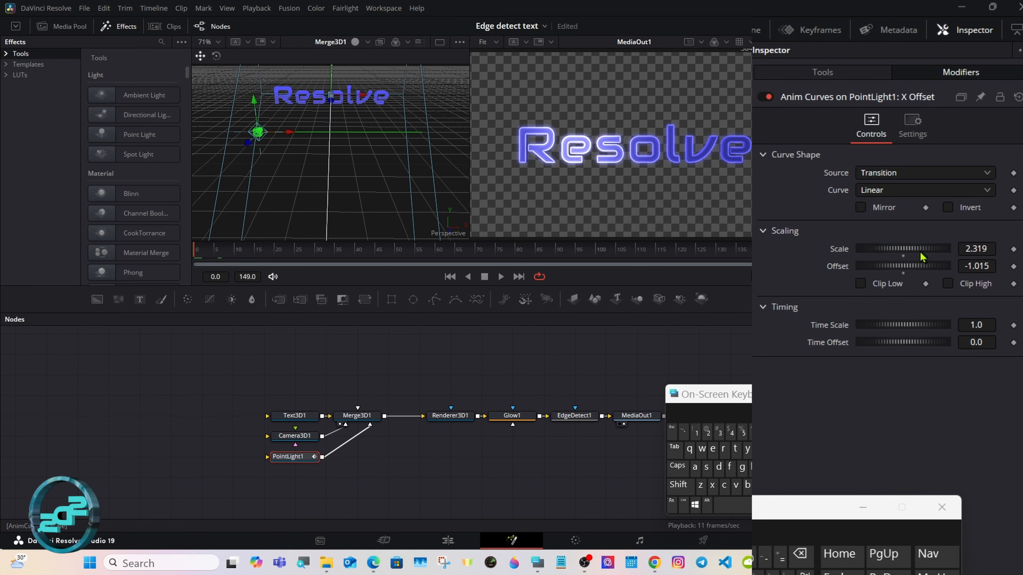
pyautogui.moveTo(922, 255); pyautogui.dragTo(915, 277)
# Set the scale of PointLight1's Anim Curves modifier to 4.0 and its offset to -2.0.
pyautogui.click(987, 248)
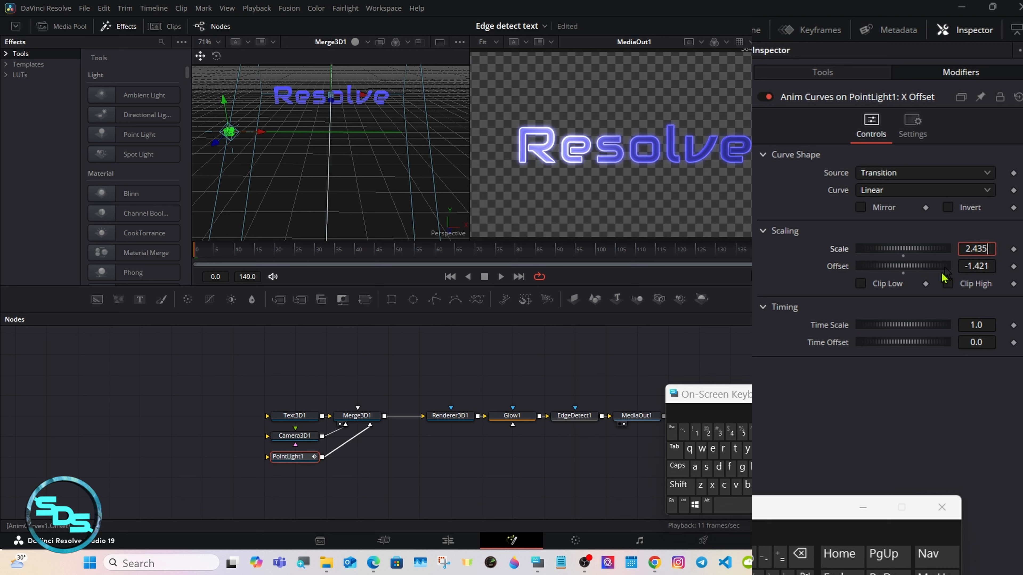
pyautogui.click(803, 559)
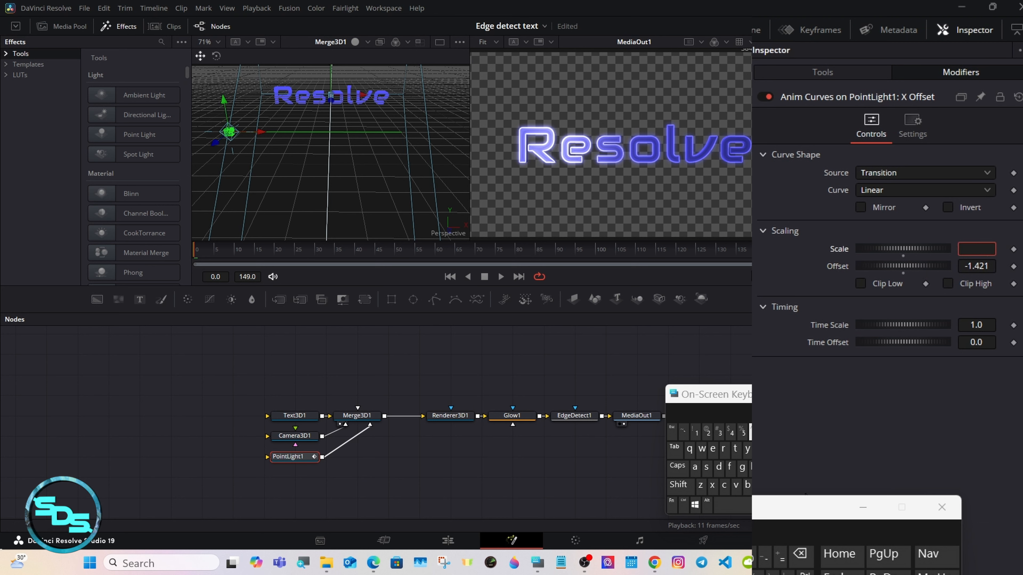
pyautogui.click(731, 433)
pyautogui.press('Tab')
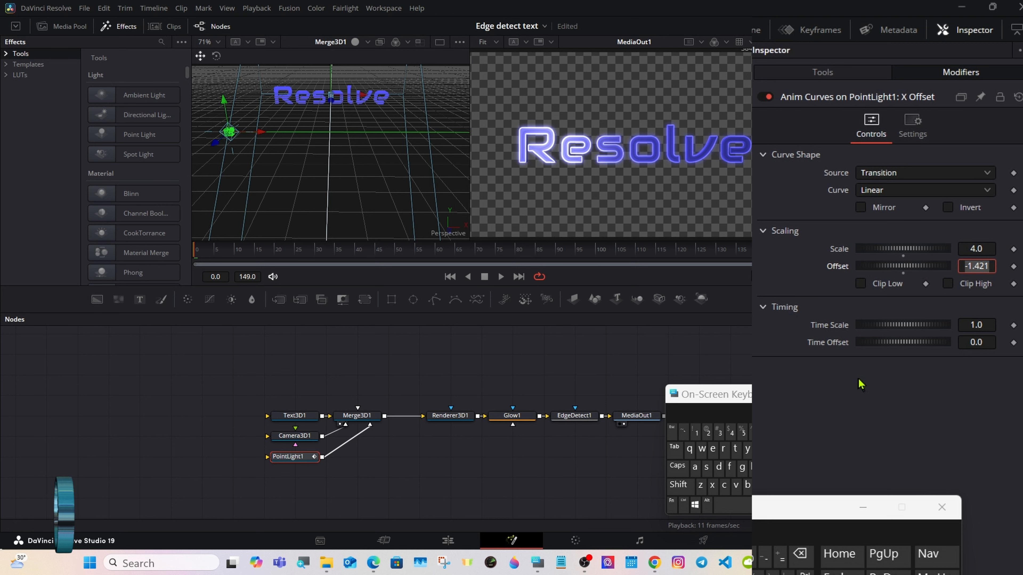
pyautogui.click(800, 554)
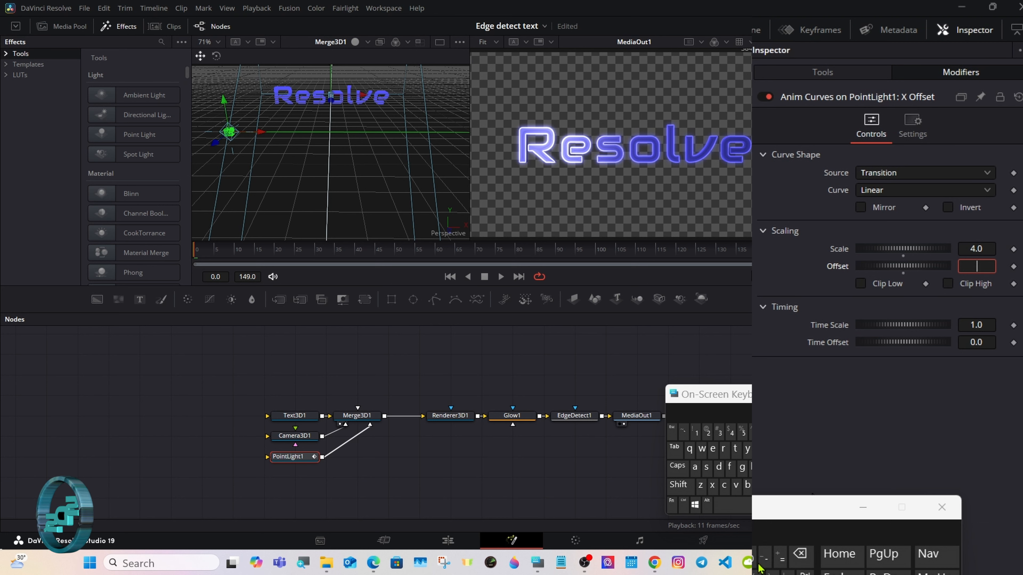
pyautogui.click(764, 558)
pyautogui.click(707, 433)
pyautogui.press('Tab')
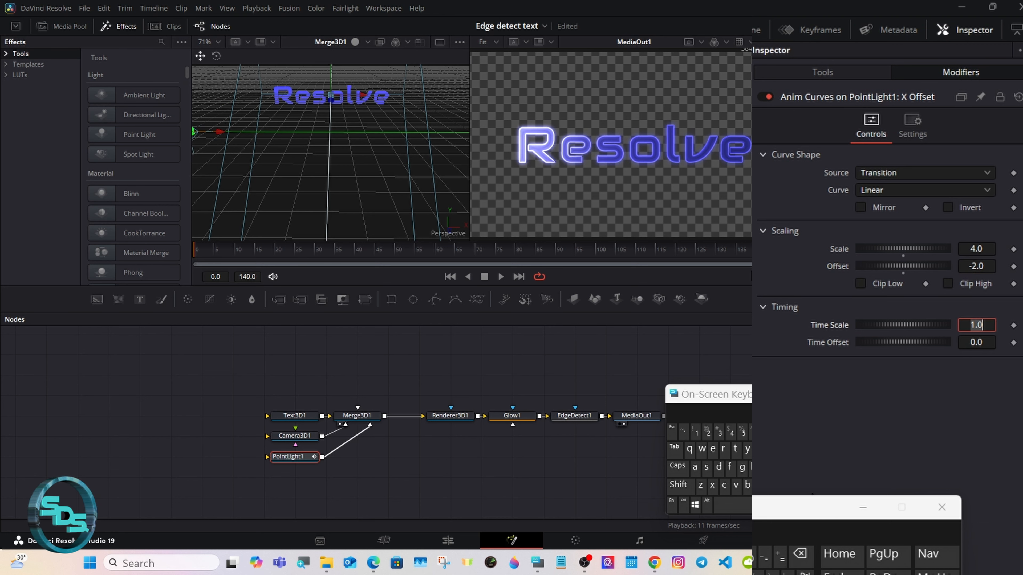
# Scrub through the timeline to examine the light's sweep across the text in the 3D and output views, ending at frame 0.
pyautogui.moveTo(195, 250); pyautogui.dragTo(795, 248)
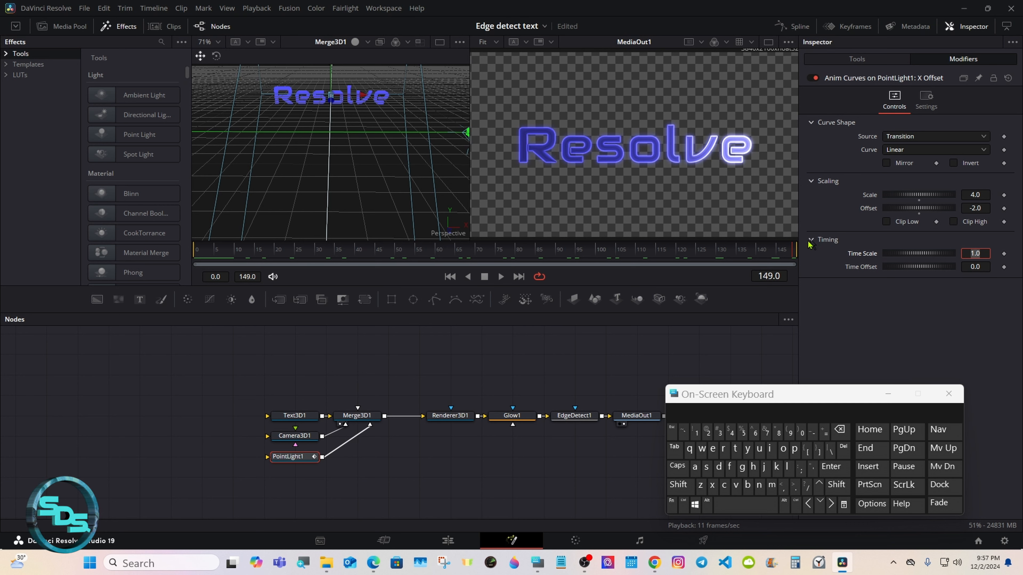
pyautogui.click(440, 42)
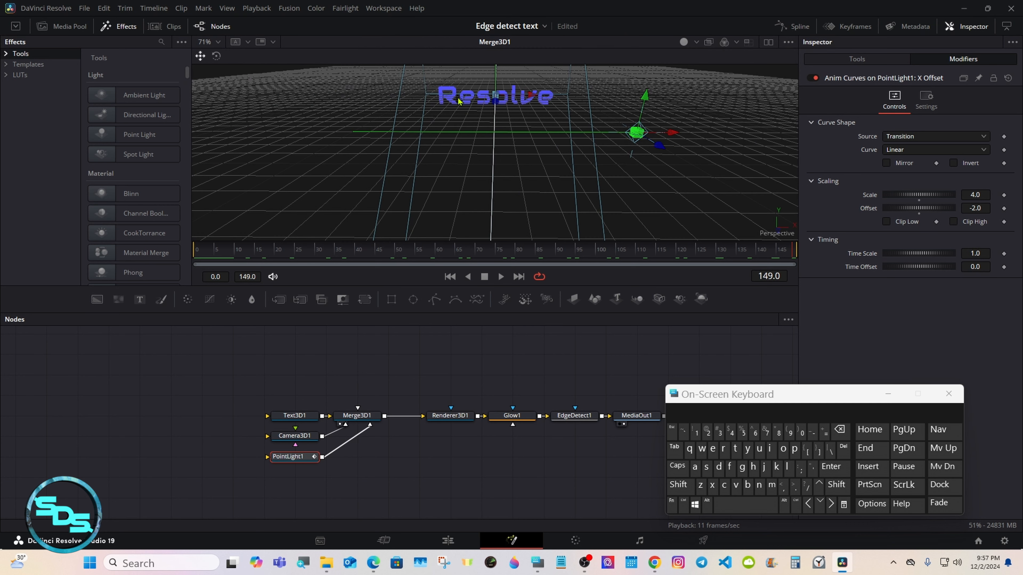
pyautogui.moveTo(412, 255); pyautogui.dragTo(811, 256)
pyautogui.moveTo(745, 255); pyautogui.dragTo(476, 255)
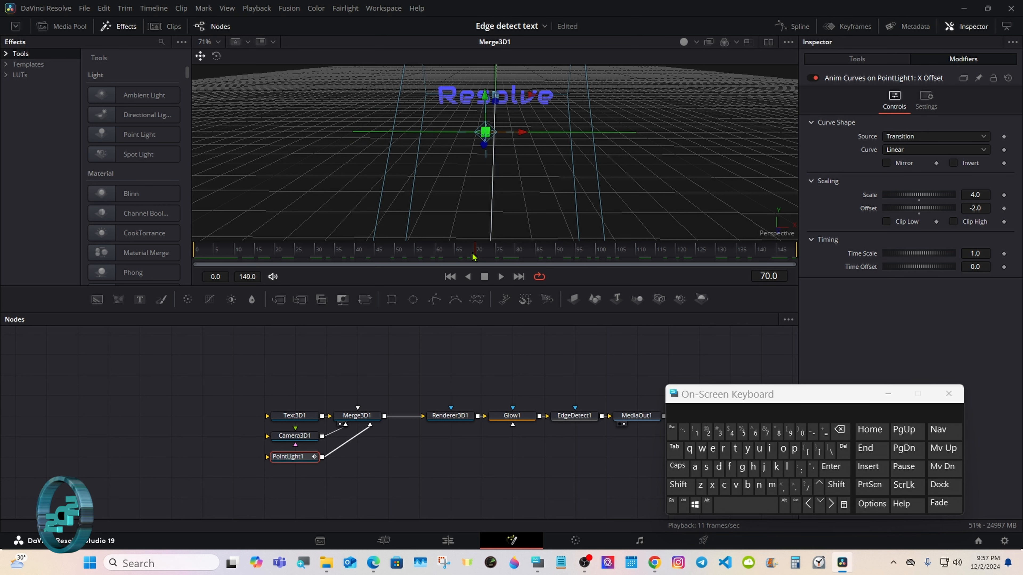
pyautogui.click(768, 41)
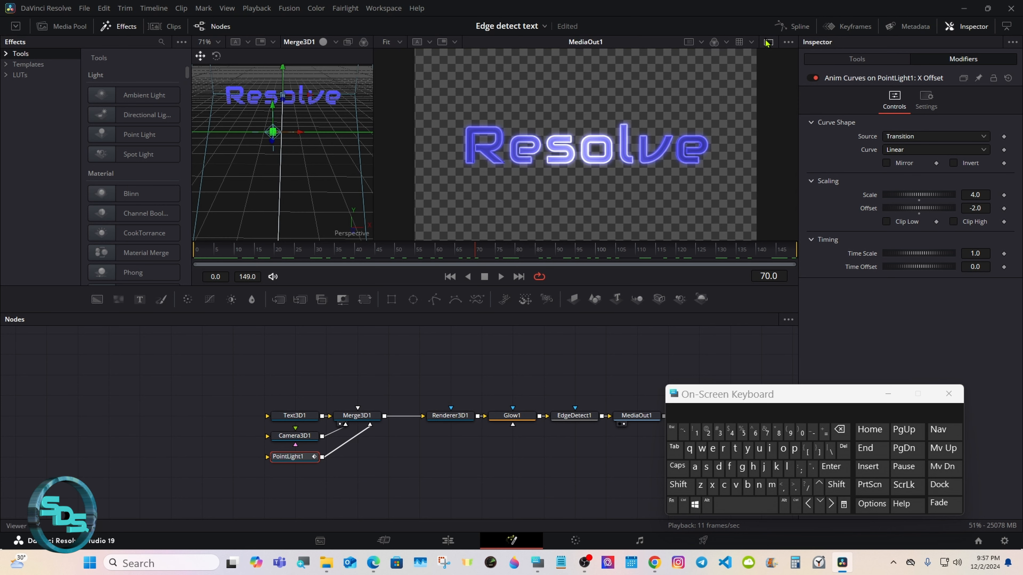
pyautogui.moveTo(403, 258); pyautogui.dragTo(180, 267)
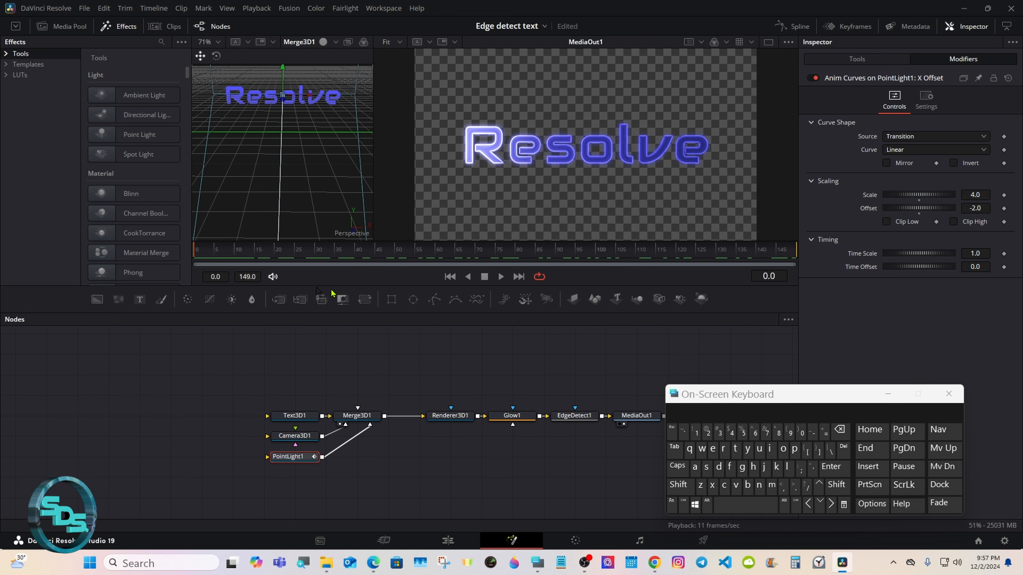
# Turn off Checker Underlay for the MediaOut1 view and play the animation with only that view shown.
pyautogui.click(795, 45)
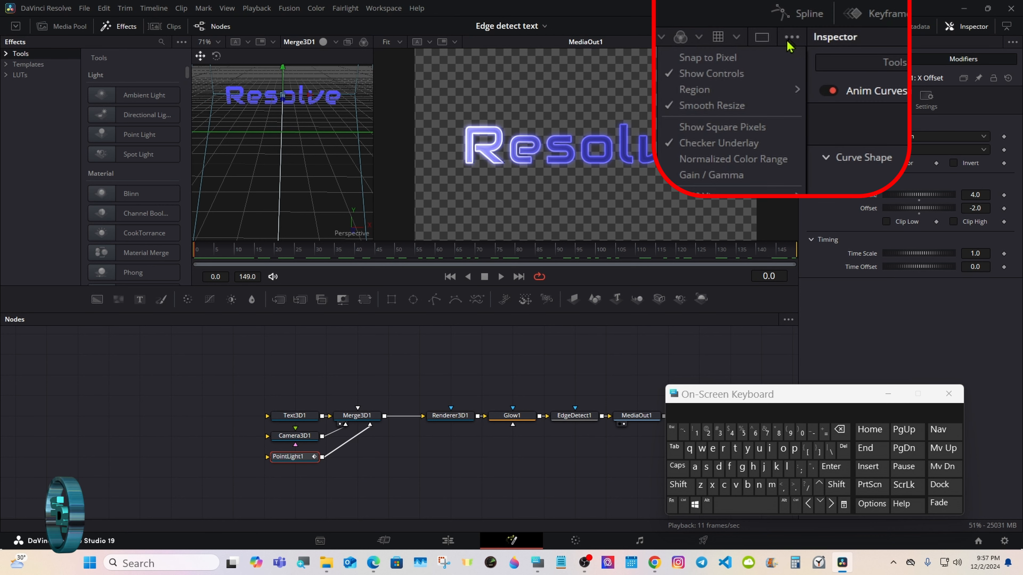
pyautogui.click(718, 145)
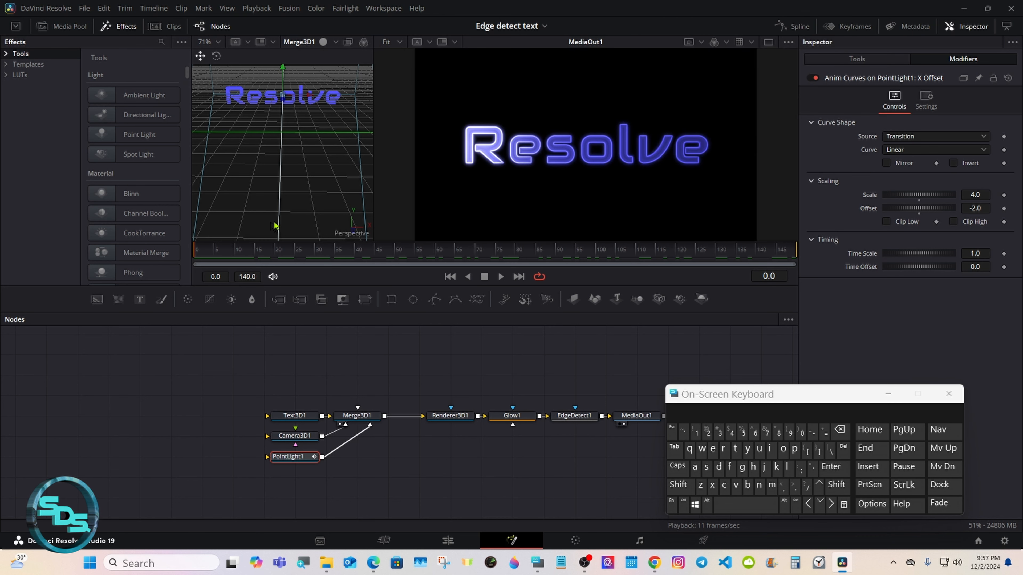
pyautogui.click(767, 42)
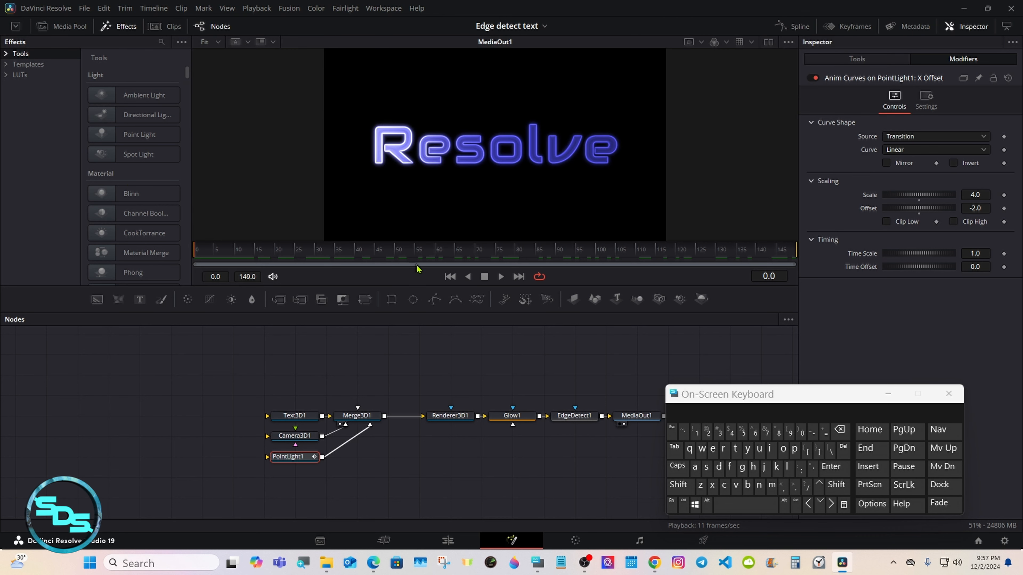
pyautogui.click(499, 277)
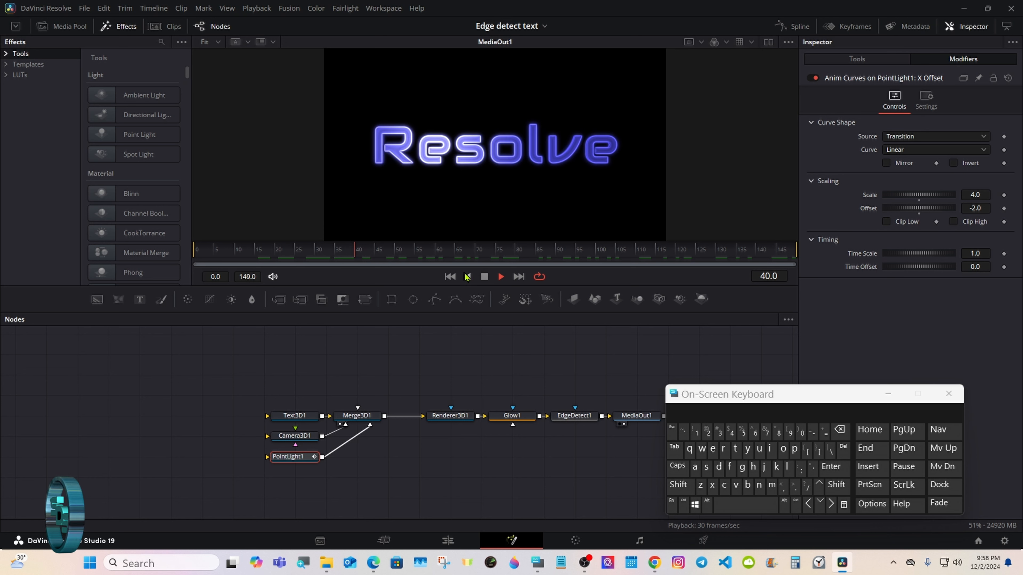
pyautogui.click(481, 279)
# Set the blend of Glow1 to about 0.118, checking the look at different frames.
pyautogui.click(519, 419)
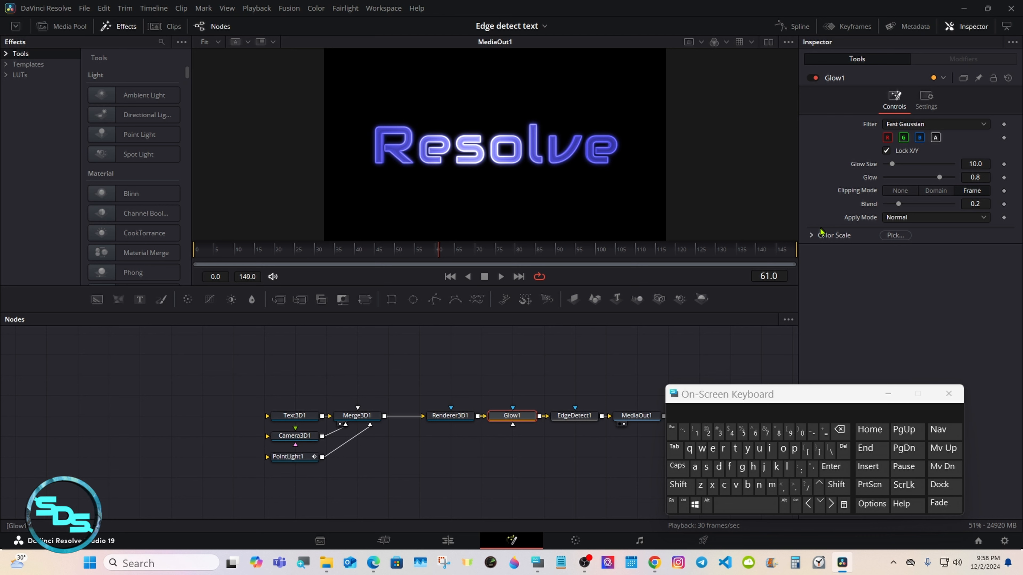
pyautogui.moveTo(898, 204); pyautogui.dragTo(911, 204)
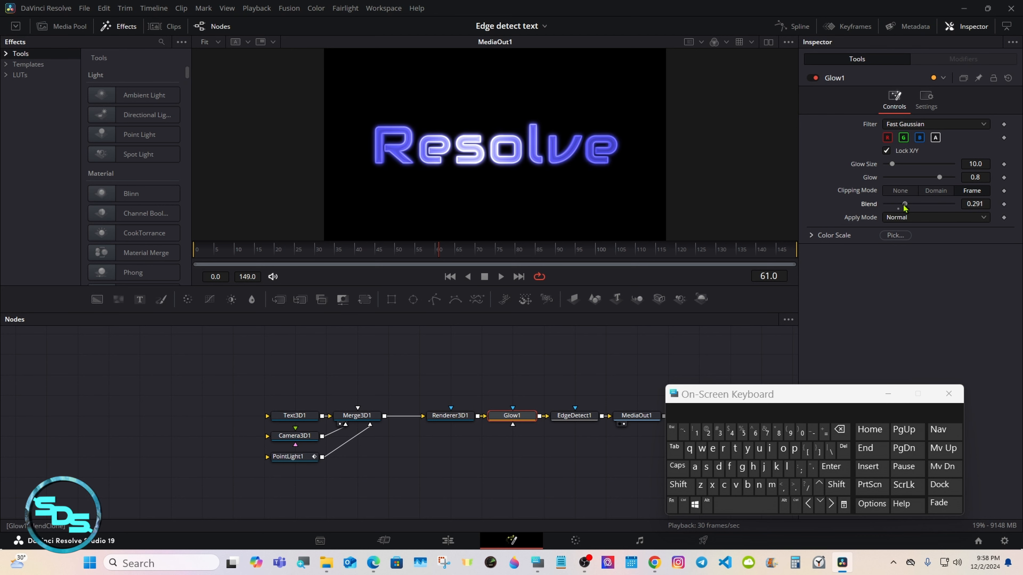
pyautogui.press('space')
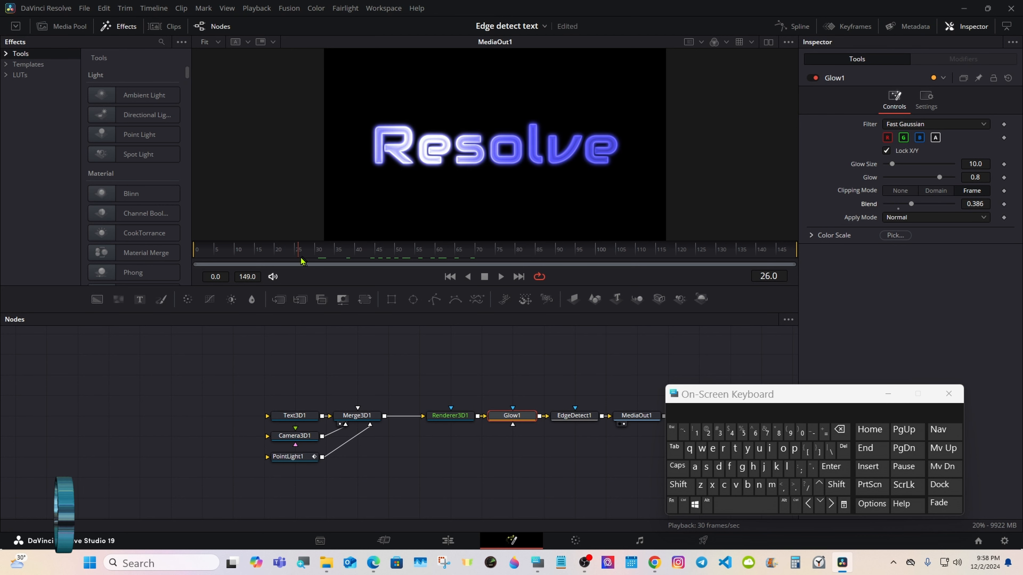
pyautogui.moveTo(910, 204); pyautogui.dragTo(893, 205)
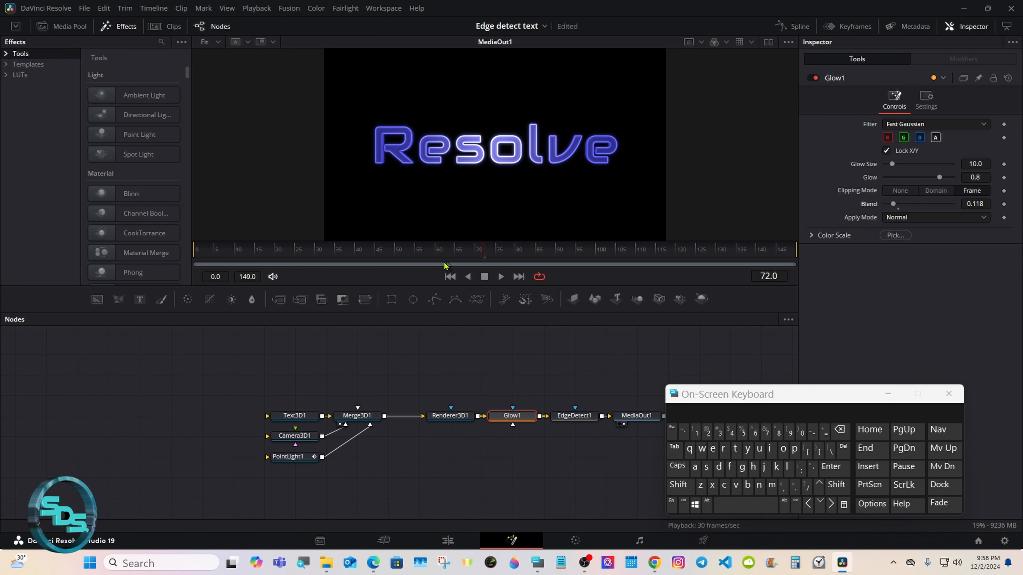
# Check the light's sweep around frame 76 and set the blend of Glow1 to 0.2.
pyautogui.moveTo(251, 257); pyautogui.dragTo(500, 257)
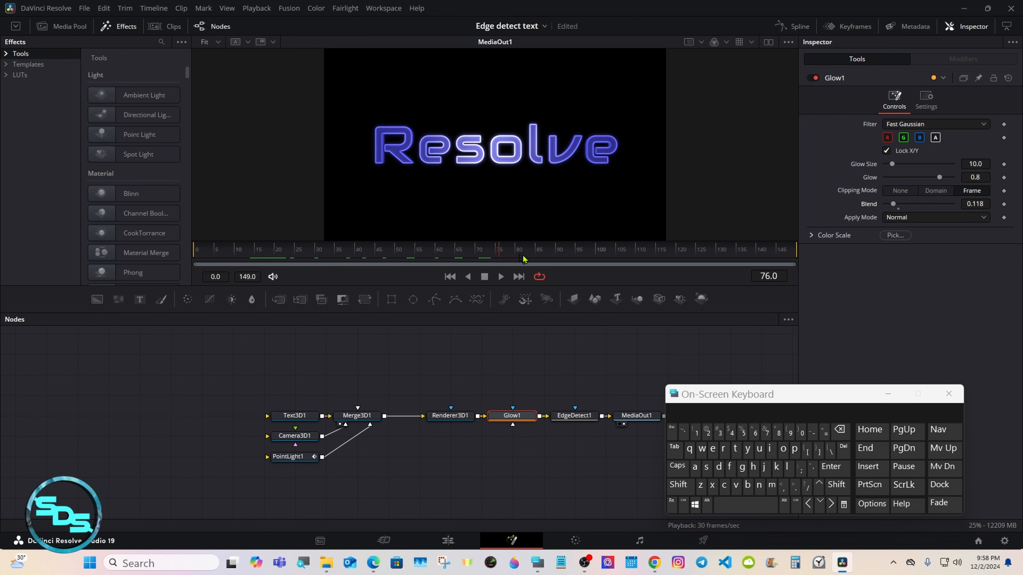
pyautogui.click(899, 206)
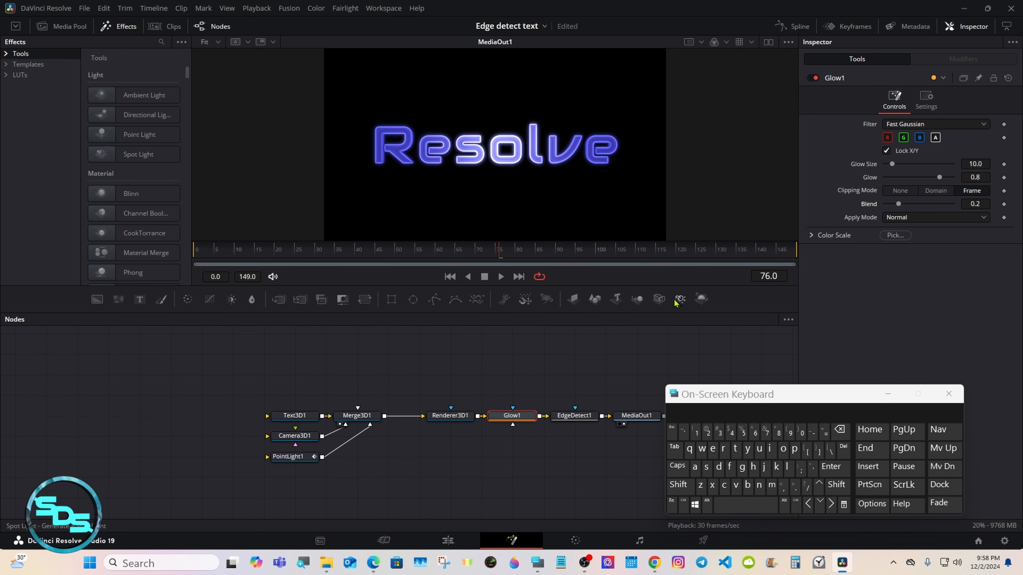
# Turn off Edge Mask Overlay for EdgeDetect1 and show the MediaOut1 view over a Checker Underlay, checking different frames.
pyautogui.click(576, 417)
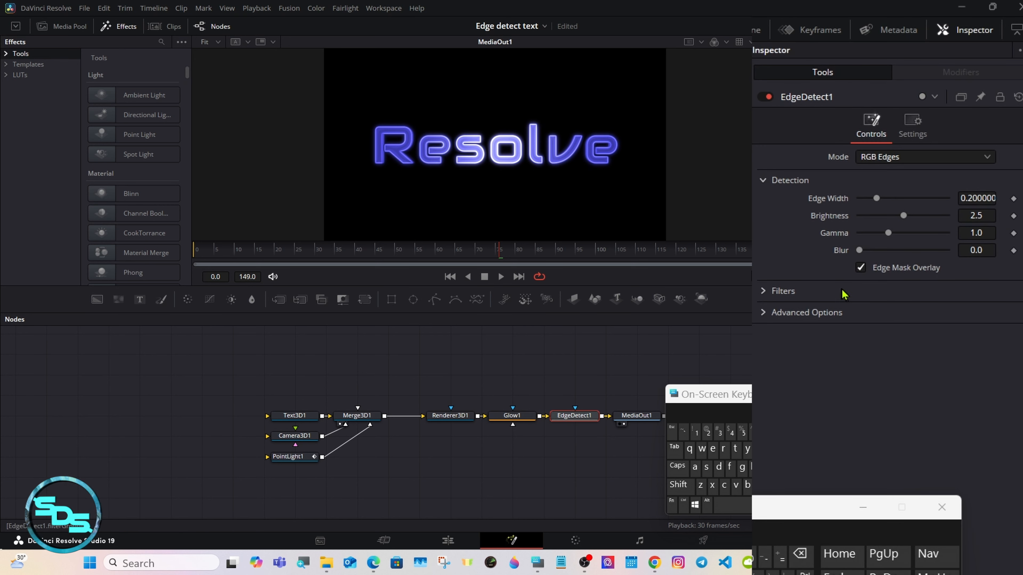
pyautogui.click(861, 269)
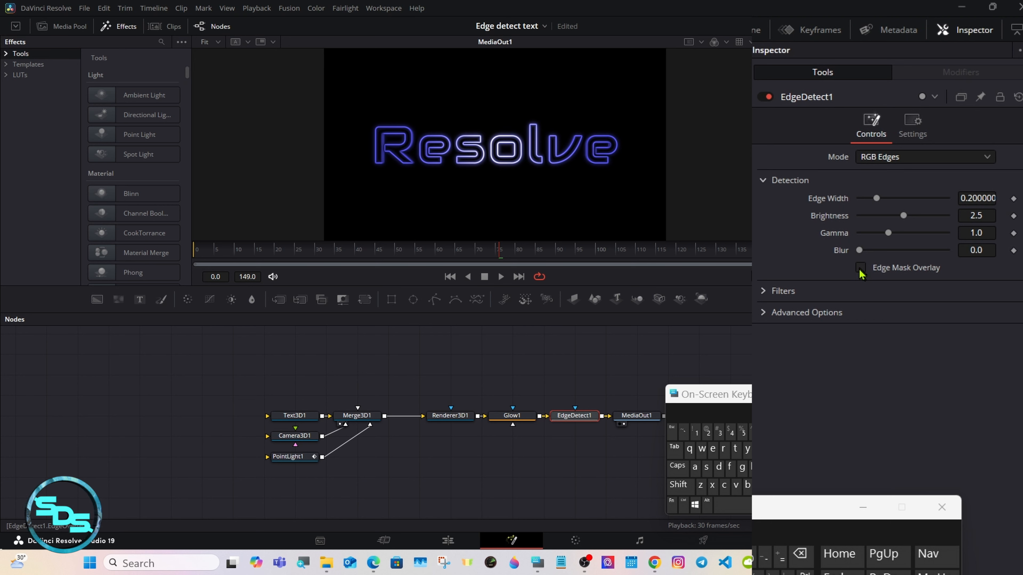
pyautogui.click(788, 42)
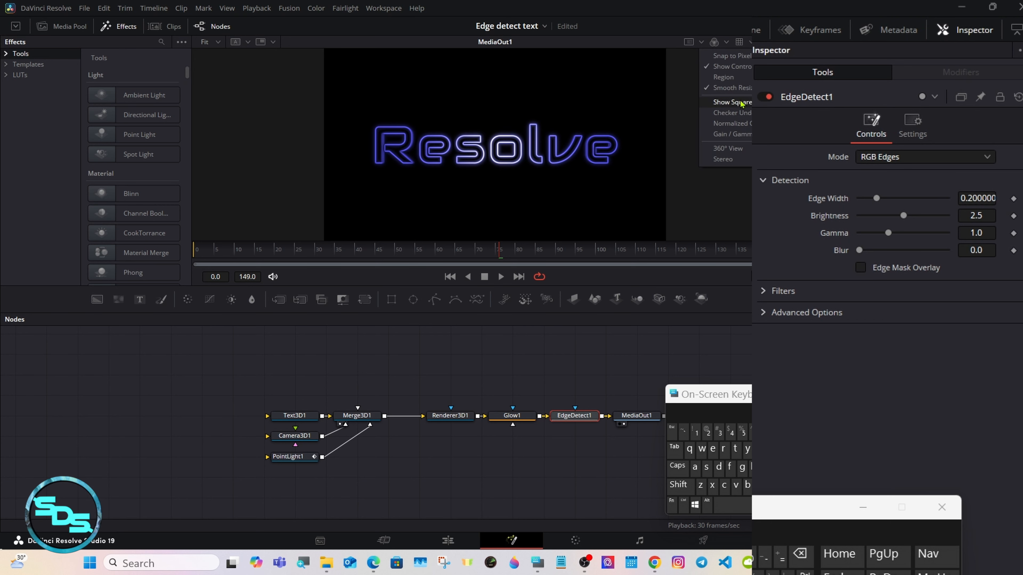
pyautogui.click(737, 115)
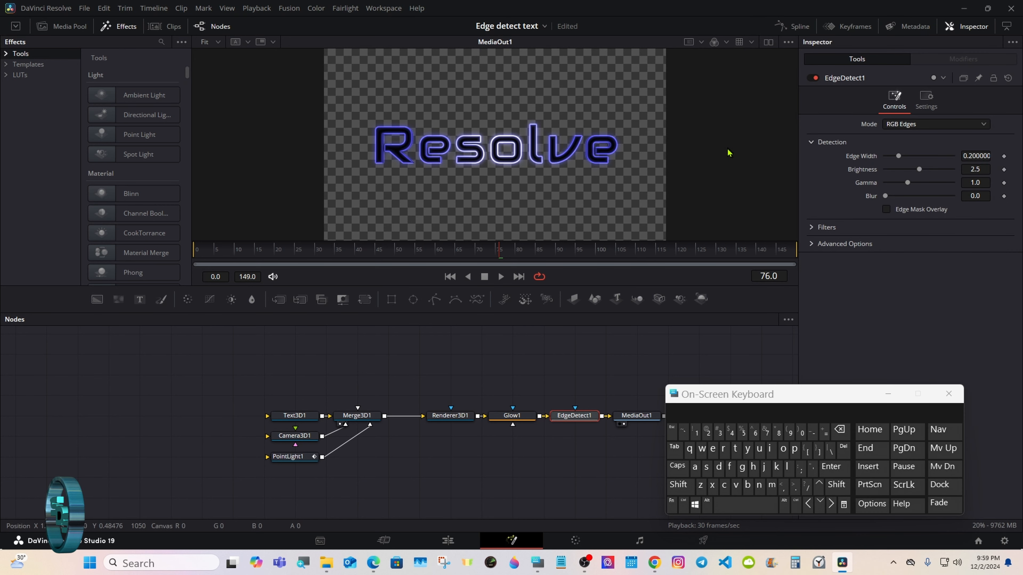
pyautogui.moveTo(499, 251); pyautogui.dragTo(774, 250)
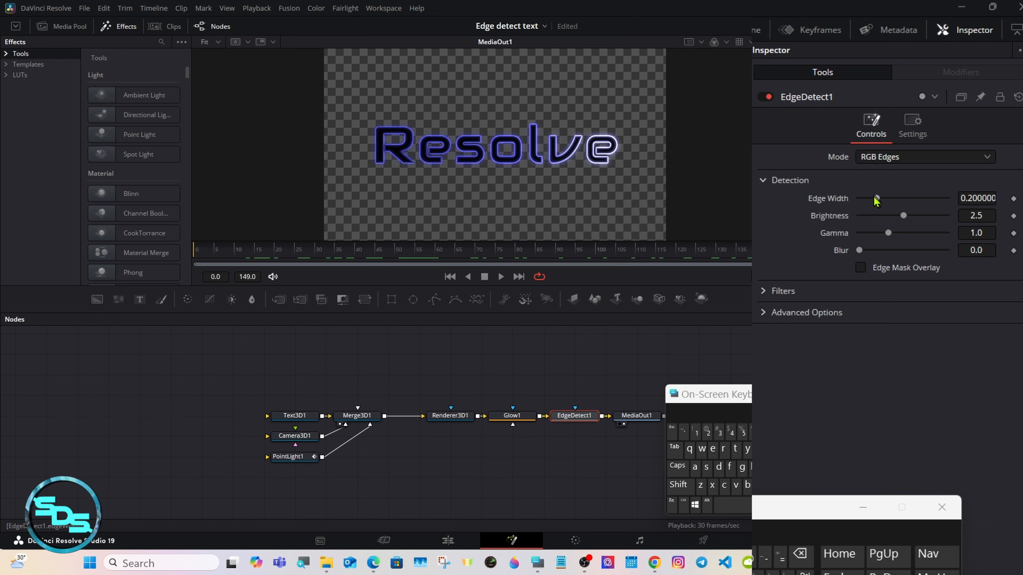
# Try a different edge width on EdgeDetect1, return it to 0.2 and turn Edge Mask Overlay back on.
pyautogui.moveTo(898, 156); pyautogui.dragTo(904, 156)
pyautogui.moveTo(886, 197); pyautogui.dragTo(871, 198)
pyautogui.click(876, 205)
pyautogui.click(860, 267)
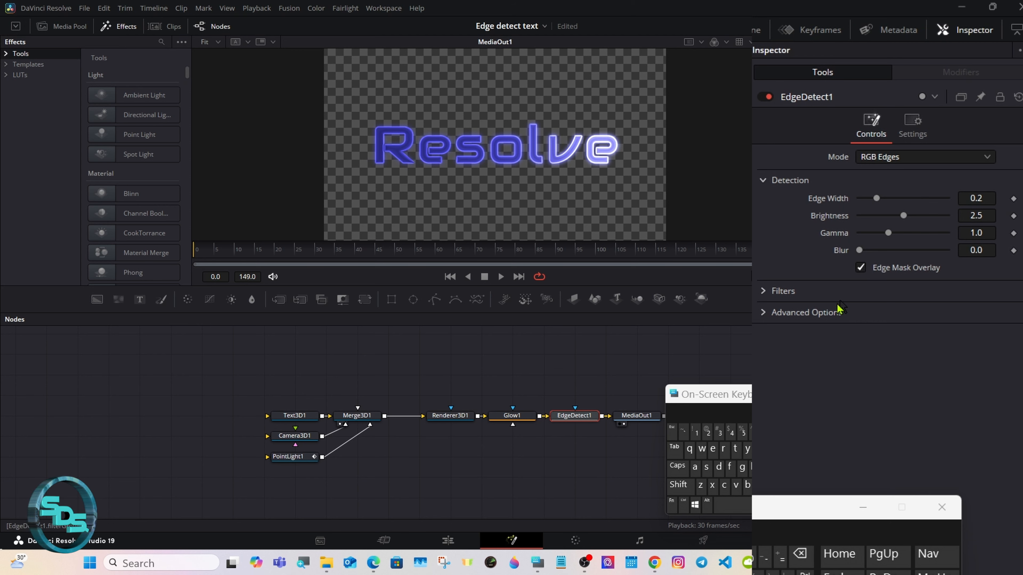
# Scrub the timeline back to frame 1 to examine the glowing edges, moving the on-screen keyboard out of the way.
pyautogui.moveTo(699, 403); pyautogui.dragTo(714, 383)
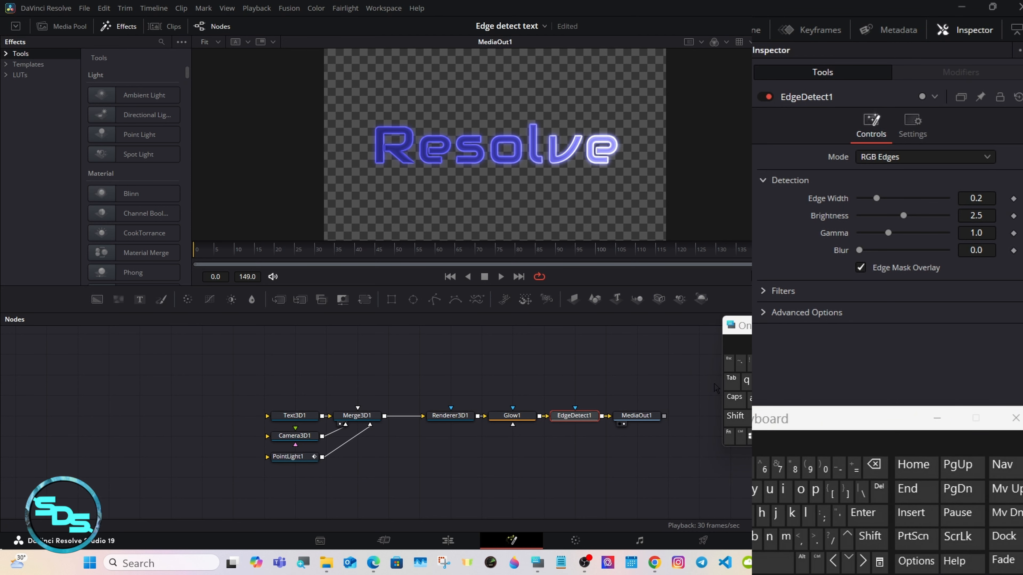
pyautogui.moveTo(777, 250); pyautogui.dragTo(201, 252)
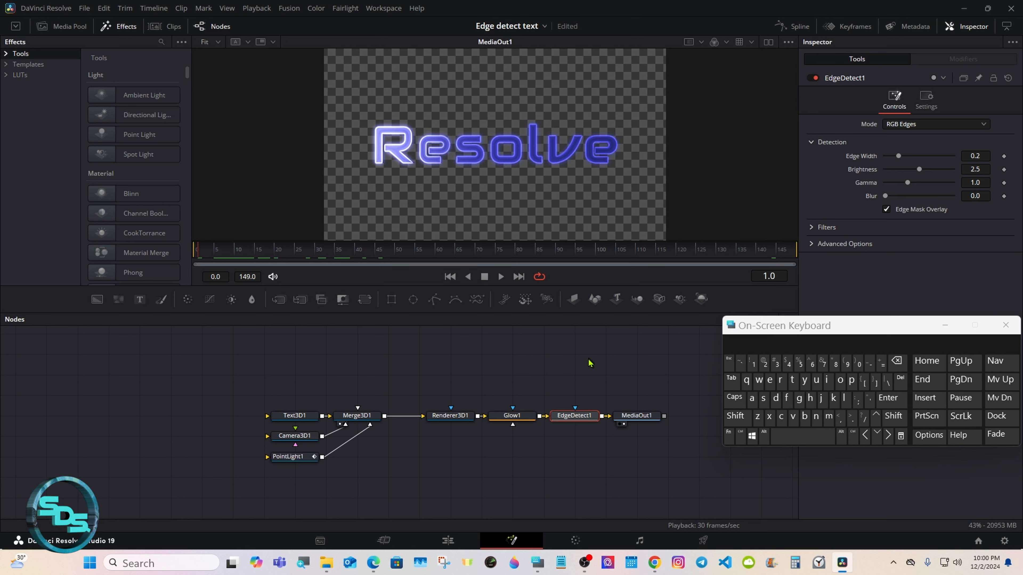
pyautogui.moveTo(749, 331); pyautogui.dragTo(766, 309)
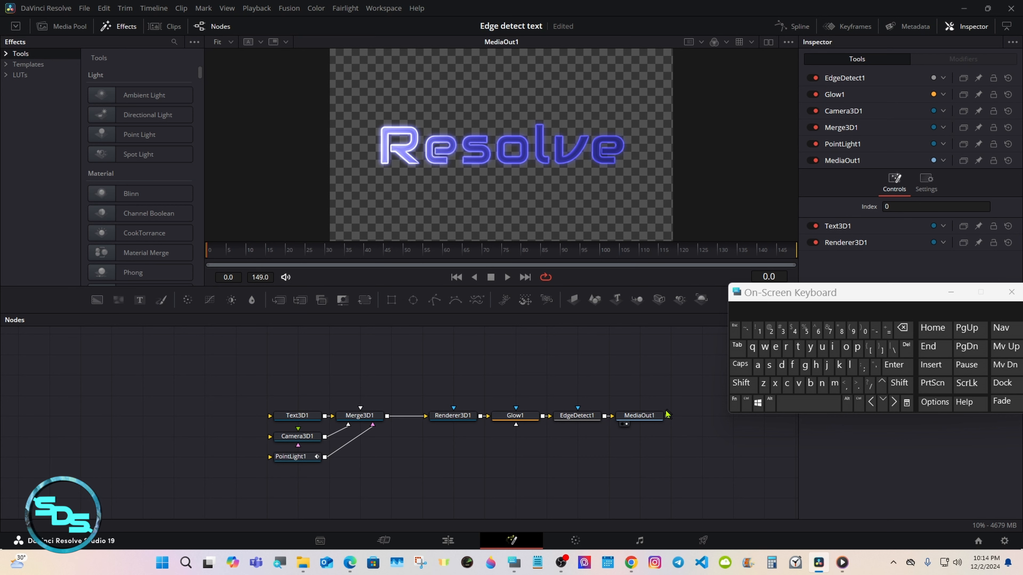
# Spread out the node graph by shifting the render and effect nodes, Merge3D1, Camera3D1 and PointLight1 away from Text3D1.
pyautogui.moveTo(442, 392); pyautogui.dragTo(628, 417)
pyautogui.moveTo(629, 417); pyautogui.dragTo(658, 417)
pyautogui.click(610, 388)
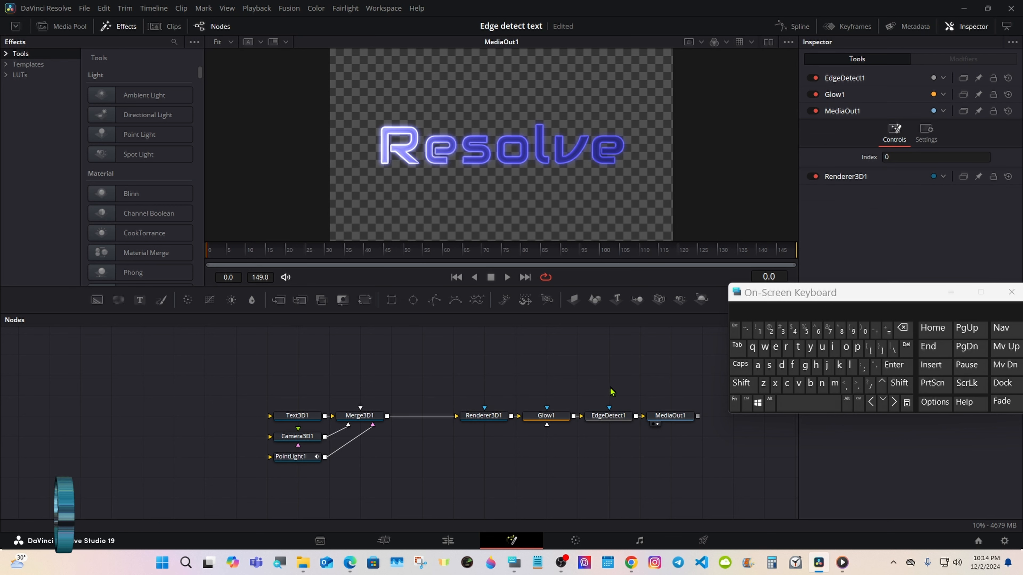
pyautogui.click(350, 418)
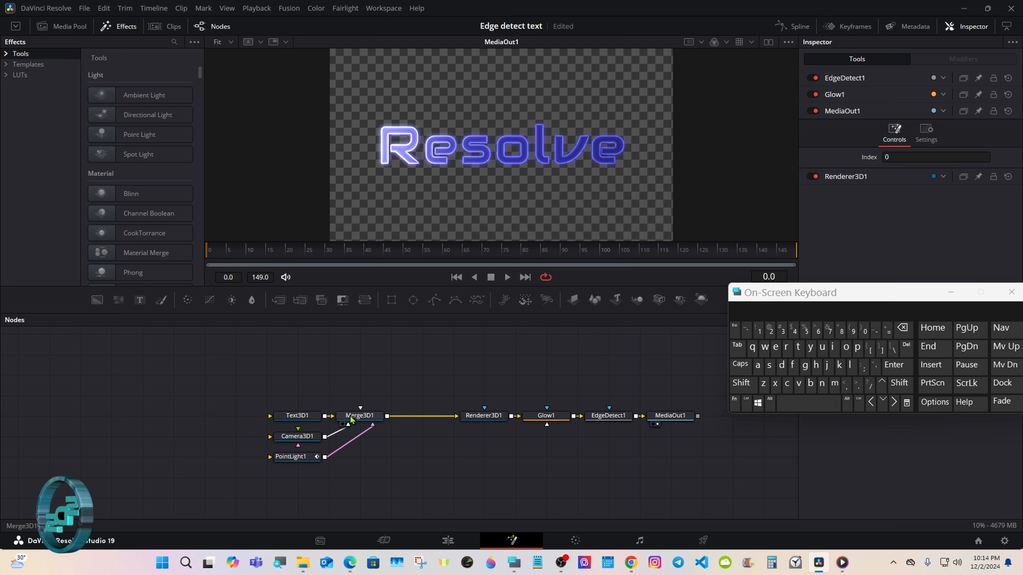
pyautogui.moveTo(316, 418)
pyautogui.mouseDown()
pyautogui.moveTo(254, 417)
pyautogui.moveTo(362, 471)
pyautogui.mouseUp()
pyautogui.moveTo(308, 436); pyautogui.dragTo(371, 407)
pyautogui.click(368, 403)
# Insert a Transform 3D node between Text3D1 and Merge3D1.
pyautogui.click(240, 416)
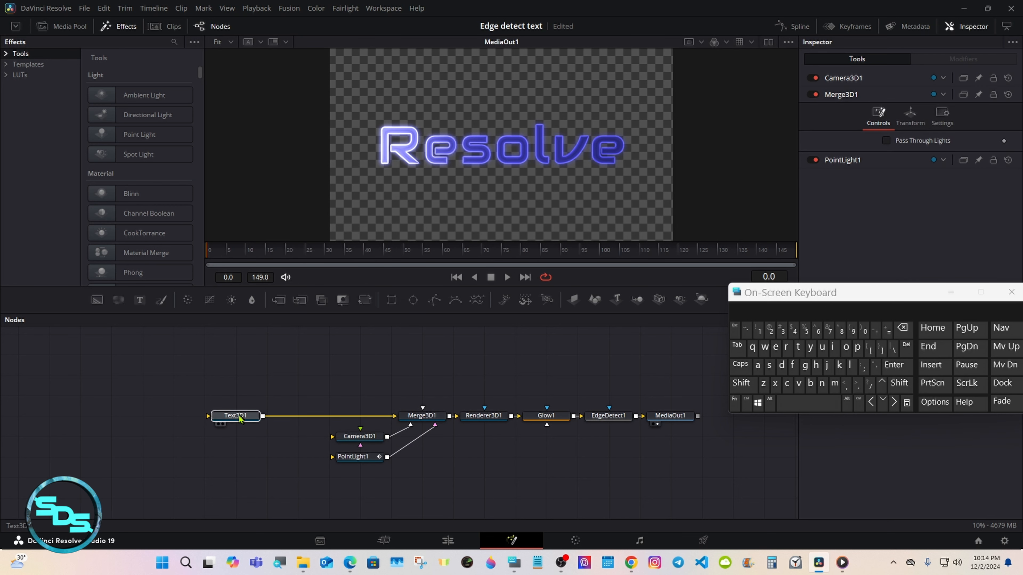
pyautogui.click(741, 385)
pyautogui.click(795, 404)
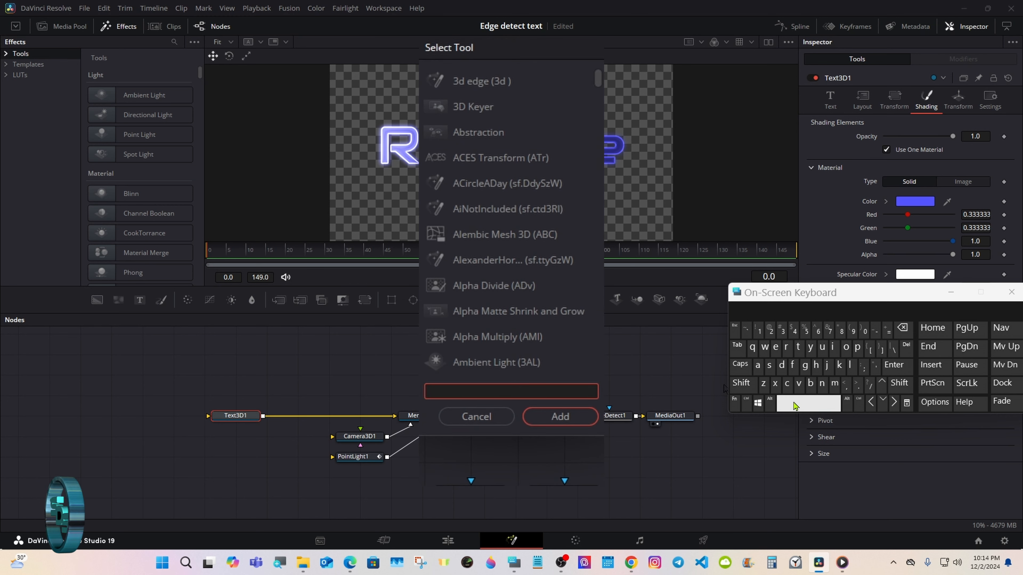
pyautogui.click(798, 347)
pyautogui.click(786, 347)
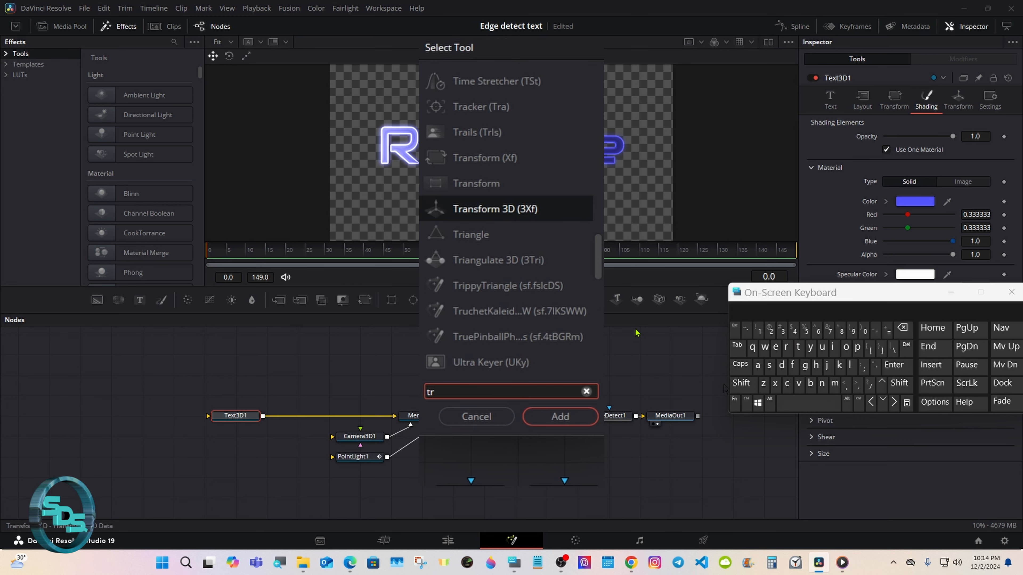
pyautogui.click(498, 213)
pyautogui.click(542, 417)
# Set the intensity of PointLight1 to about 0.346, checking the light's sweep at different frames.
pyautogui.moveTo(806, 292); pyautogui.dragTo(805, 354)
pyautogui.moveTo(209, 253); pyautogui.dragTo(469, 253)
pyautogui.click(346, 459)
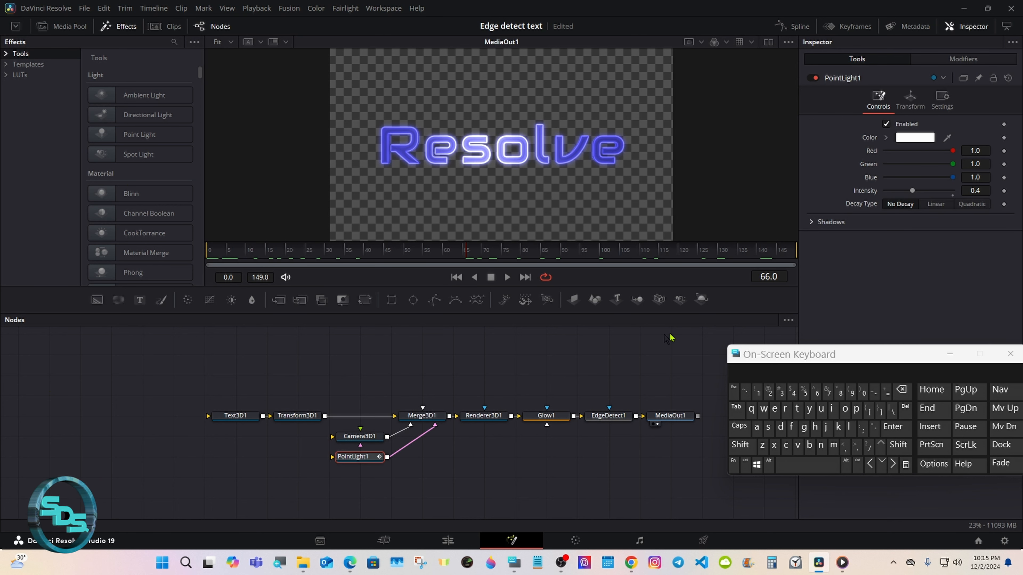
pyautogui.moveTo(914, 194); pyautogui.dragTo(913, 196)
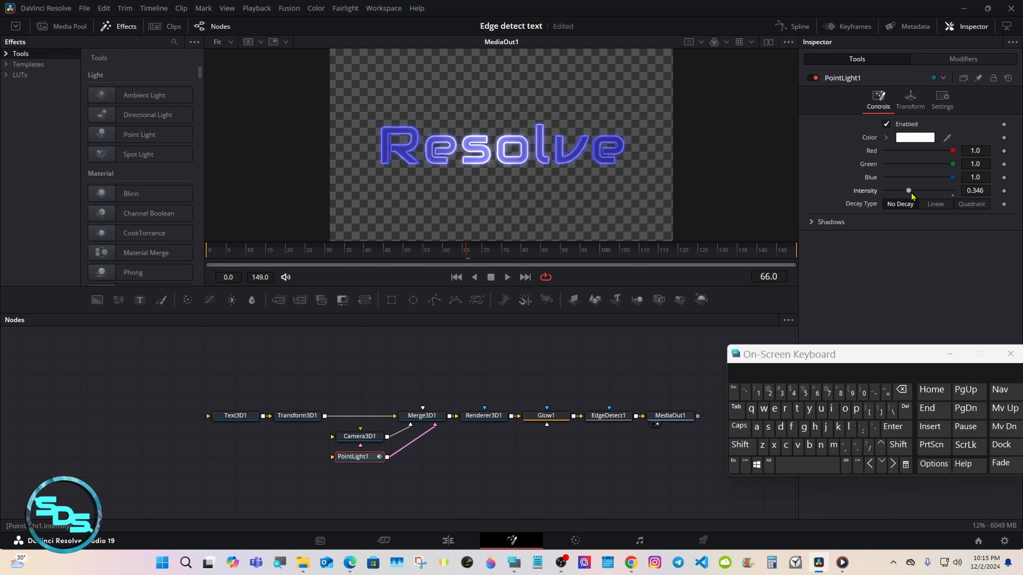
pyautogui.moveTo(684, 254); pyautogui.dragTo(749, 255)
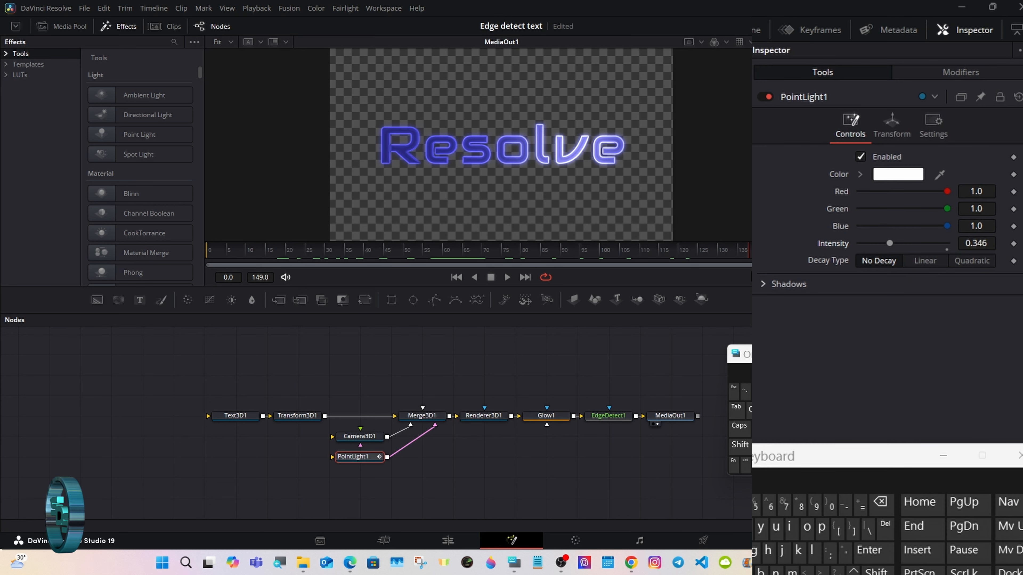